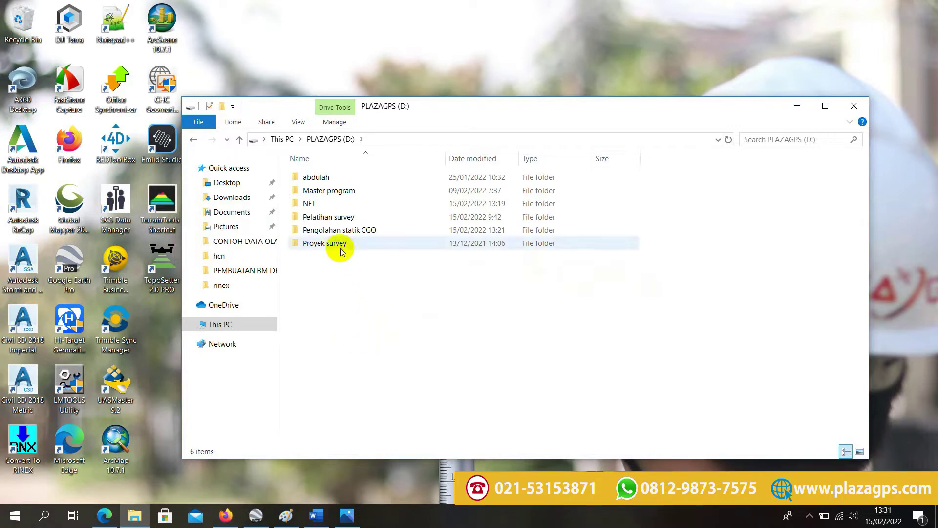
Examine the BASE (K10) and ROVER ( RENCANAN BM KANTOR) data folders inside Pengolahan statik CGO on drive D.
double_click(353, 230)
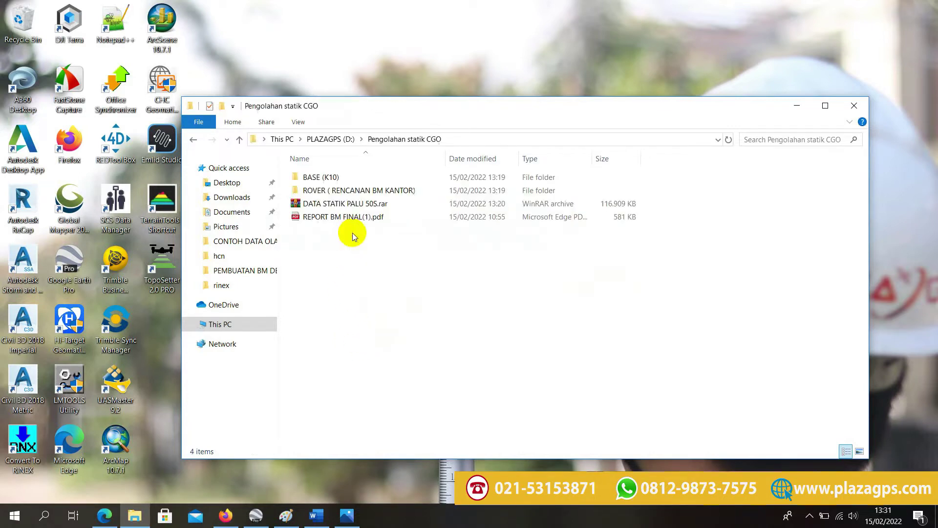
double_click(323, 178)
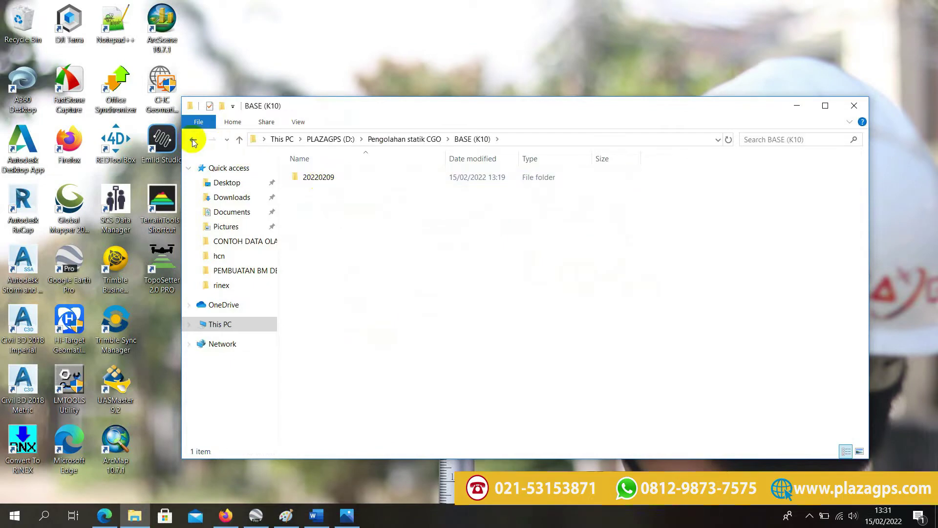
click(193, 140)
double_click(315, 188)
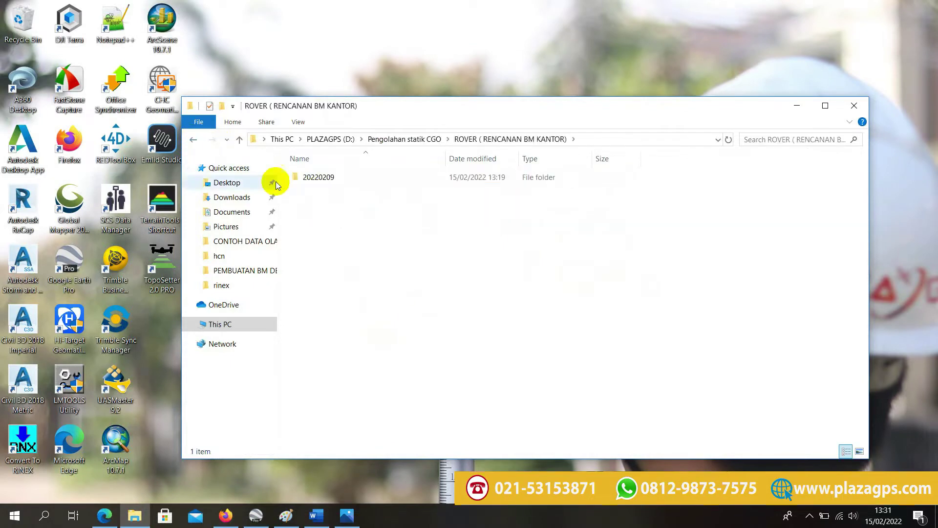
click(193, 140)
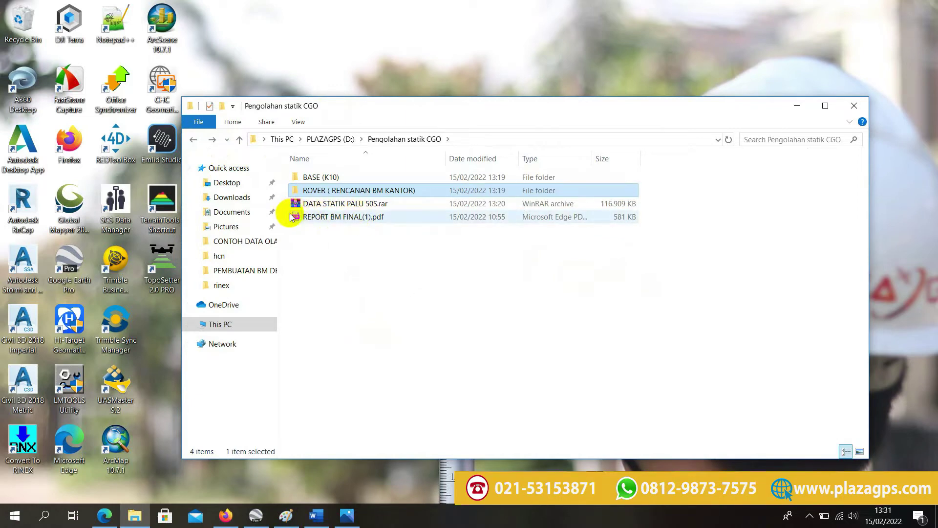
click(797, 106)
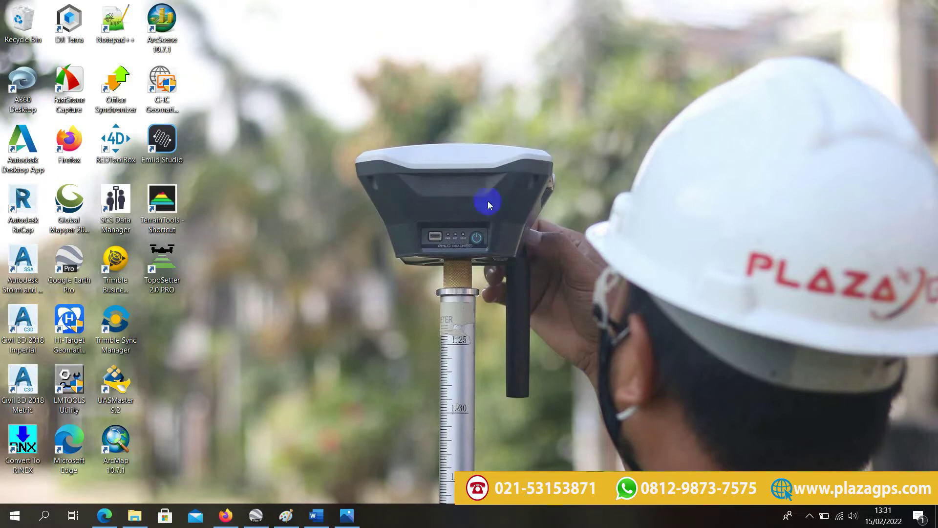
Open CHC Geomatics Office 2 and start a new project named pro-Latihan-buat-BM.
double_click(167, 78)
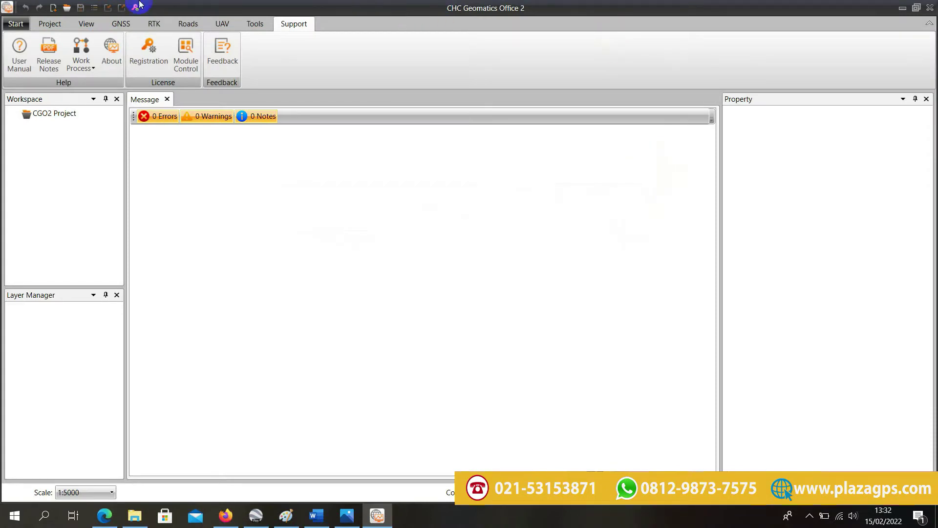
click(16, 23)
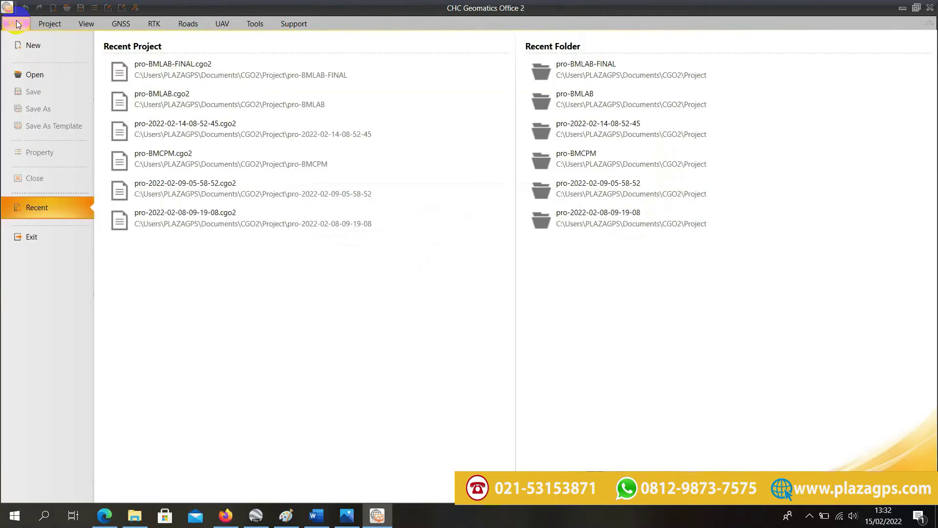
click(31, 44)
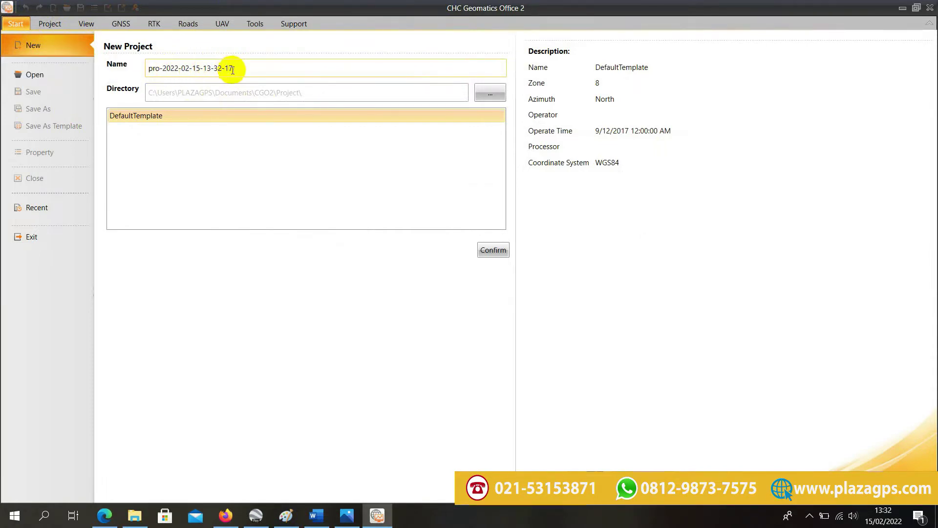
drag(233, 69, 160, 69)
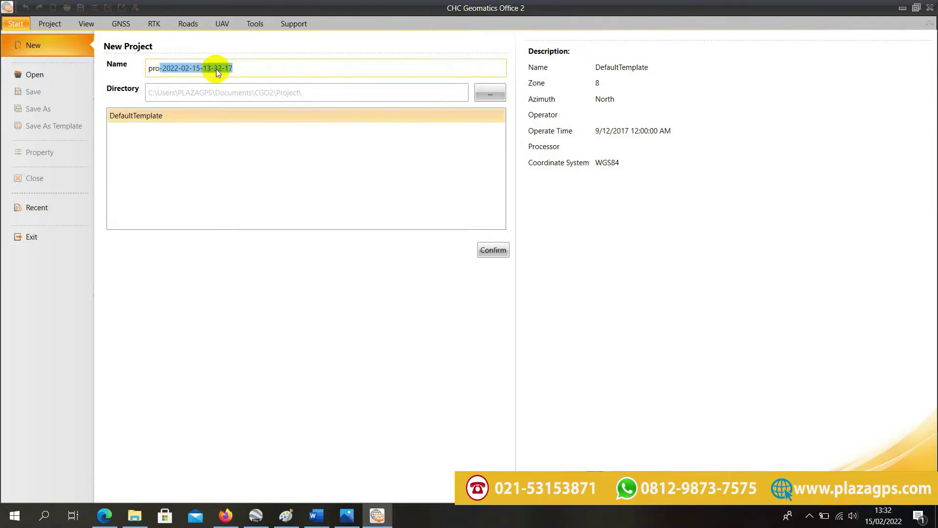
drag(234, 69, 164, 69)
text(L)
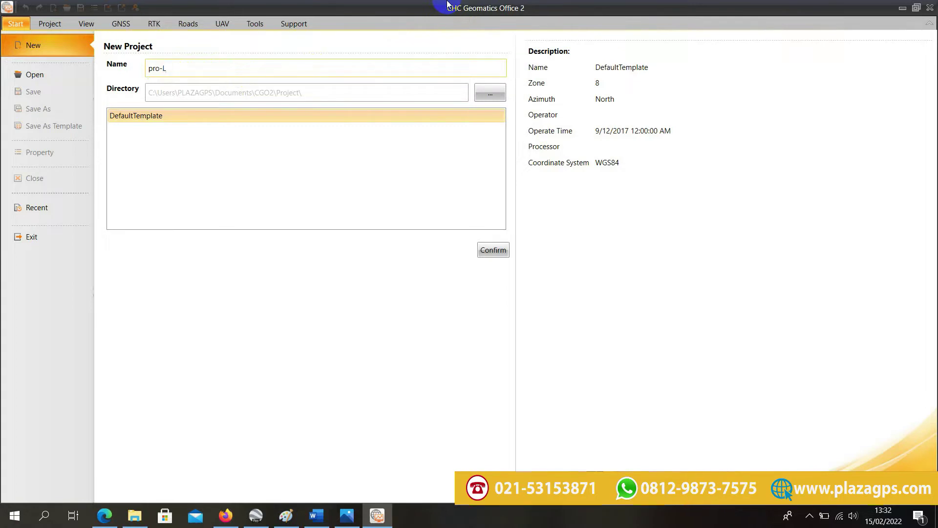
text(atihan-buat-BM)
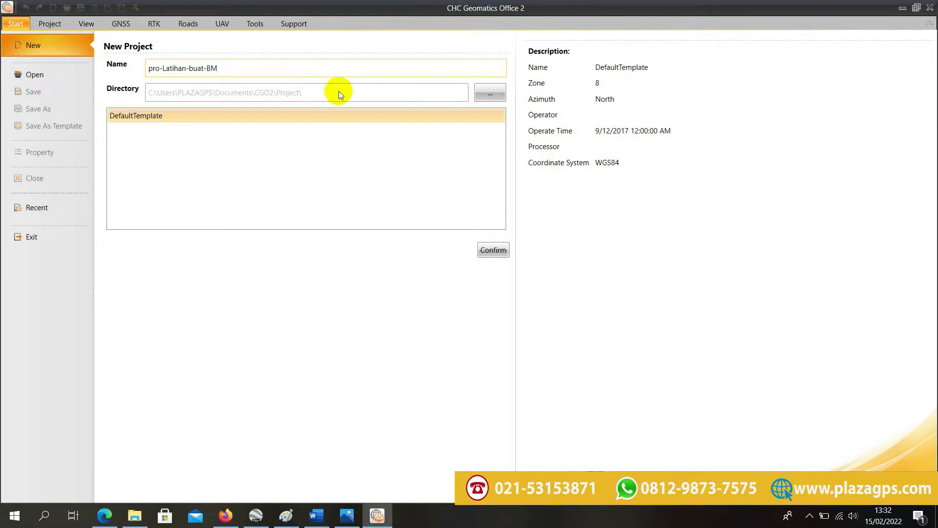
Set the project directory to D:\Pengolahan statik CGO and create the project from DefaultTemplate.
click(490, 92)
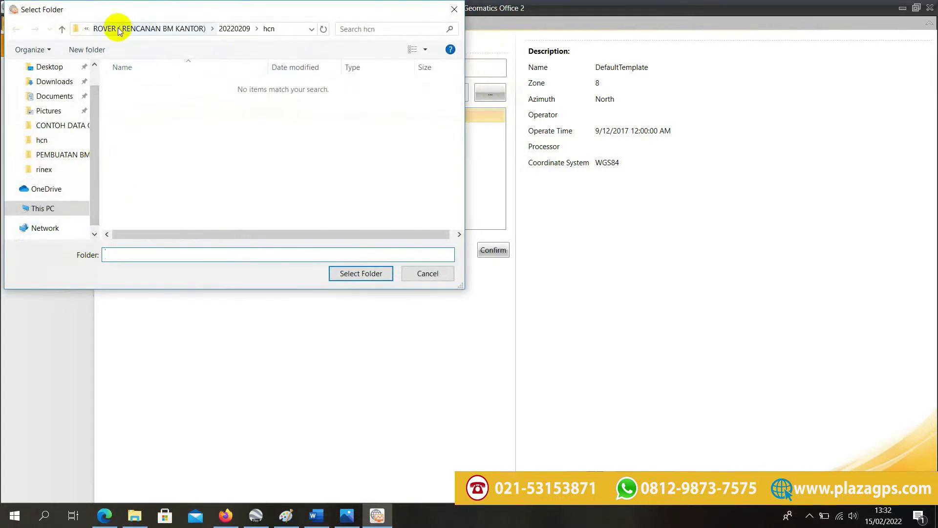
click(87, 29)
click(92, 29)
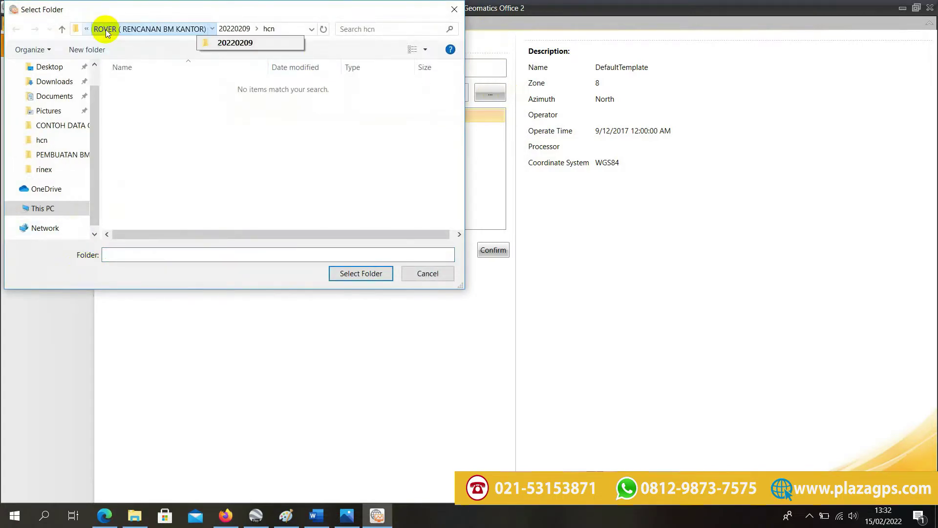
click(133, 30)
click(106, 27)
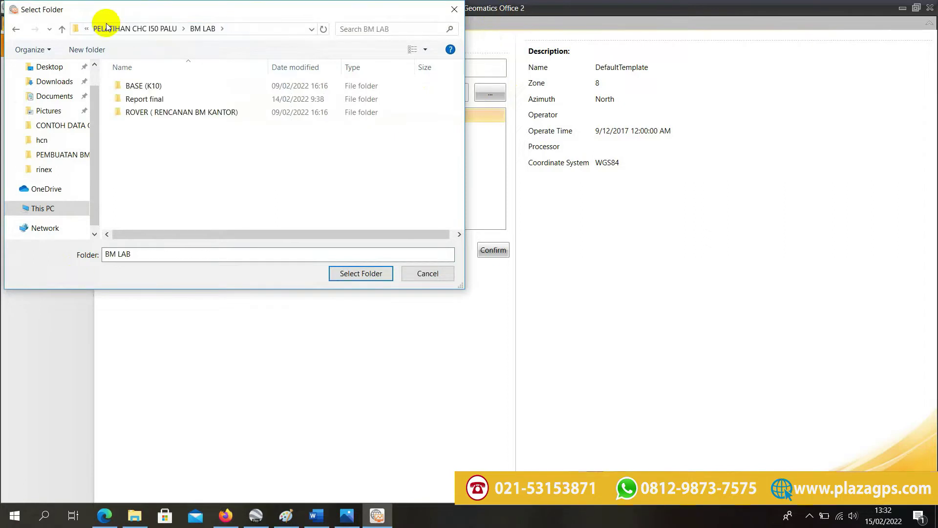
click(105, 26)
click(80, 28)
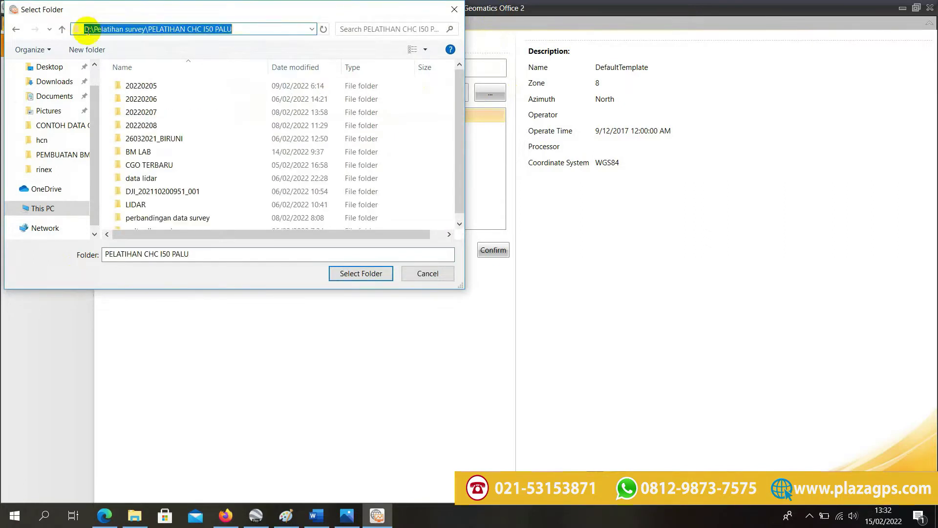
click(236, 98)
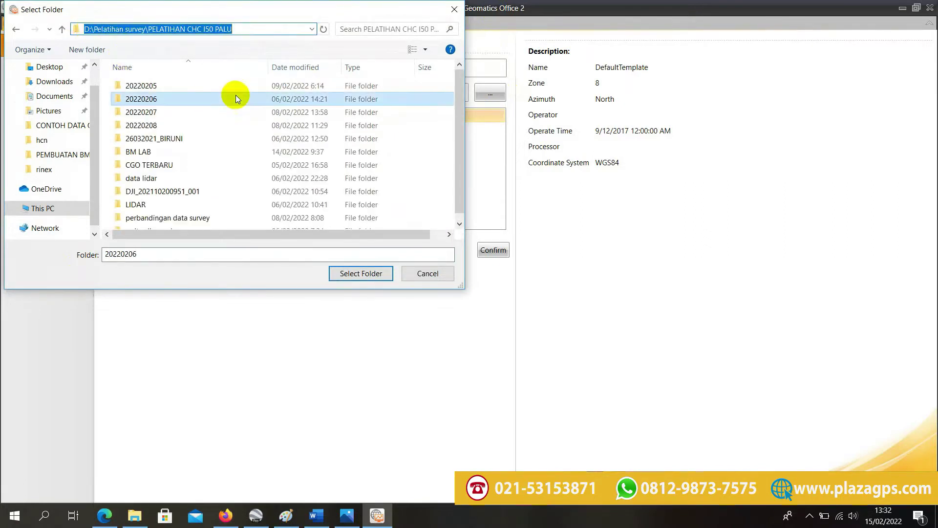
click(310, 29)
click(156, 74)
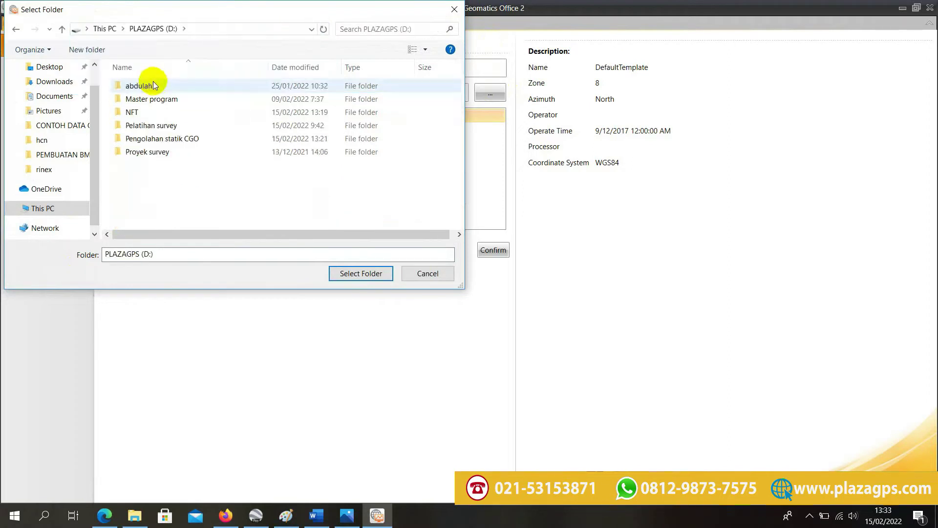
click(184, 143)
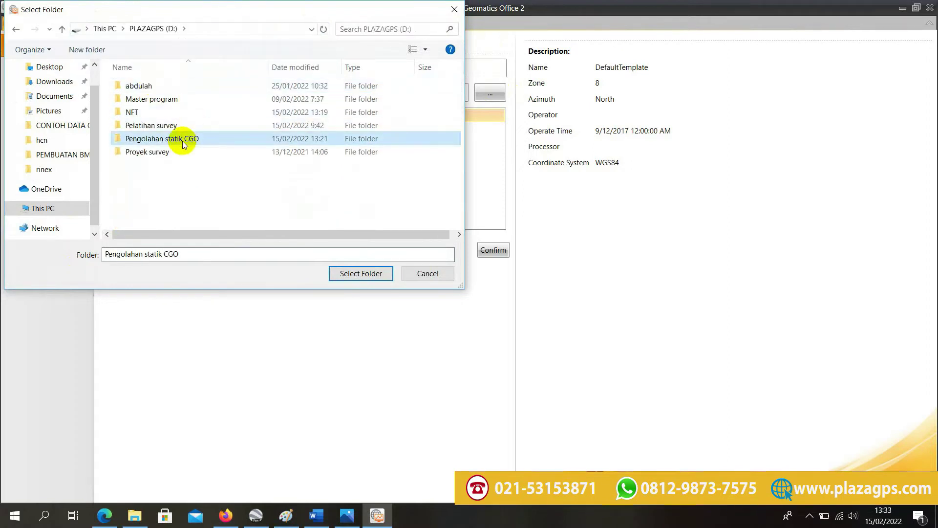
click(363, 275)
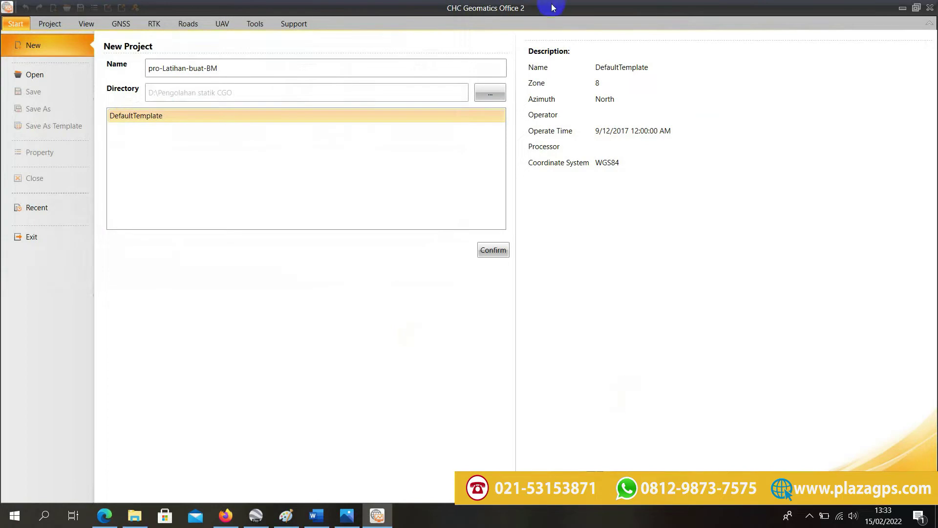
click(498, 257)
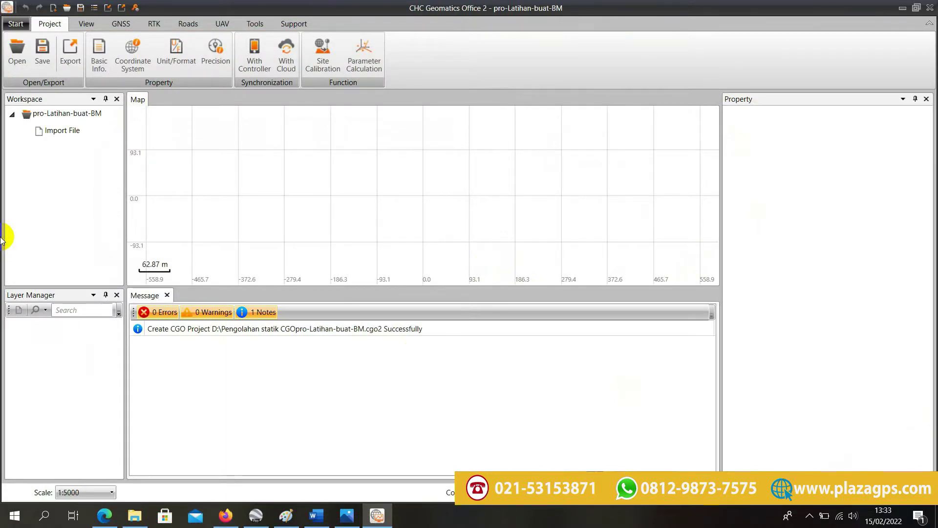
Choose Indonesia UTM Zone 50S 114-120E from the Asia > Indonesia datums as the project's coordinate system.
click(137, 54)
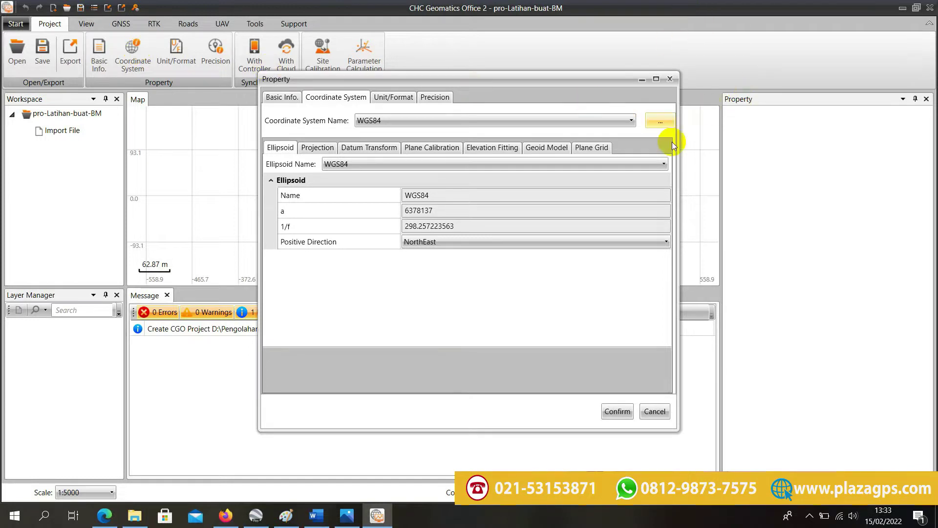
click(659, 120)
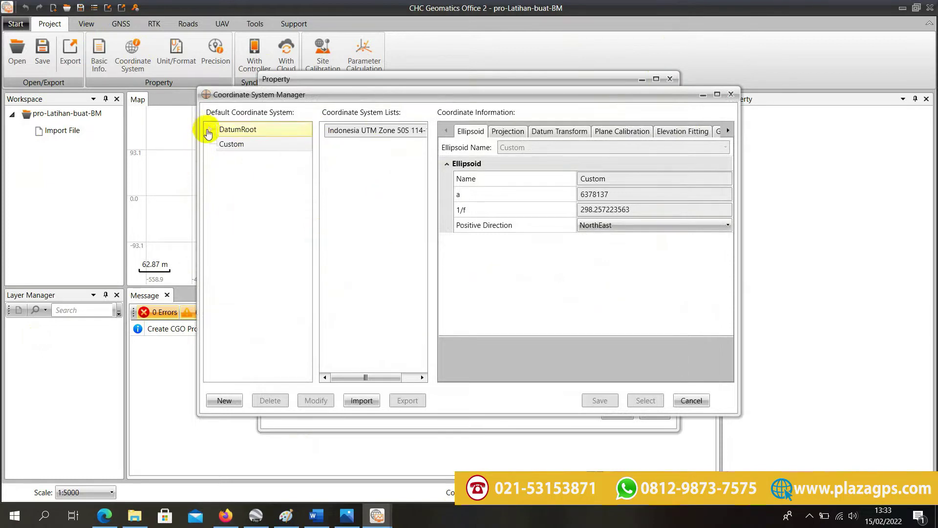
click(211, 129)
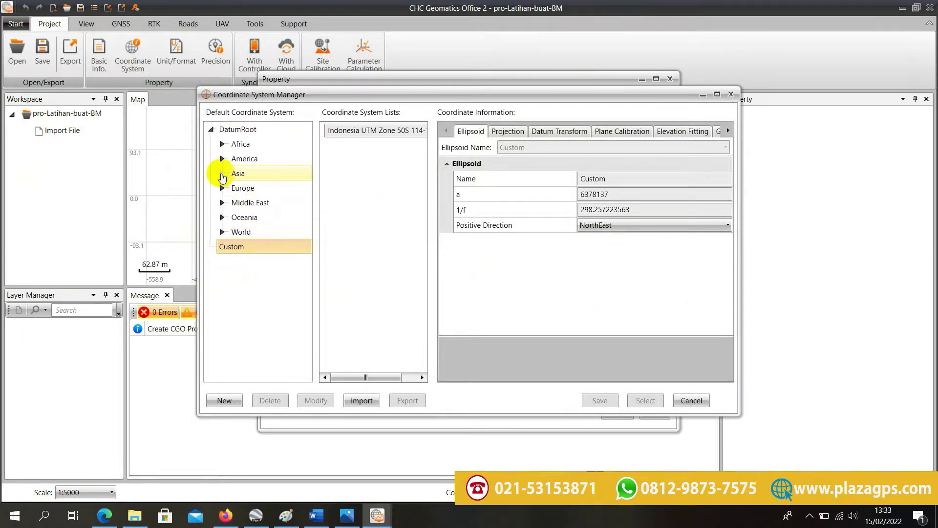
click(222, 174)
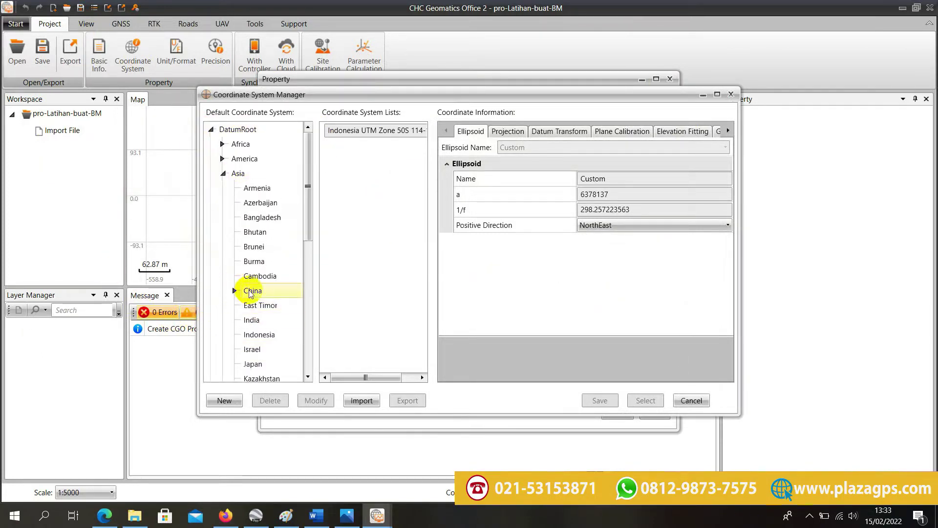
click(270, 334)
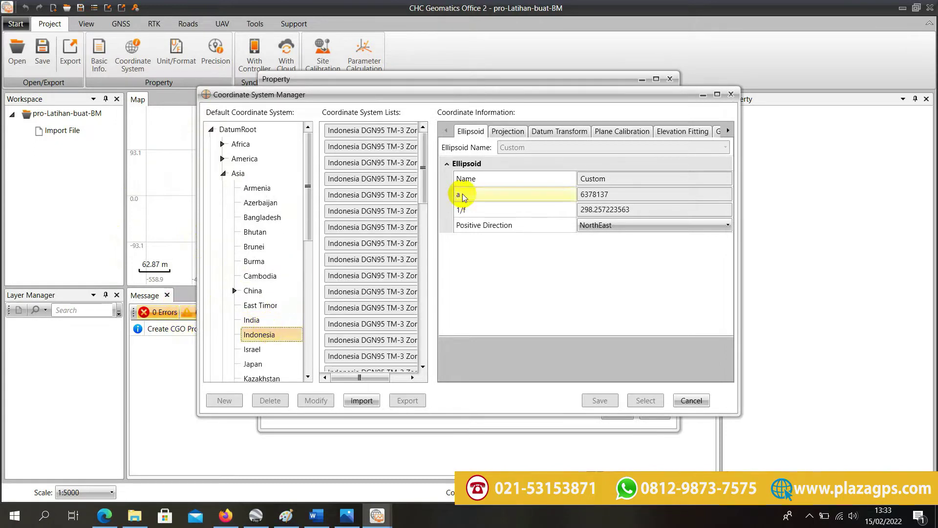
drag(424, 188, 422, 333)
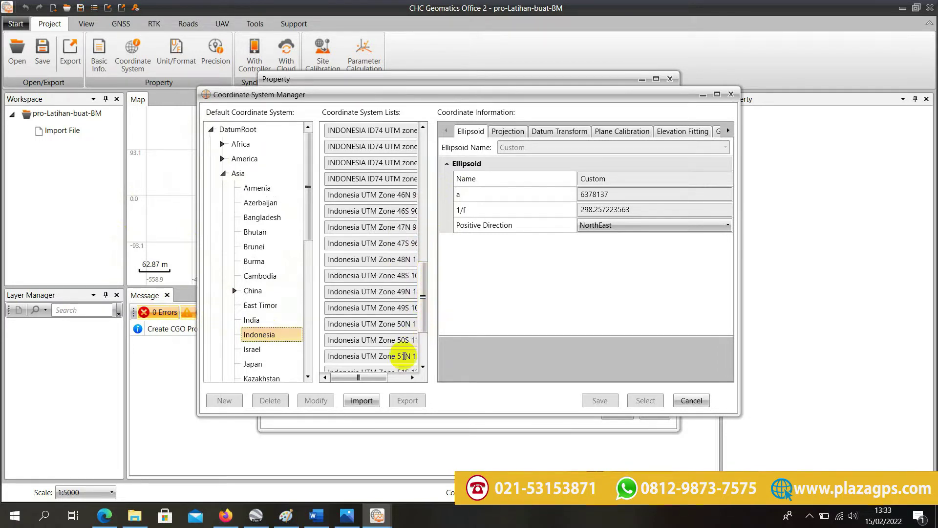
drag(385, 381, 386, 381)
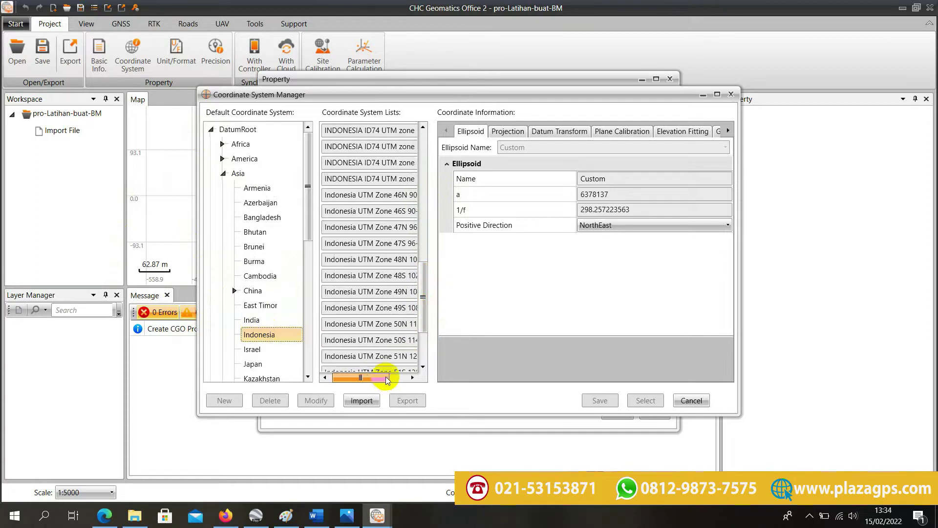
click(391, 341)
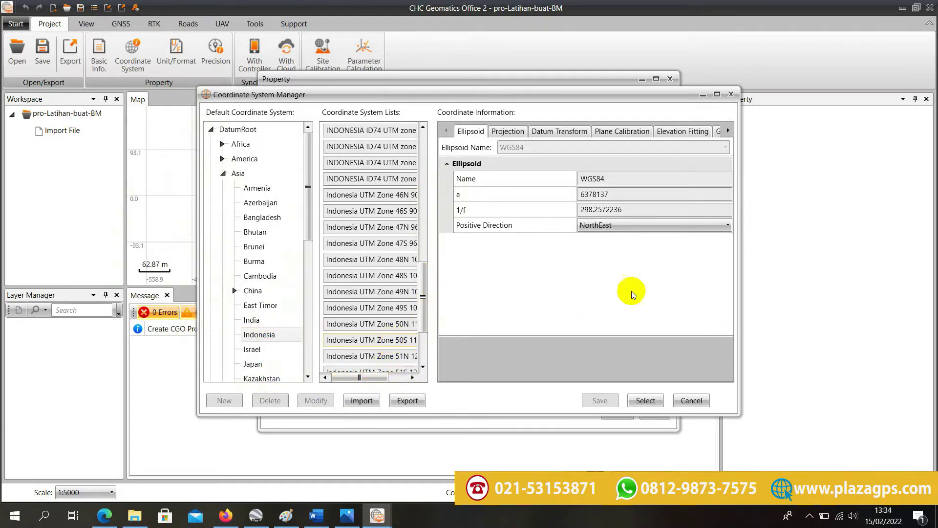
click(644, 400)
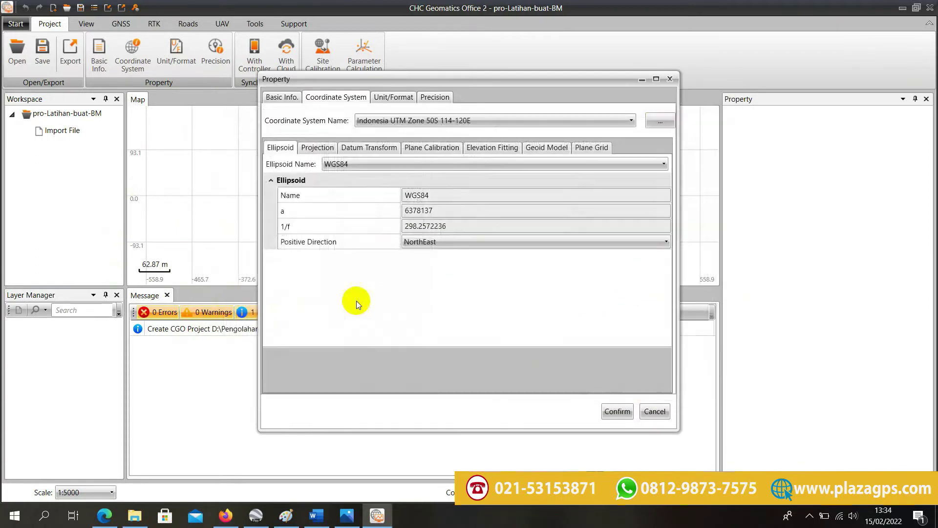
Review the coordinate system's parameters, set the elevation fitting method to None, and save the project properties.
click(318, 148)
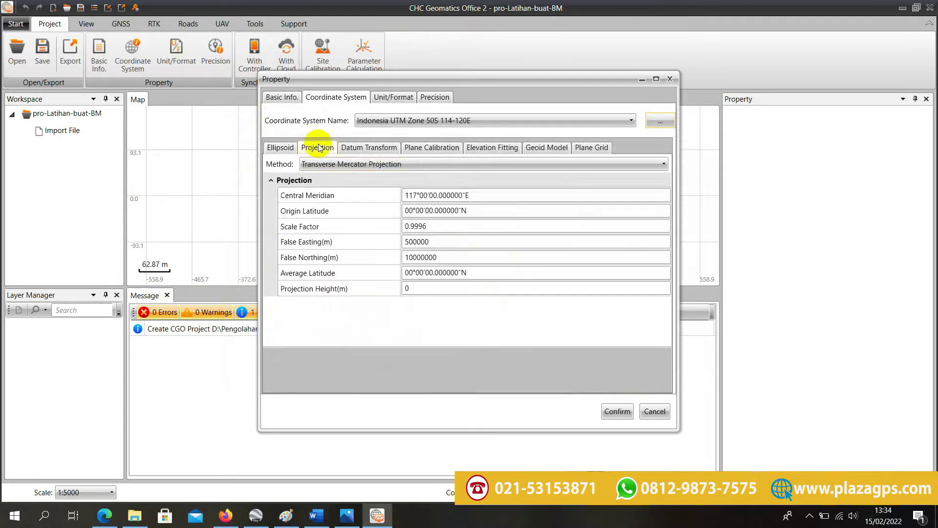
click(380, 150)
click(432, 148)
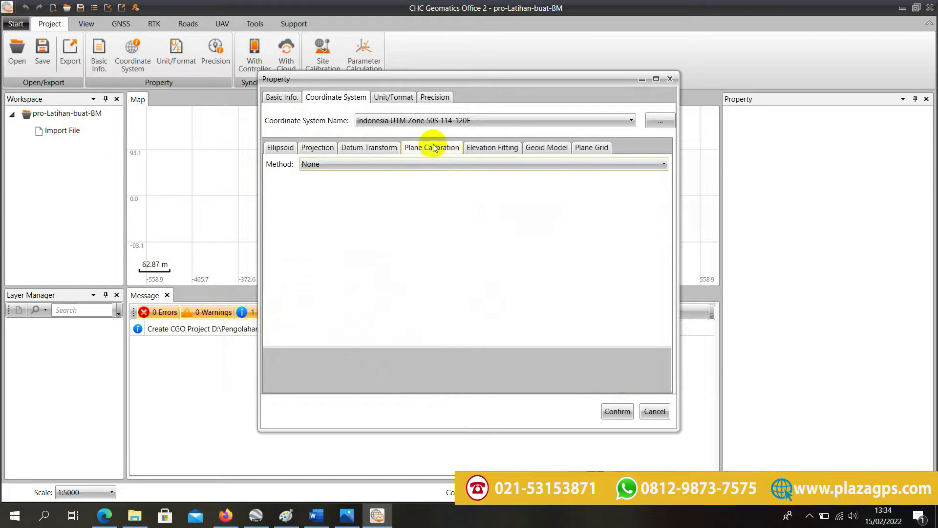
click(488, 150)
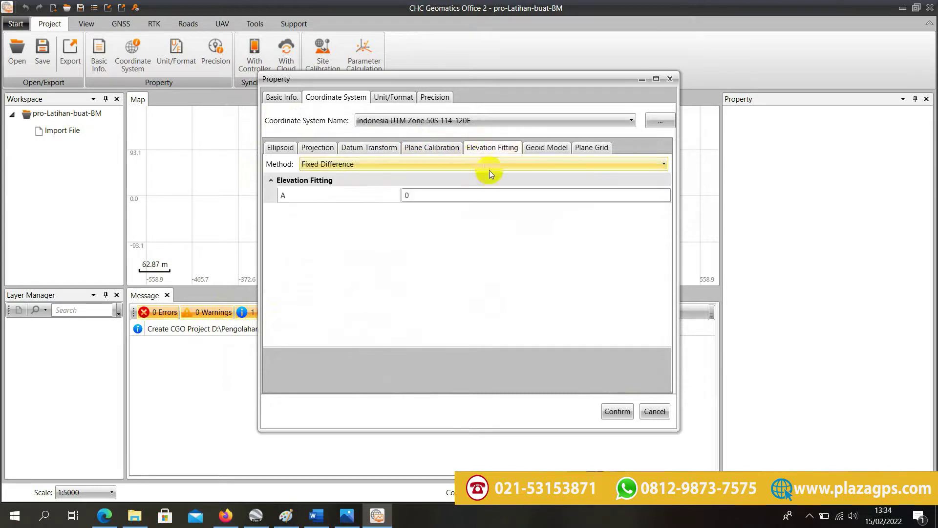
click(444, 166)
click(444, 177)
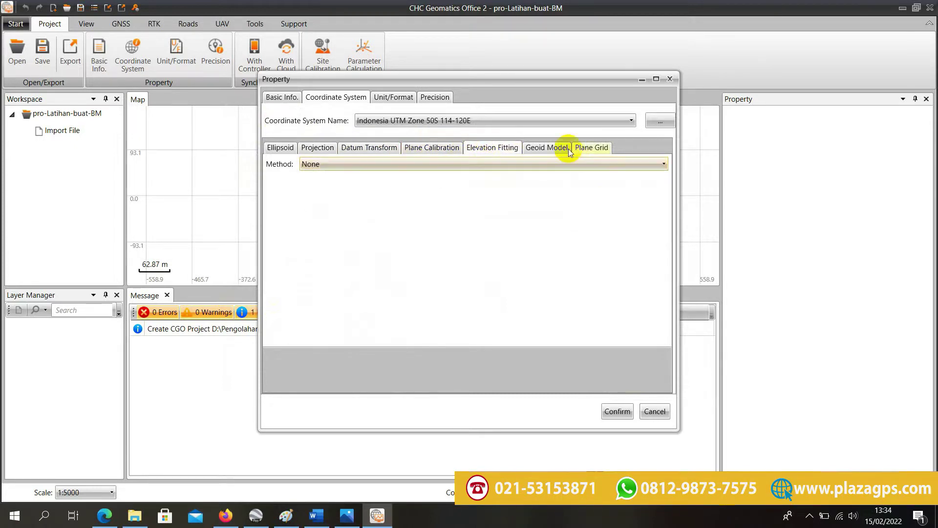
click(546, 147)
click(592, 148)
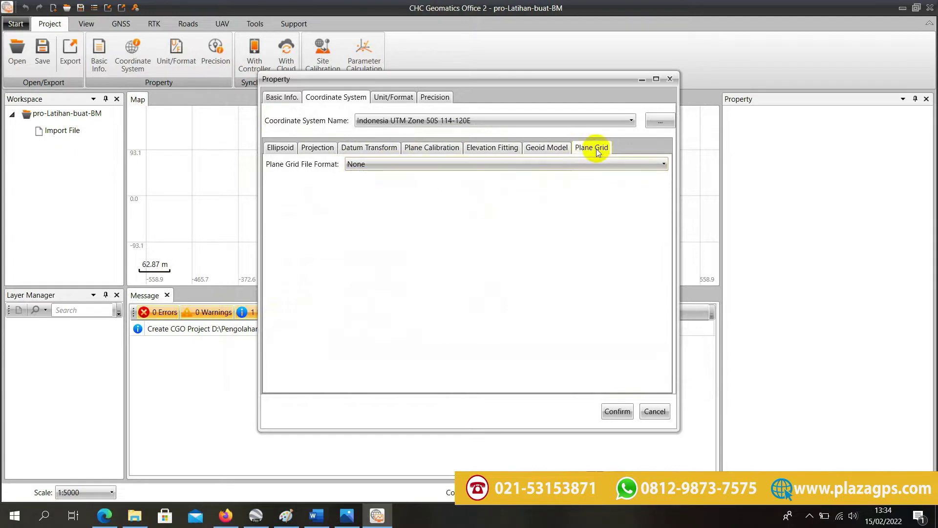
click(615, 413)
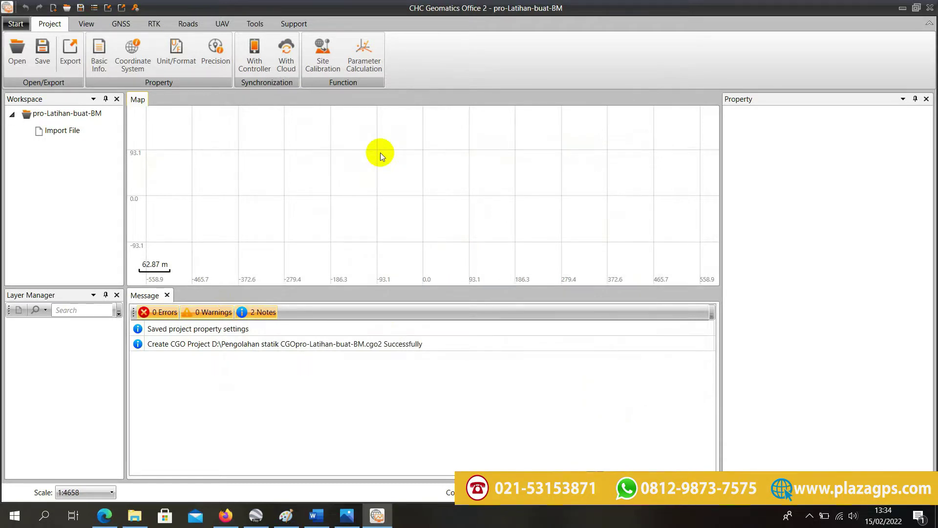
Add a Google Map(Image) online satellite basemap to the project map.
click(86, 23)
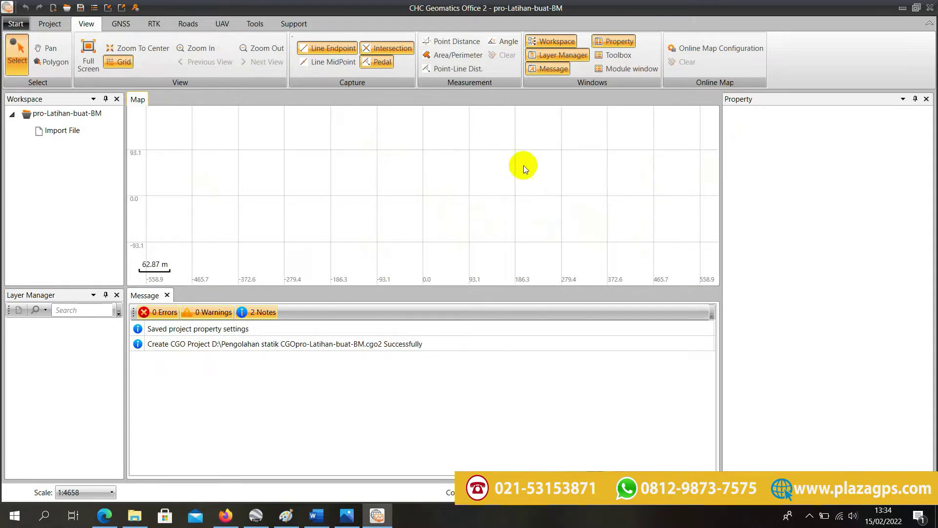
click(723, 52)
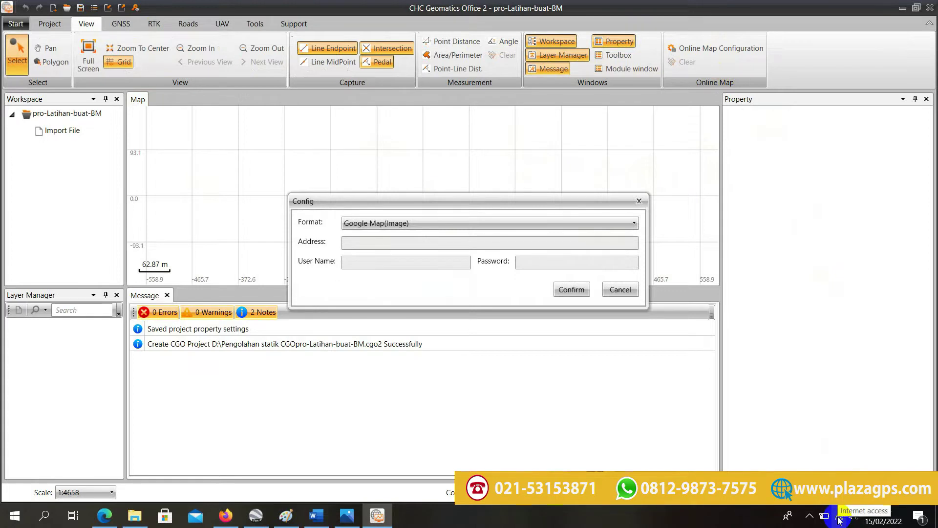
click(379, 224)
click(379, 223)
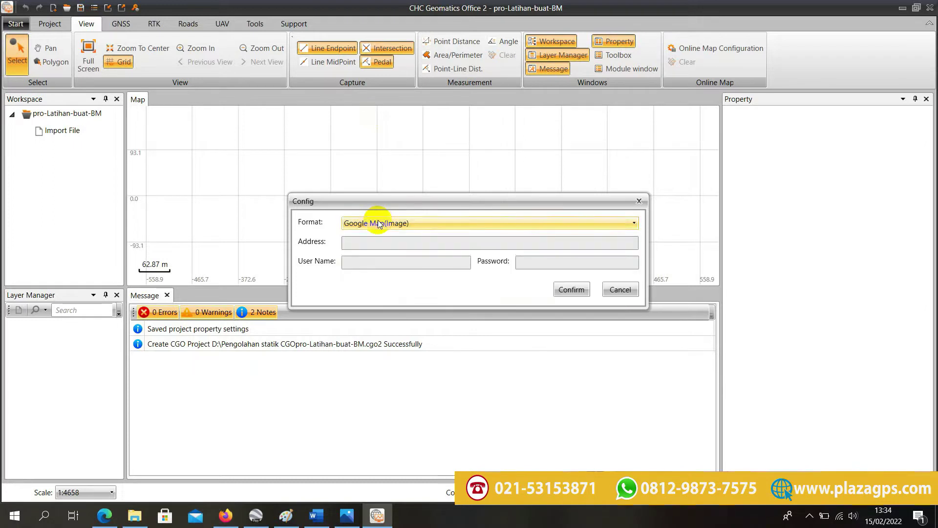
click(568, 292)
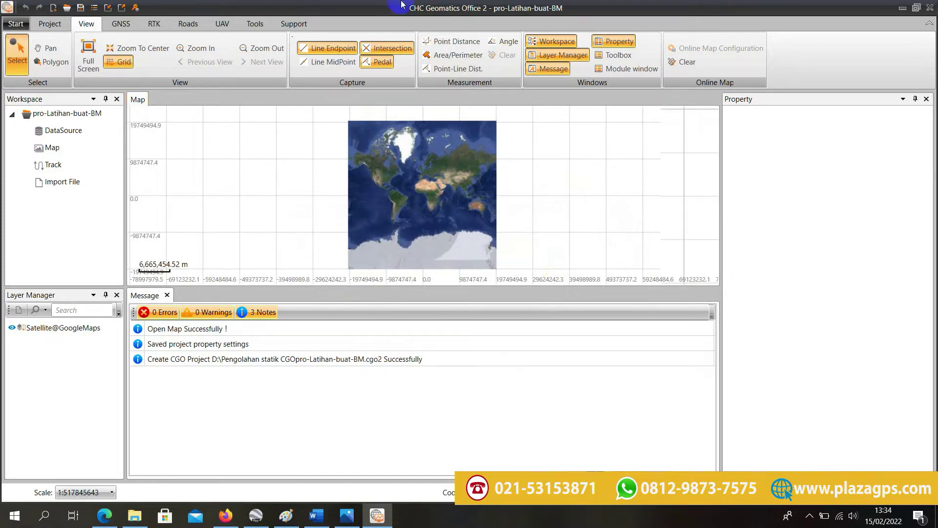
Set the GNSS import configuration to Local Time with zone 08:00, reviewing the advanced and loop tolerance settings before confirming.
click(121, 24)
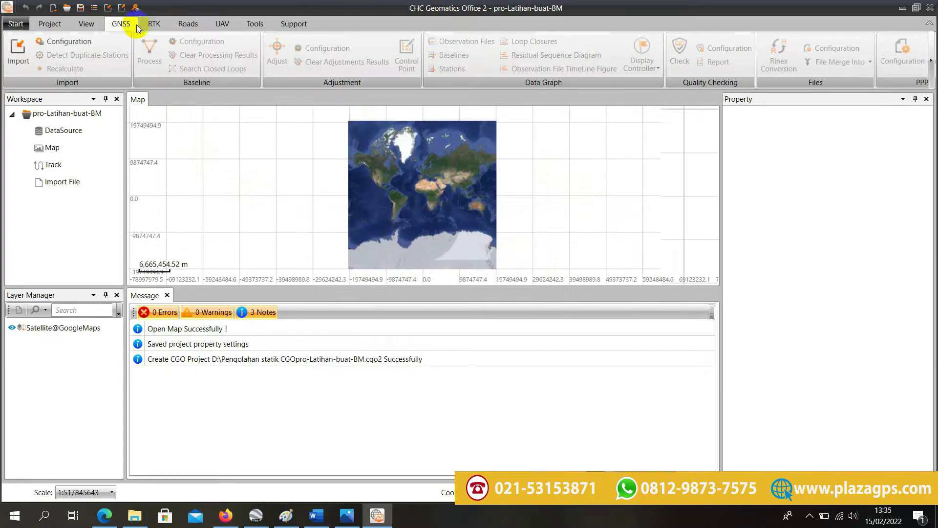
click(76, 43)
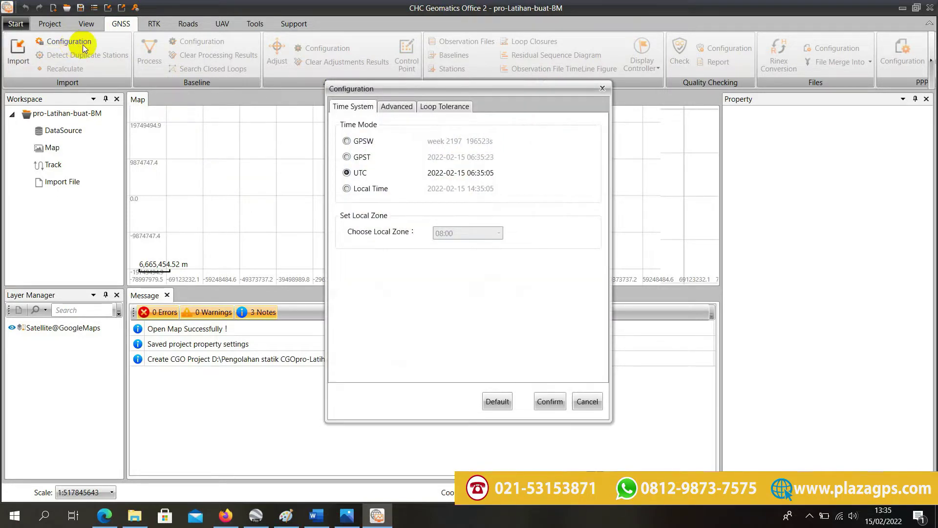
click(347, 189)
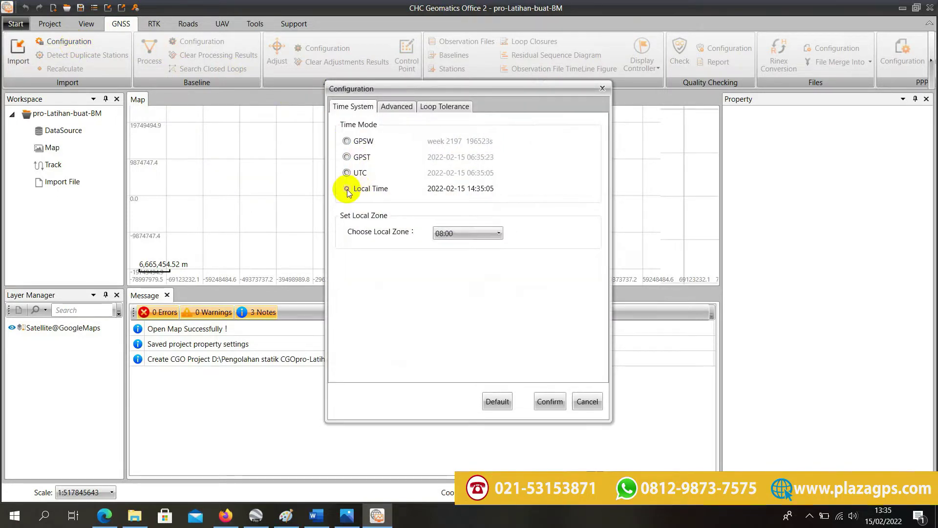
click(484, 232)
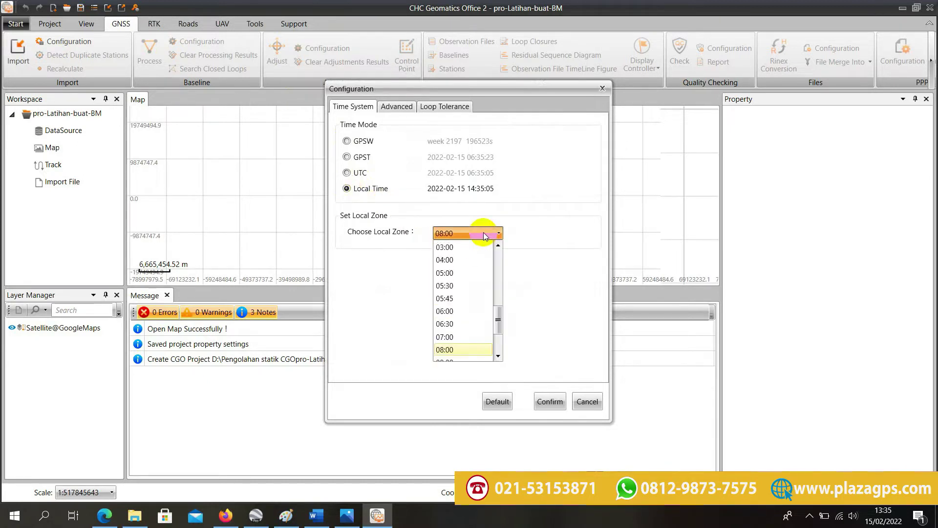
click(445, 350)
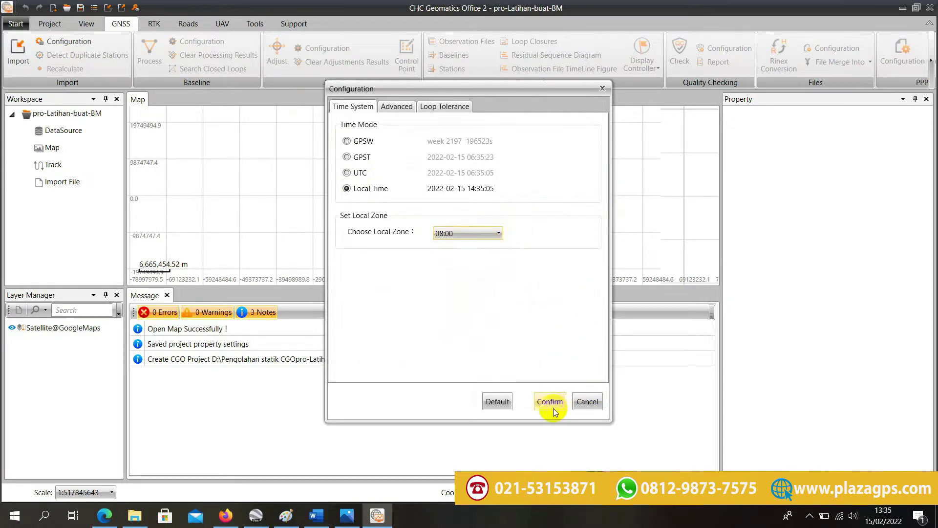
click(397, 106)
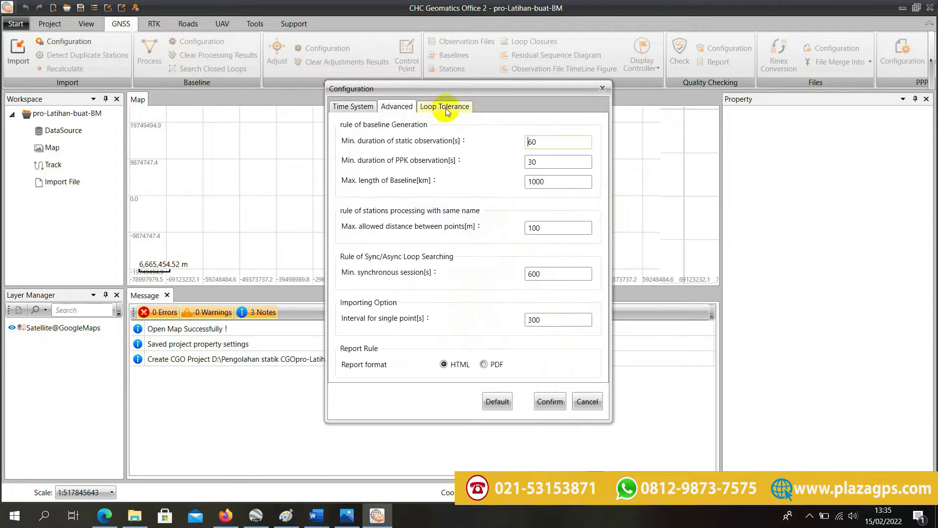
click(419, 107)
click(353, 106)
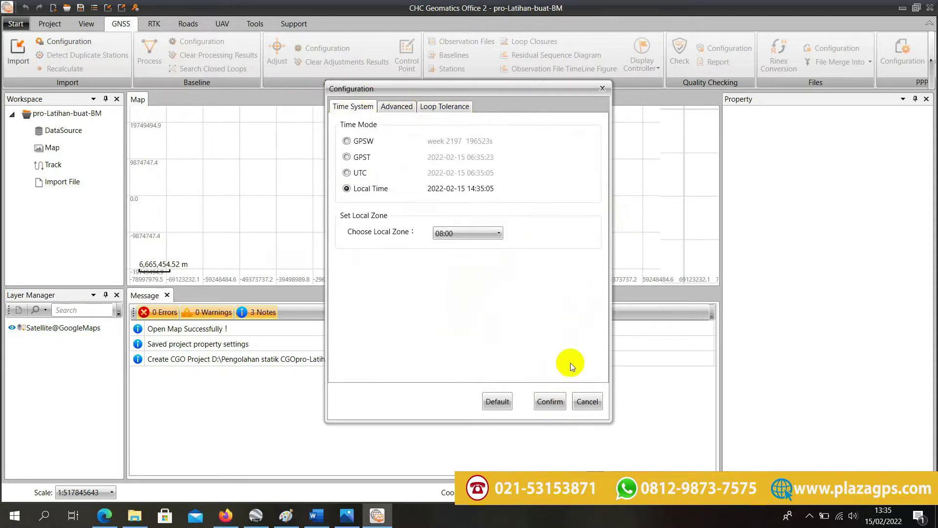
click(555, 403)
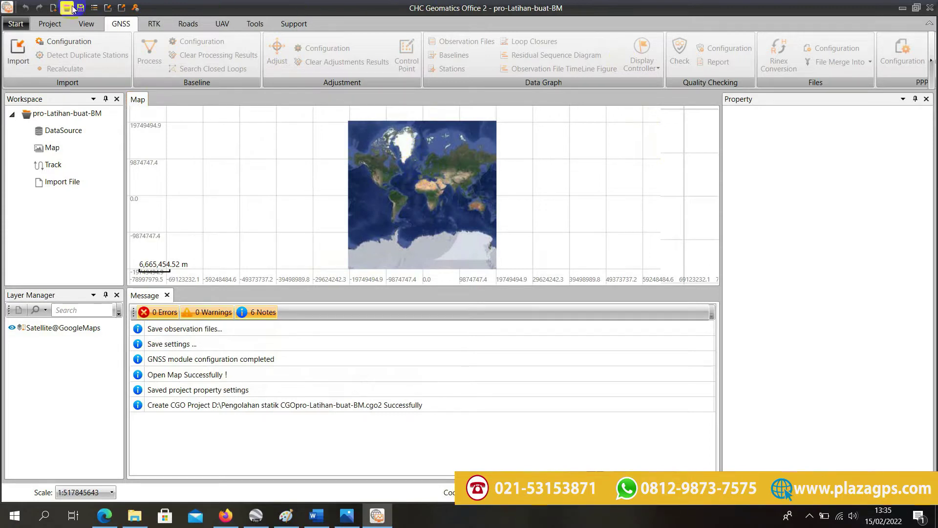
Import the base observation file K10040D.HCN from BASE (K10) > 20220209 > hcn and locate its station on the satellite map.
click(19, 48)
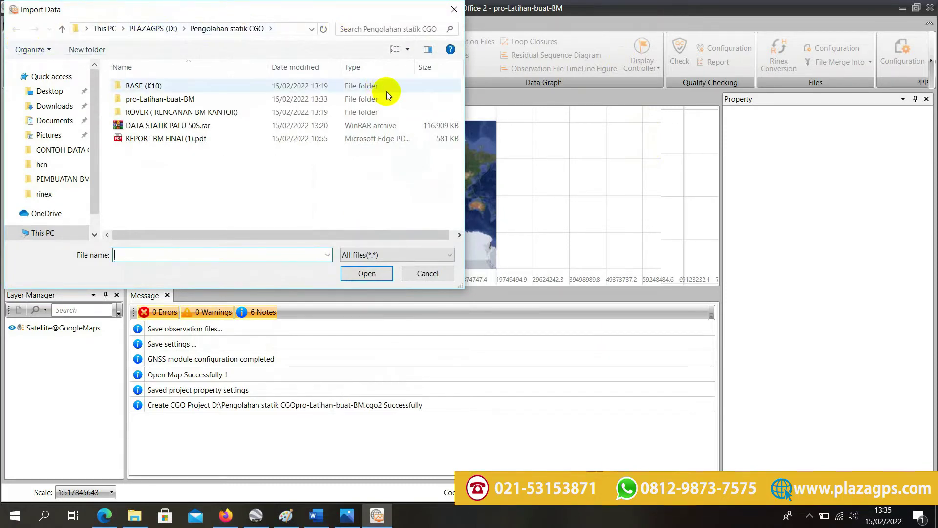
double_click(180, 86)
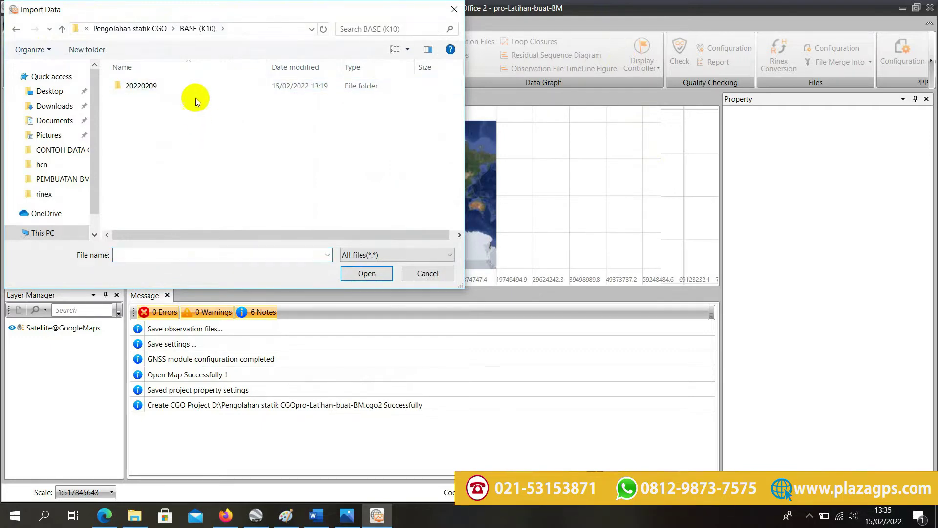
double_click(195, 86)
double_click(171, 85)
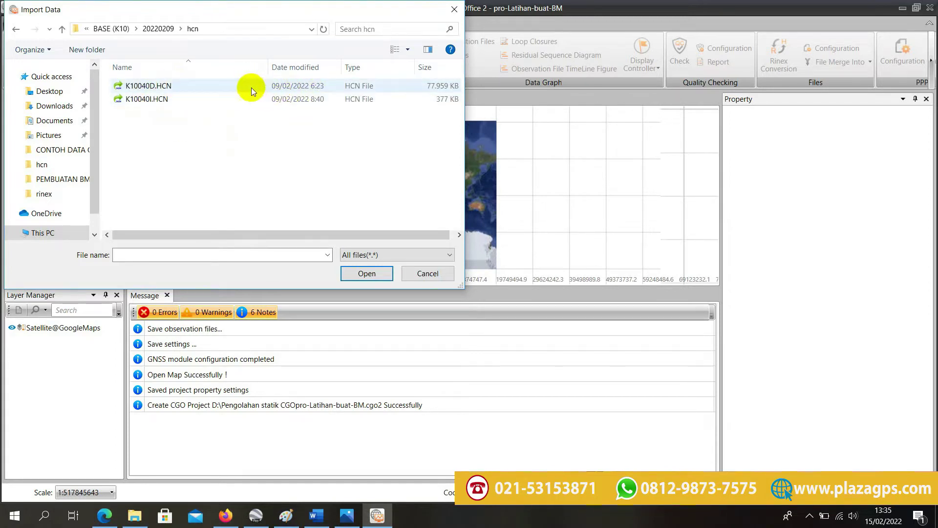
click(164, 92)
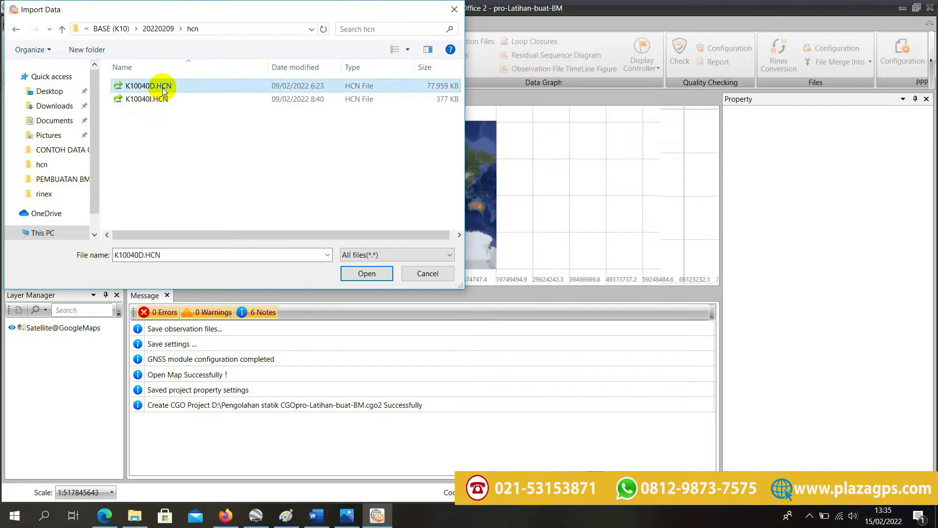
click(367, 273)
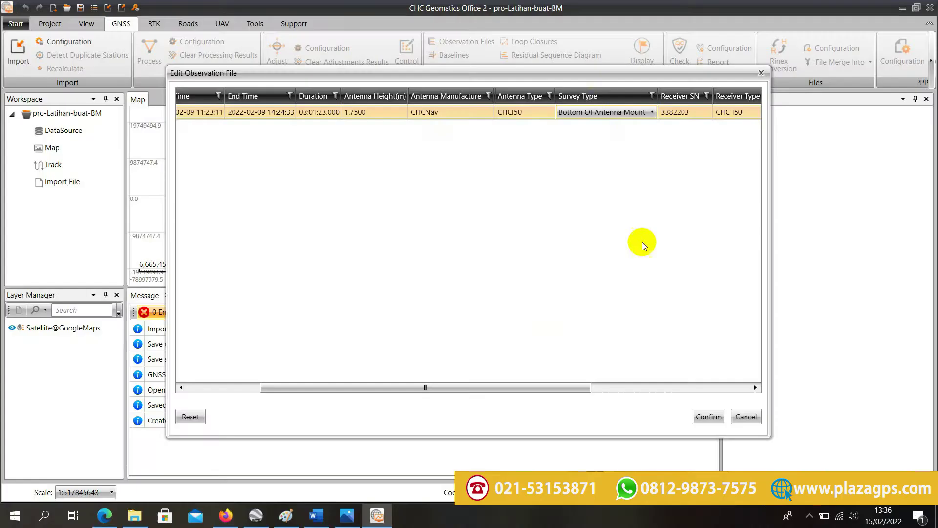
click(709, 417)
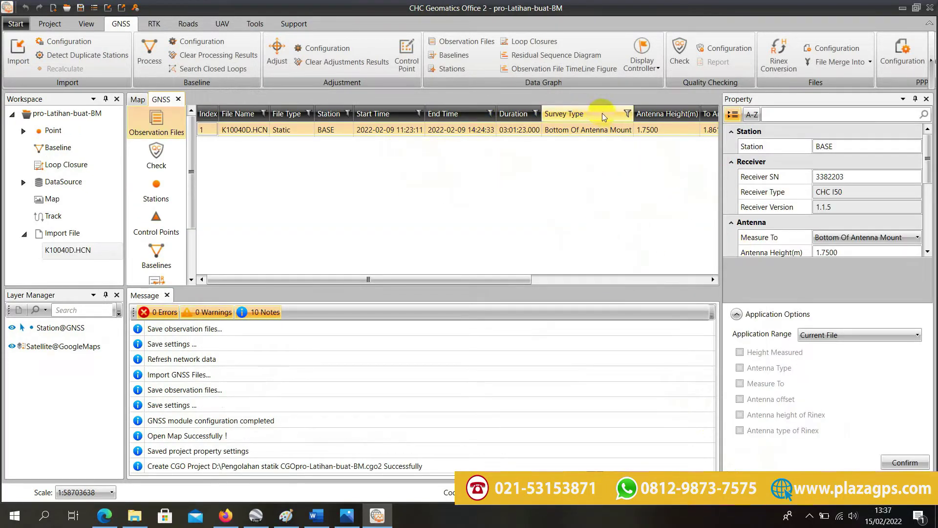
click(142, 100)
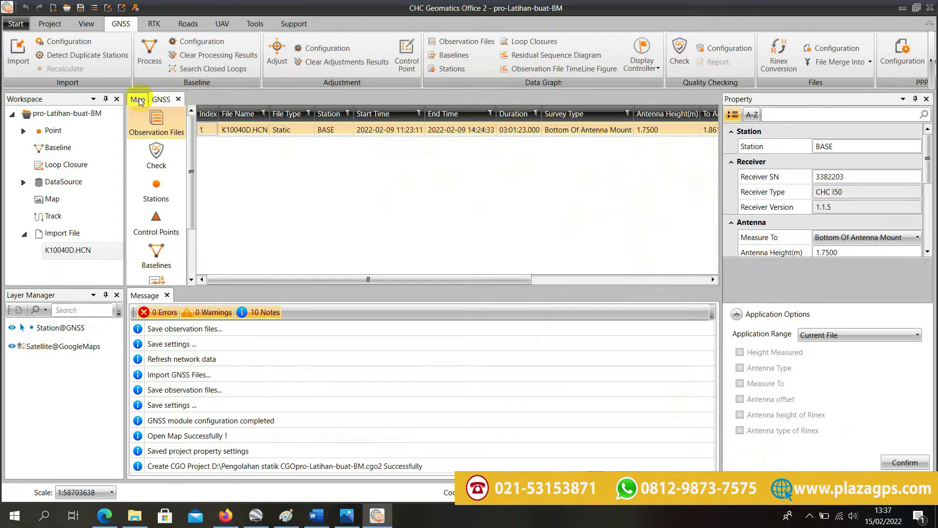
scroll(483, 224, up, 3)
scroll(483, 223, up, 7)
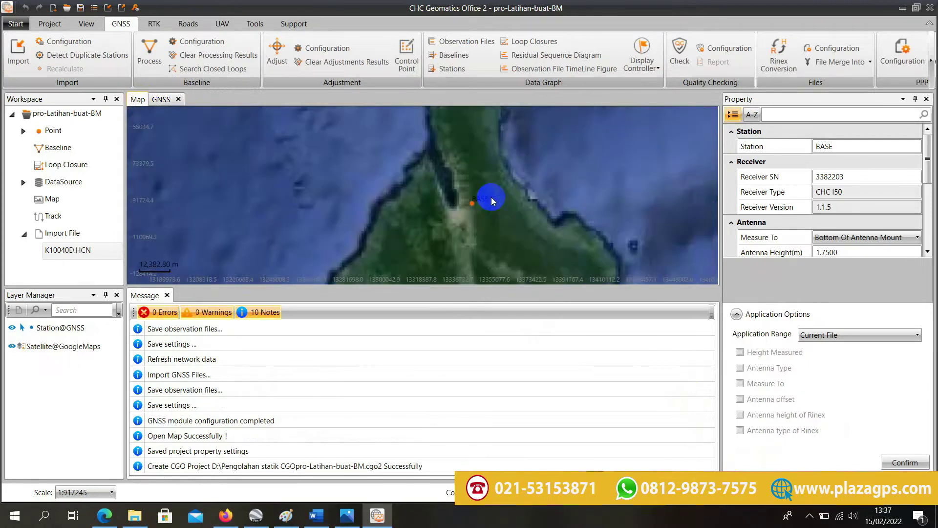
scroll(373, 192, up, 5)
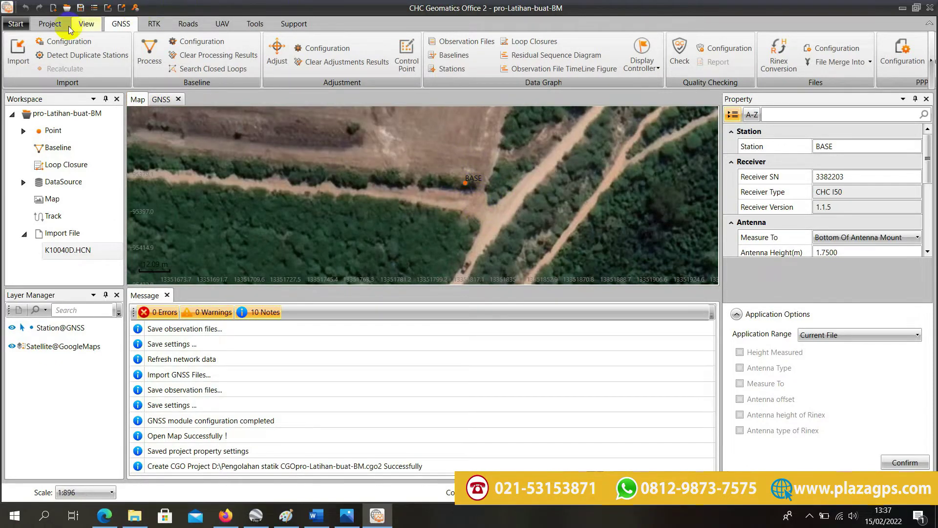
Import the rover observation file kantor040E.HCN from ROVER ( RENCANAN BM KANTOR) > 20220209 > hcn.
click(17, 55)
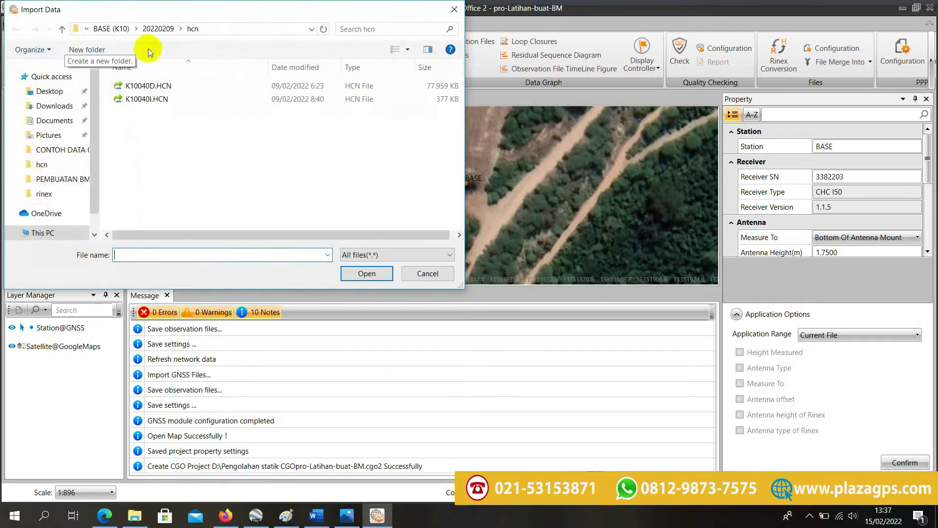
click(100, 29)
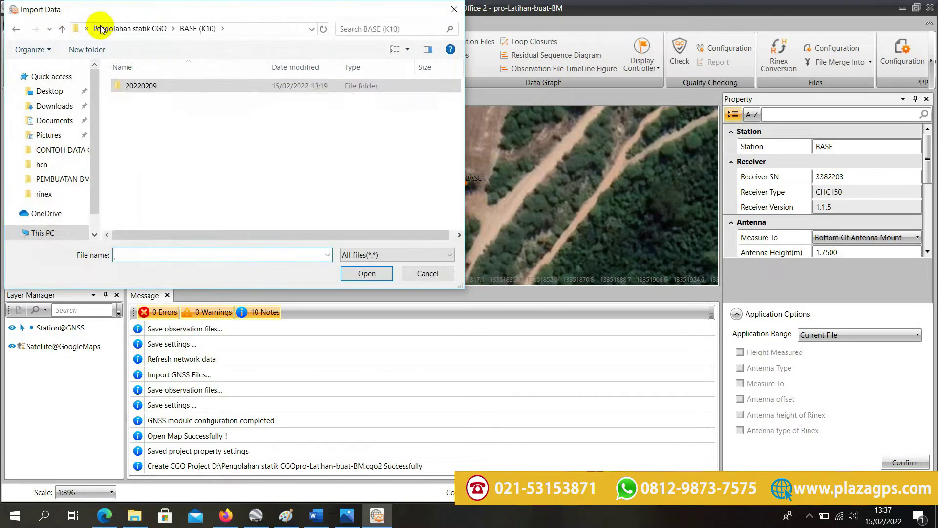
click(154, 28)
double_click(161, 112)
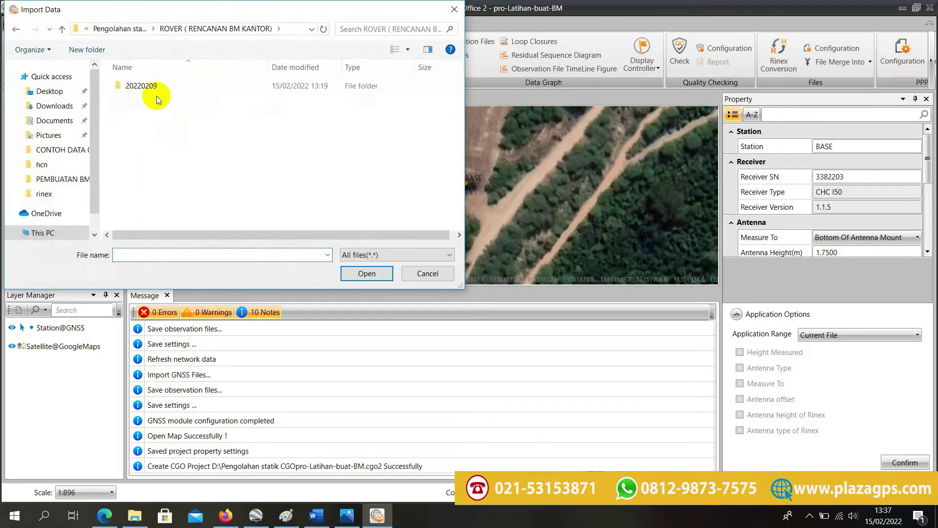
double_click(146, 87)
double_click(142, 89)
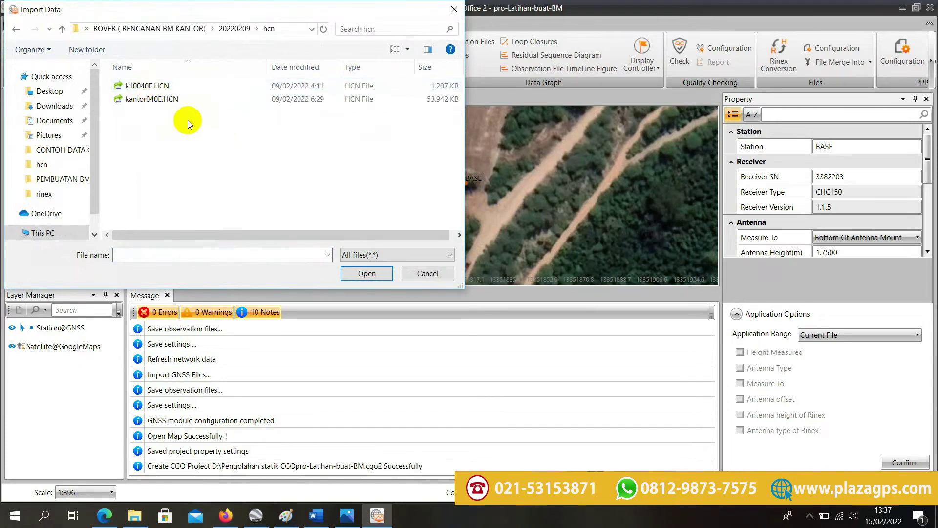
click(182, 99)
click(367, 273)
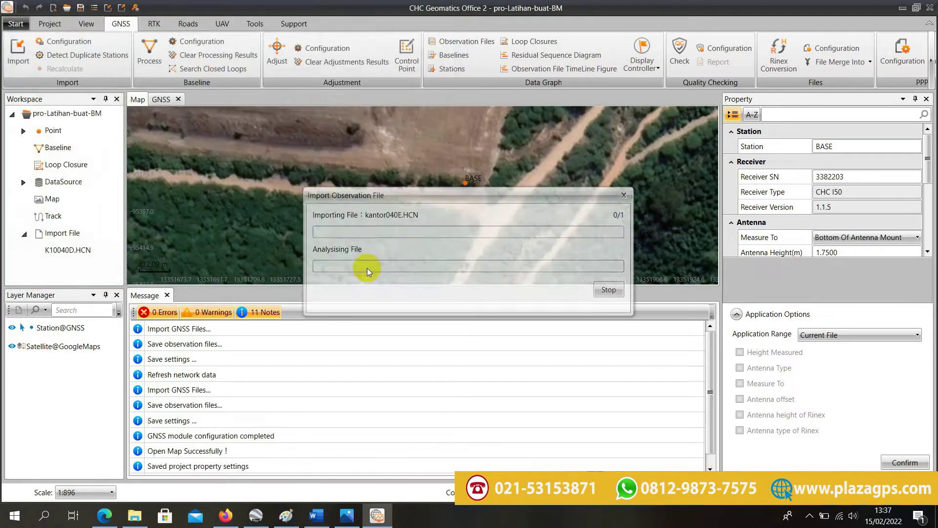
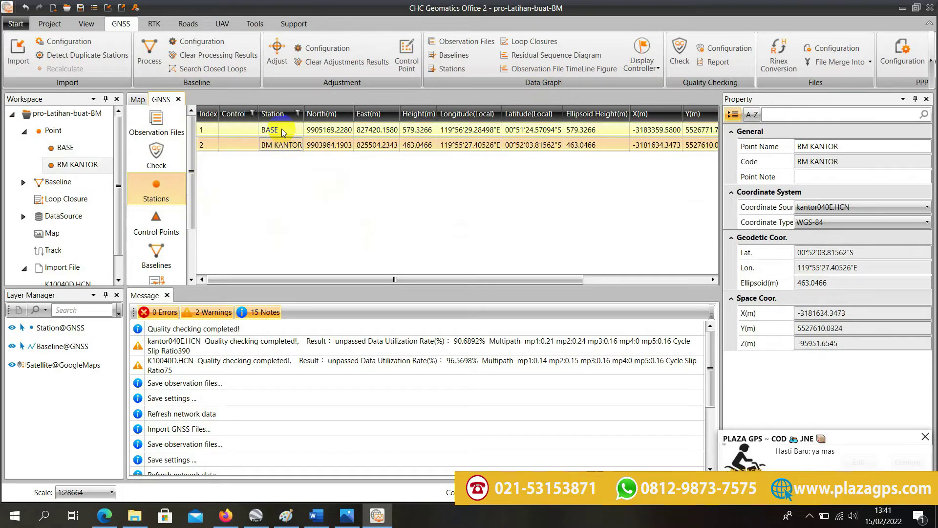
Compare the BASE and BM KANTOR station coordinates, and check BASE against the final coordinates in REPORT BM FINAL(1).pdf in the browser.
click(282, 131)
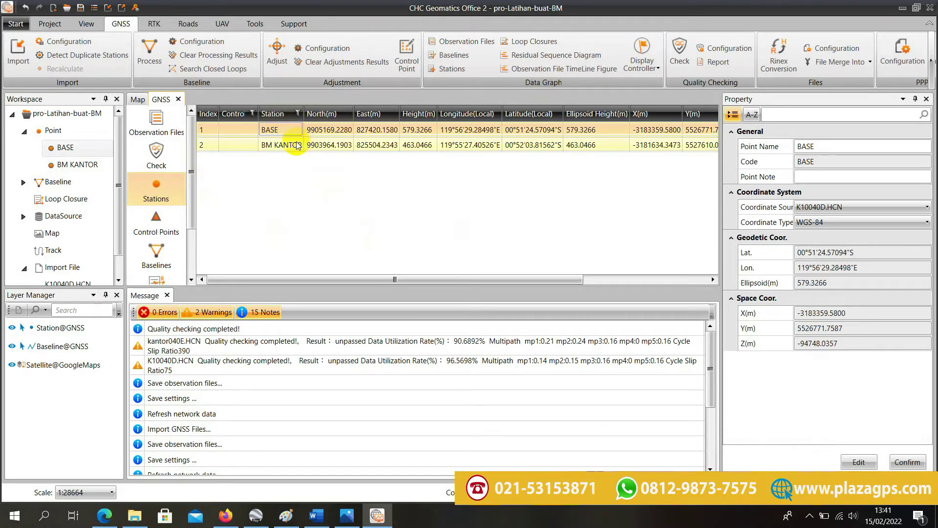
click(297, 145)
click(288, 130)
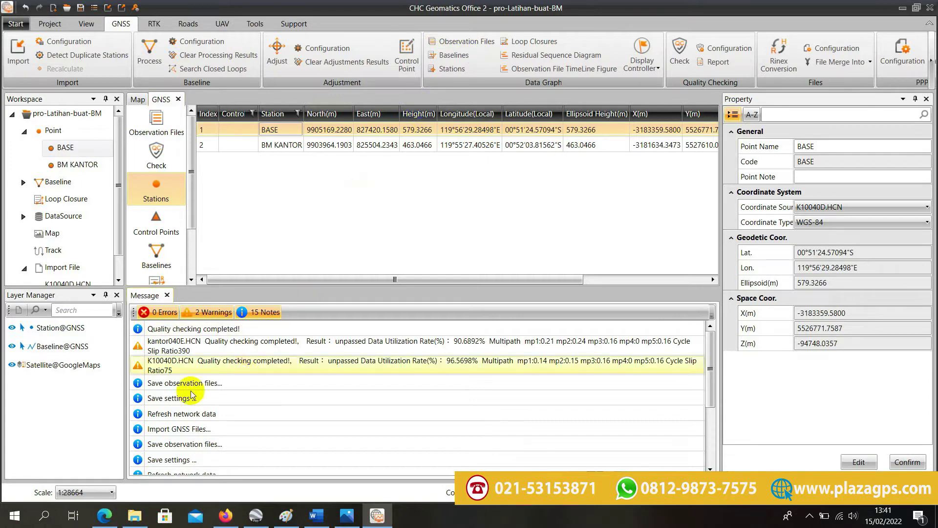
click(104, 515)
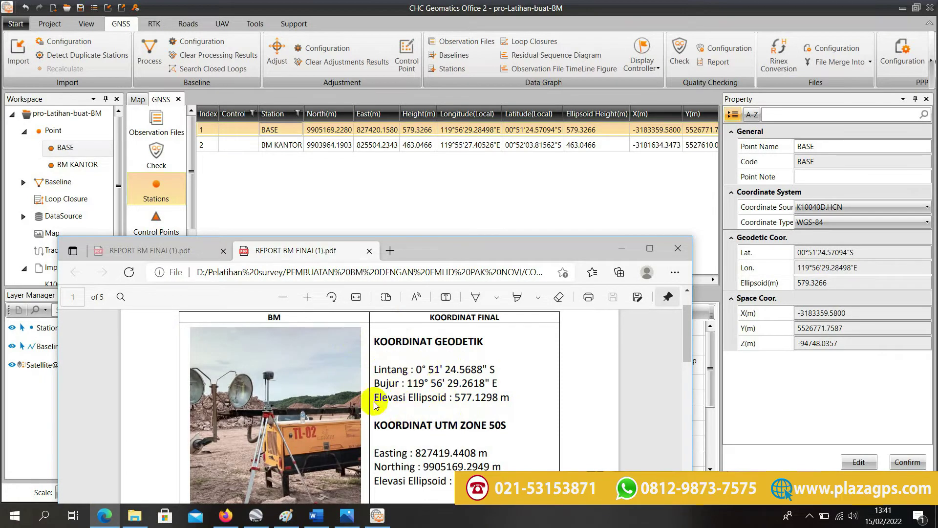
click(444, 177)
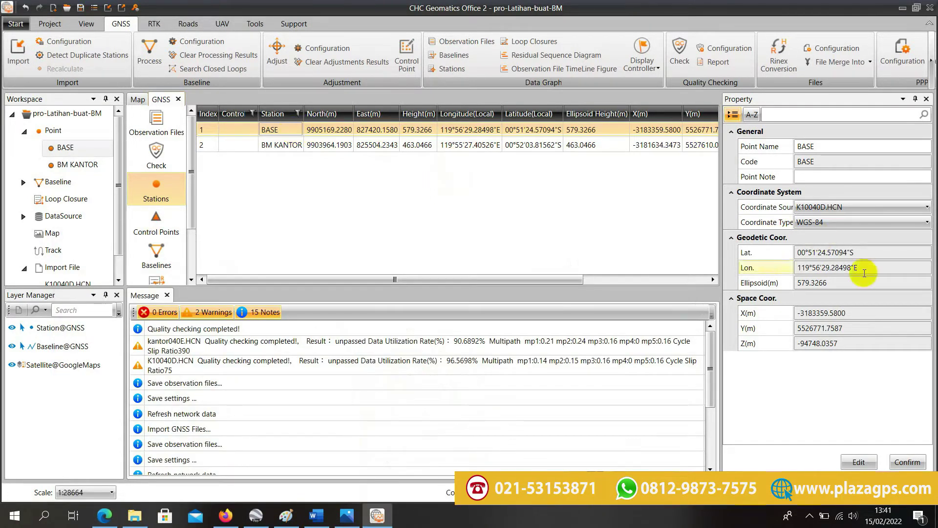
Make the BASE station's coordinates manually editable and set its latitude to 00°51'24.5688"S from the report.
click(859, 463)
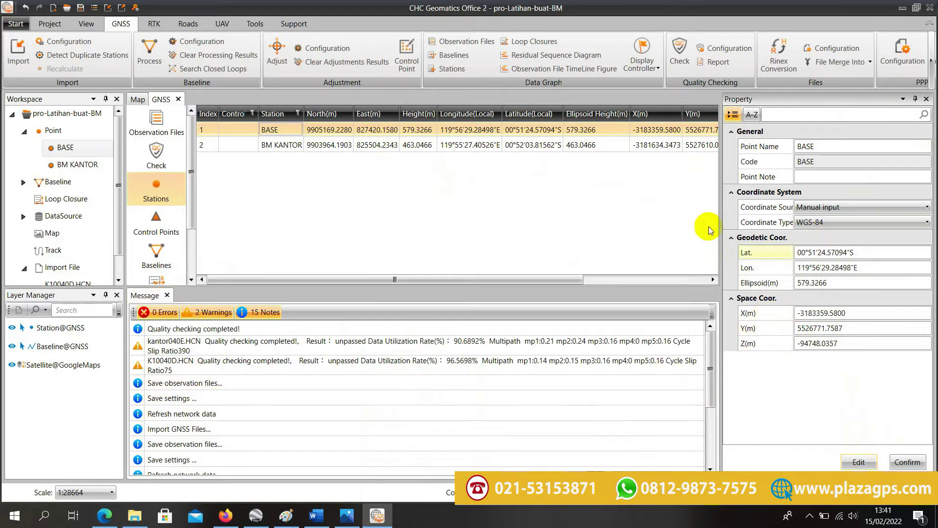
click(109, 521)
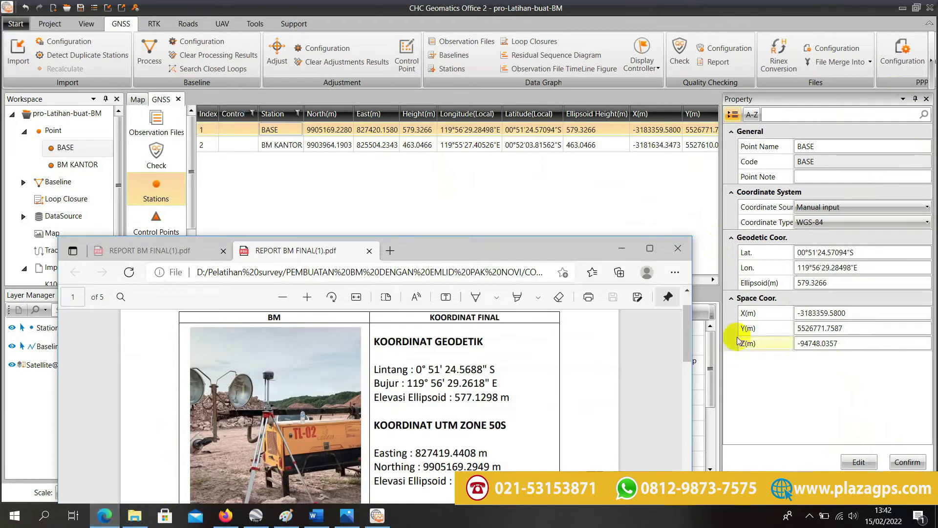
drag(847, 252, 840, 252)
key(BackSpace)
key(BackSpace)
key(BackSpace)
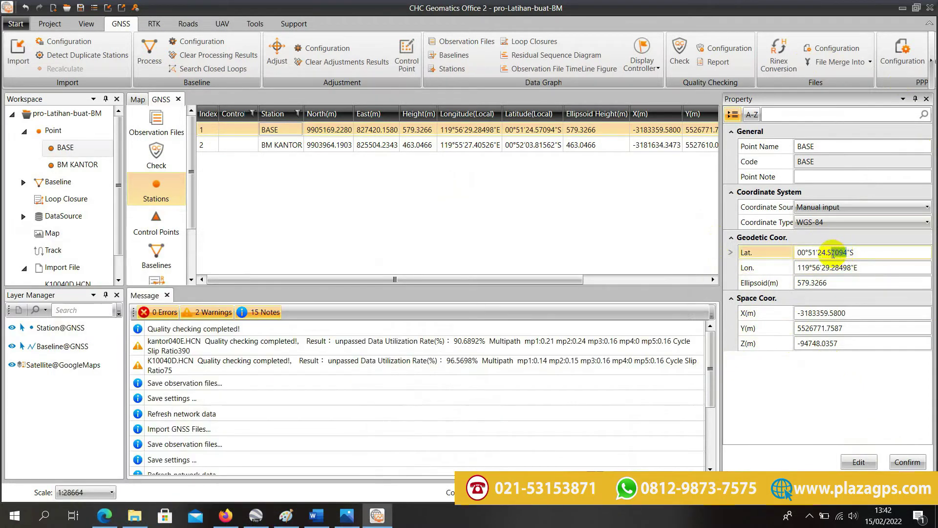
text(688)
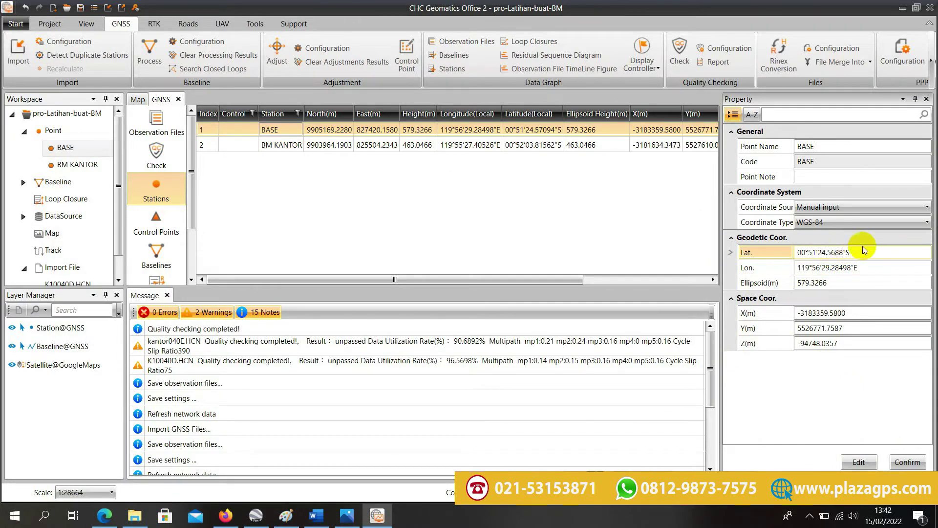
Set the BASE station's longitude to 119°56'29.2618"E, as given in the REPORT BM FINAL(1).pdf geodetic coordinates.
click(855, 266)
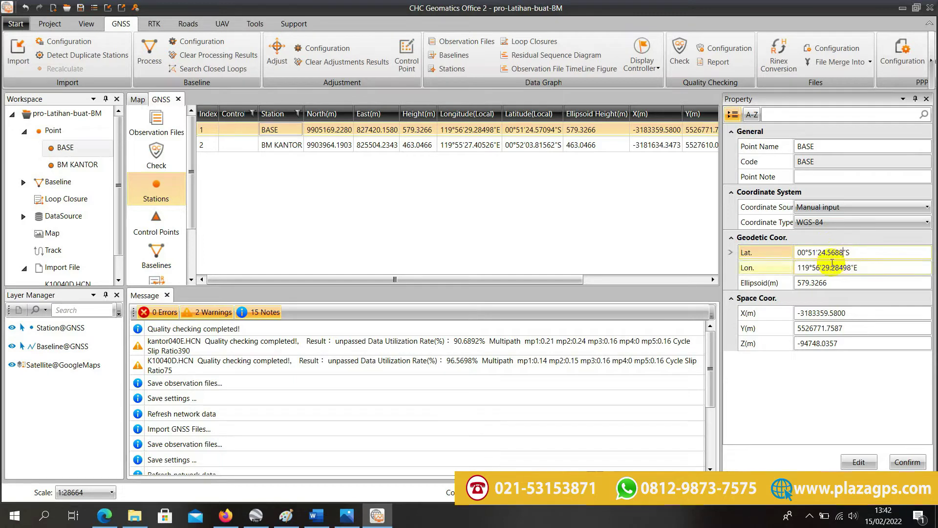
click(103, 522)
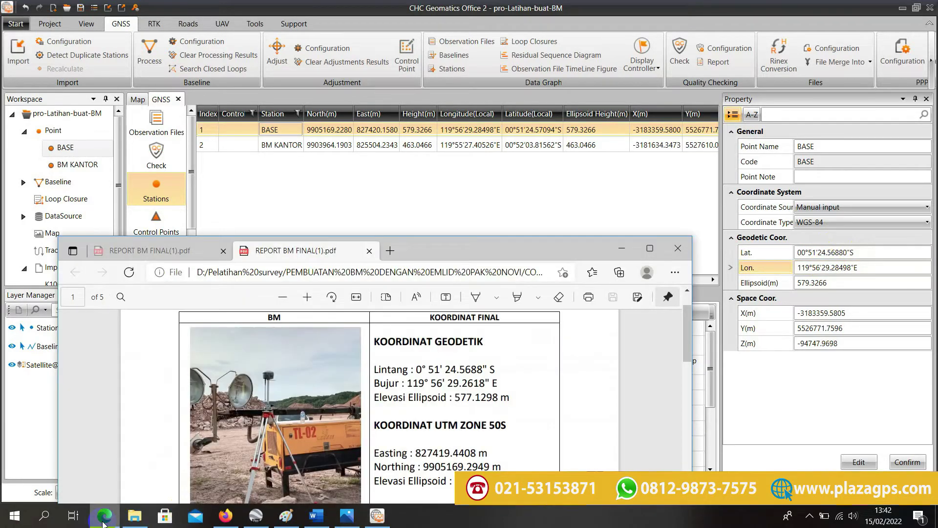
click(104, 522)
click(850, 267)
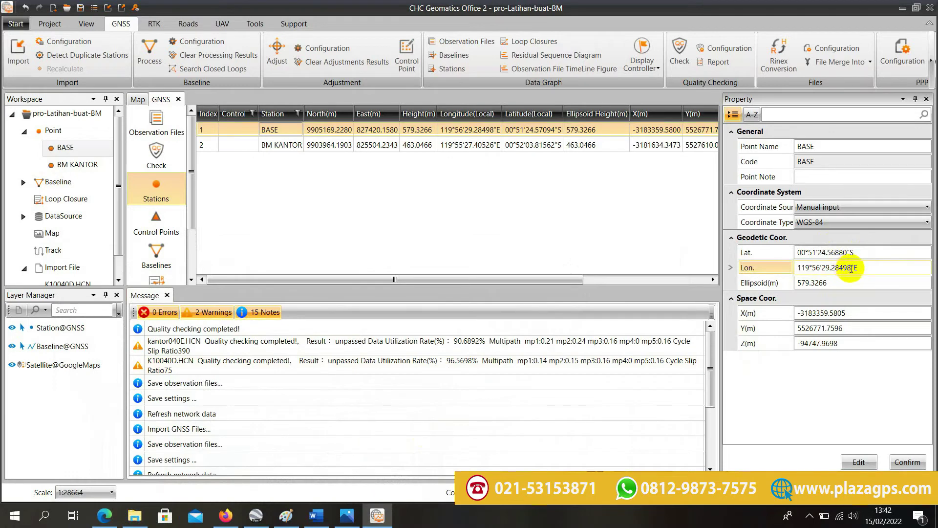
drag(851, 268, 832, 268)
text(61)
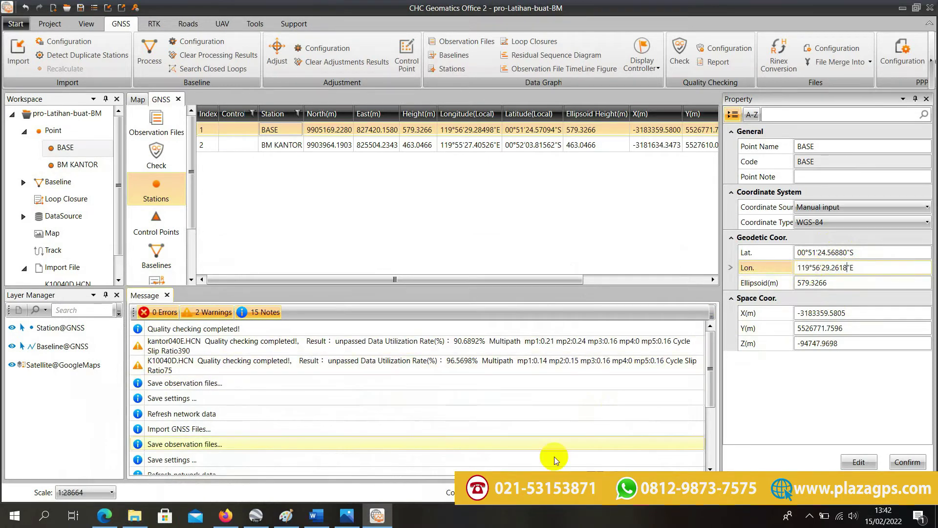
Set the BASE station's ellipsoid height to 577.1298 m from the report and apply the edited coordinates.
click(107, 518)
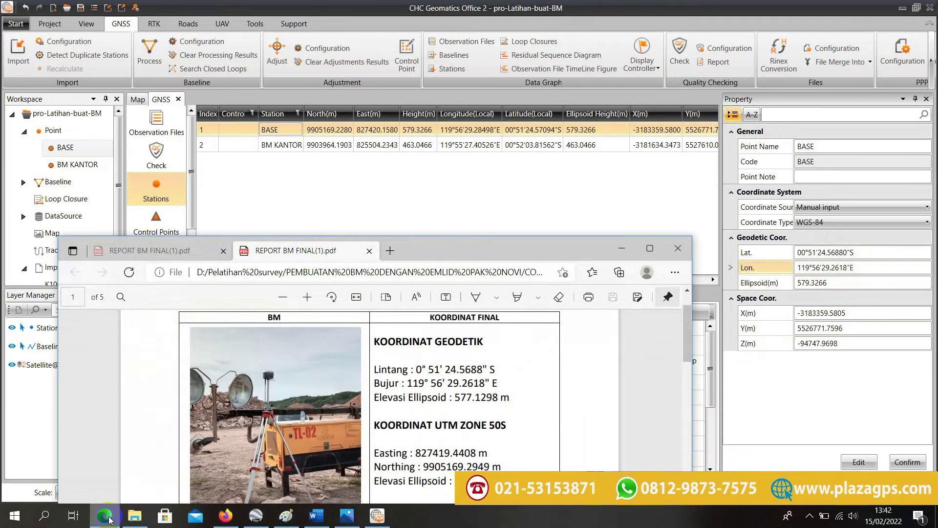
click(107, 518)
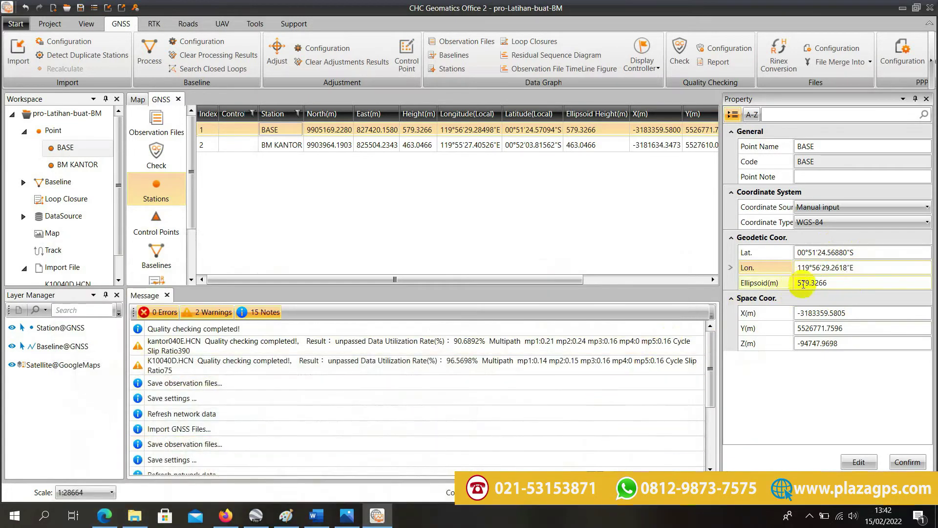
click(752, 275)
text(57)
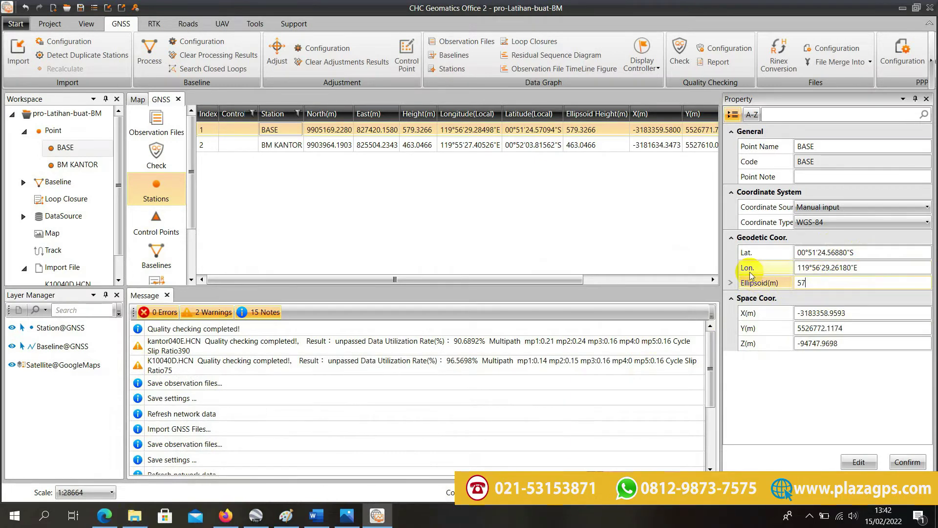
text(7.1298)
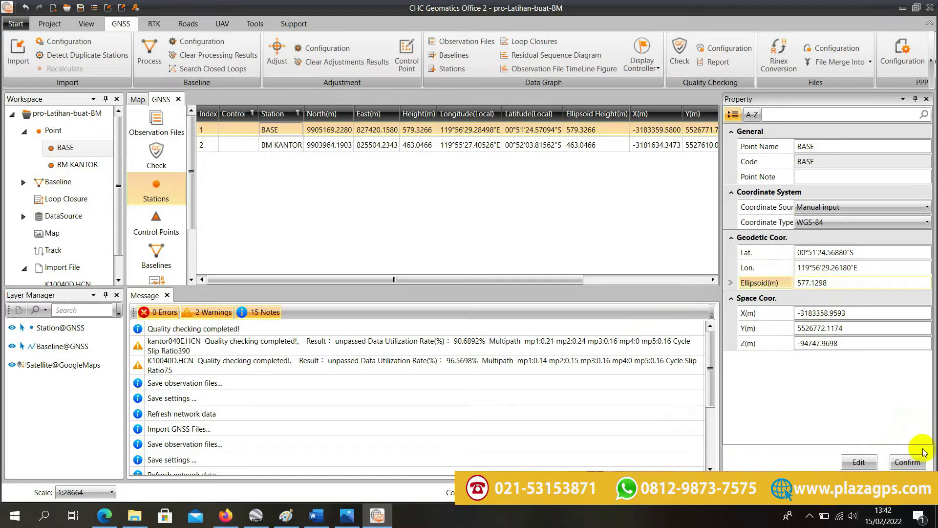
click(905, 463)
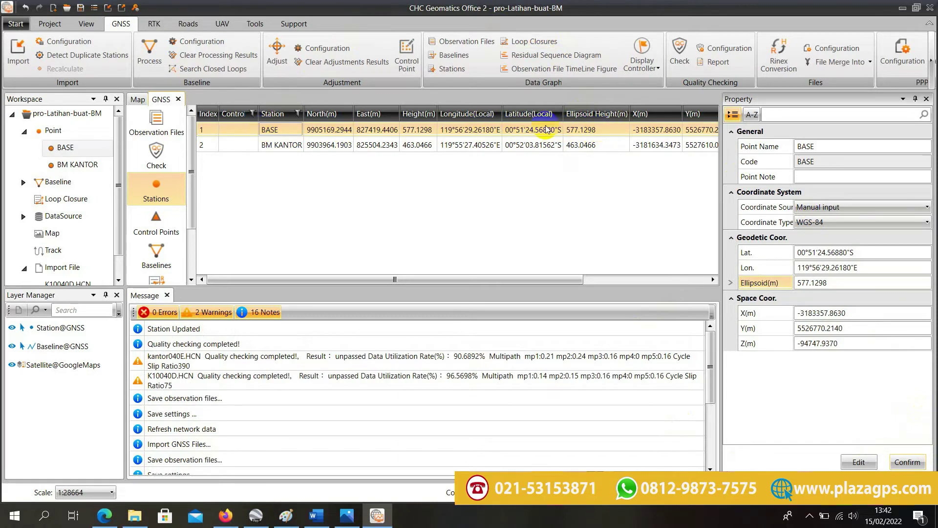
Convert the BASE station to a control point and check its symbol on the satellite map.
right_click(242, 131)
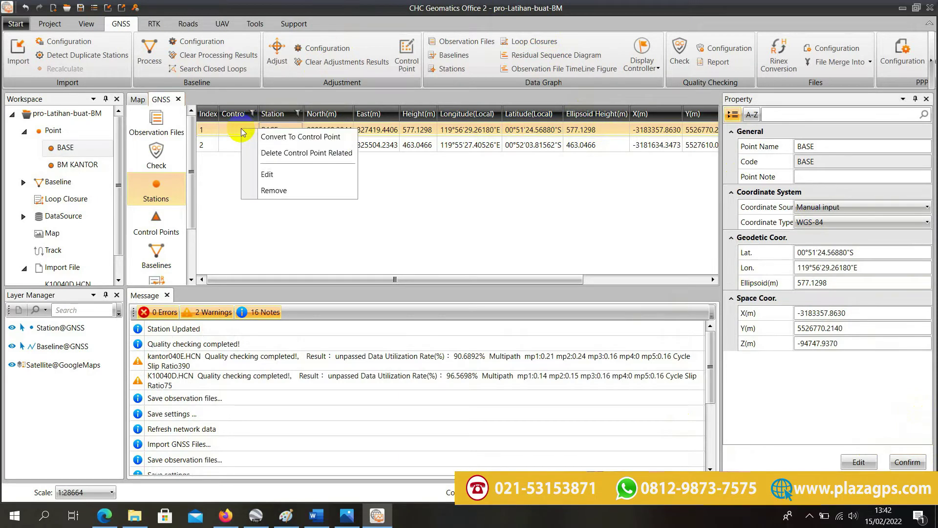
click(292, 137)
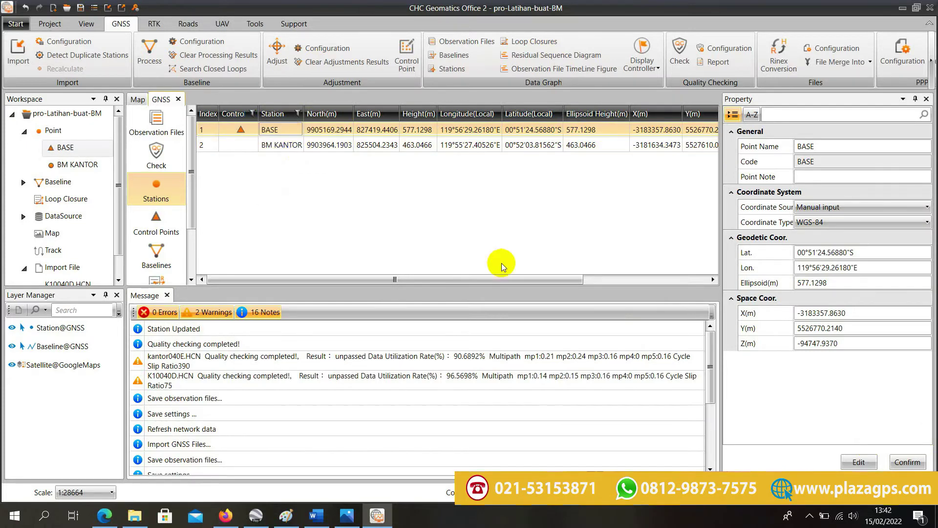
click(138, 100)
scroll(541, 142, up, 5)
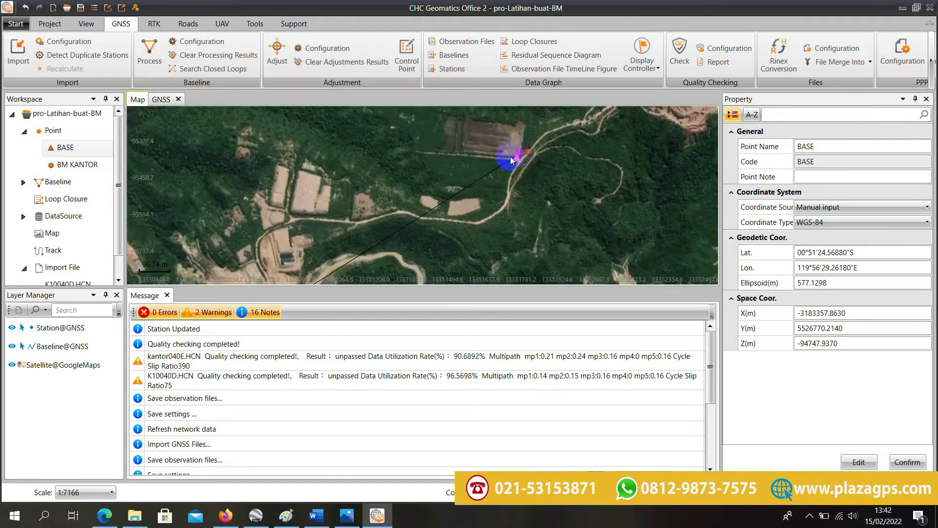
scroll(560, 152, down, 5)
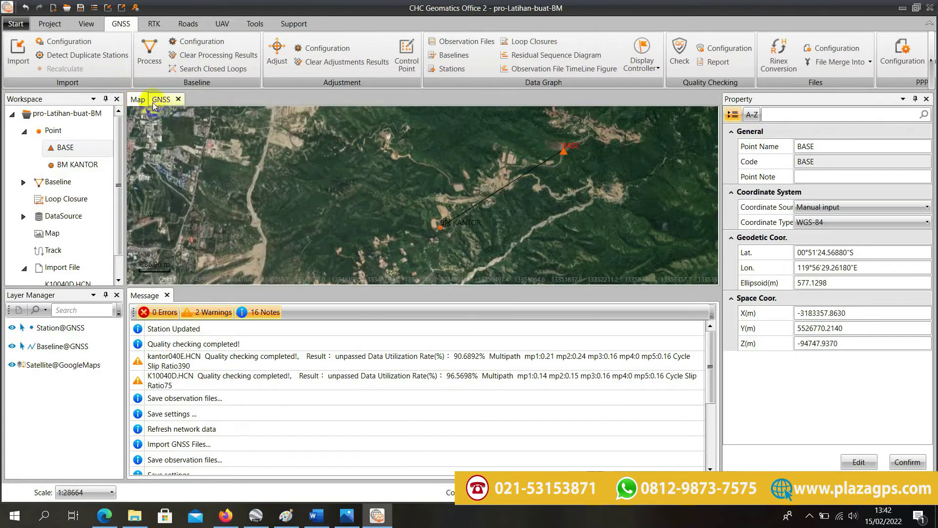
click(161, 99)
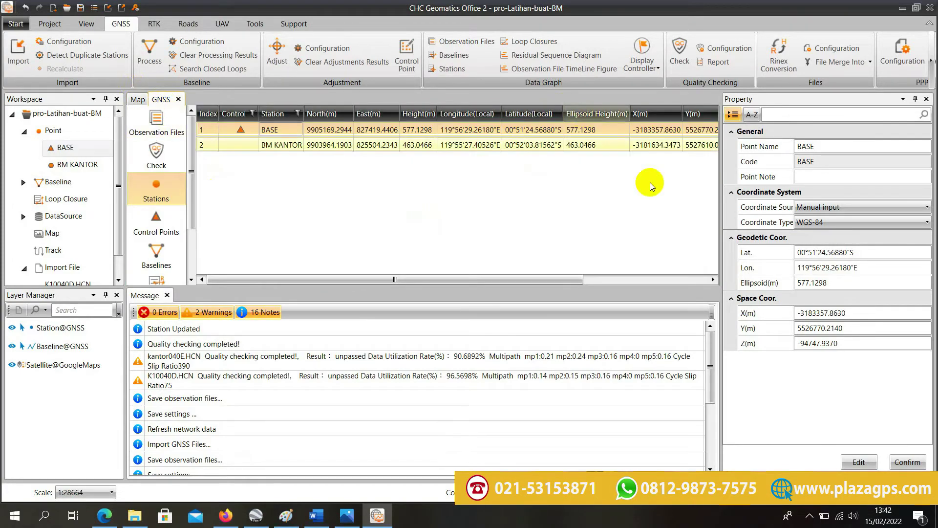
Review the BASE control point's coordinates and constraints, and its position relative to BM KANTOR on the map.
click(156, 227)
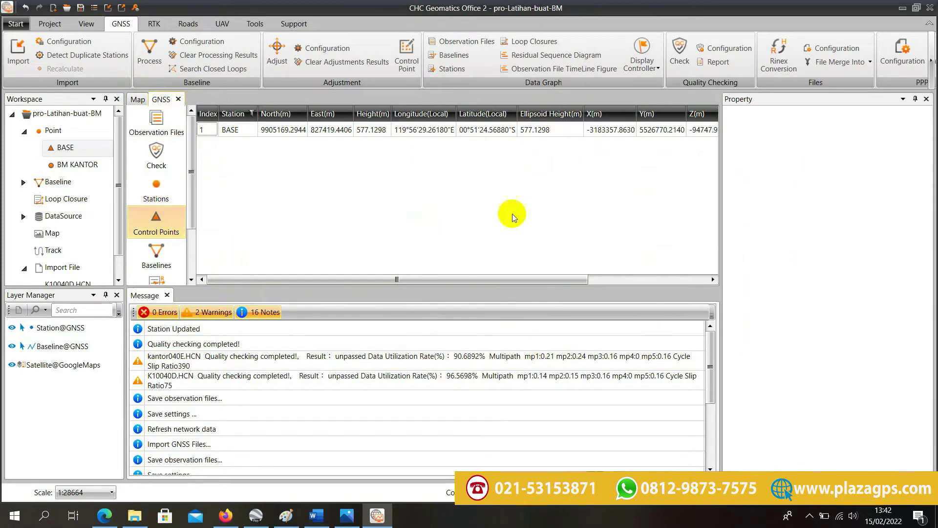
click(366, 130)
right_click(365, 132)
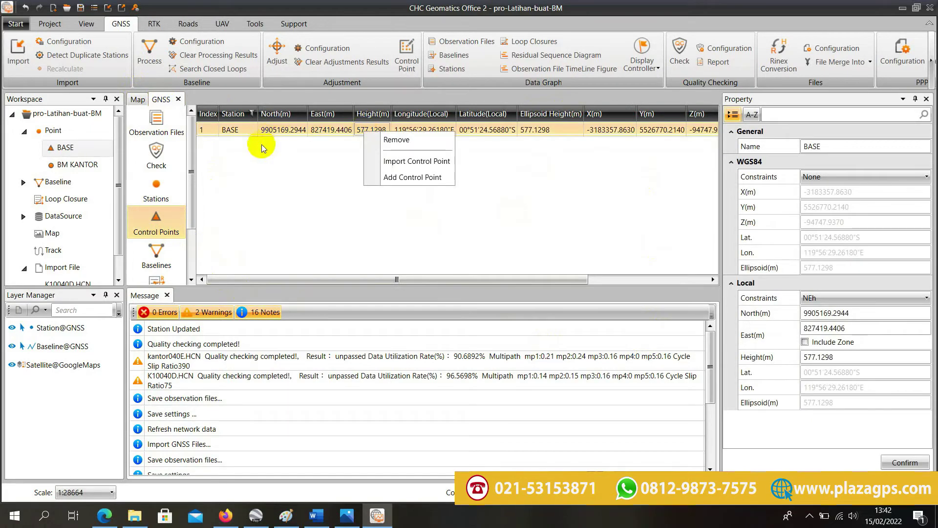
click(277, 162)
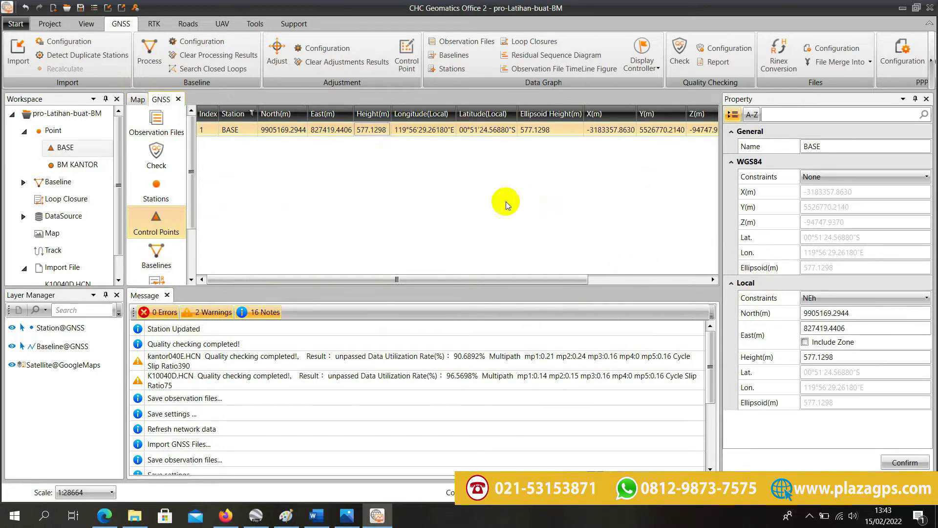
click(137, 99)
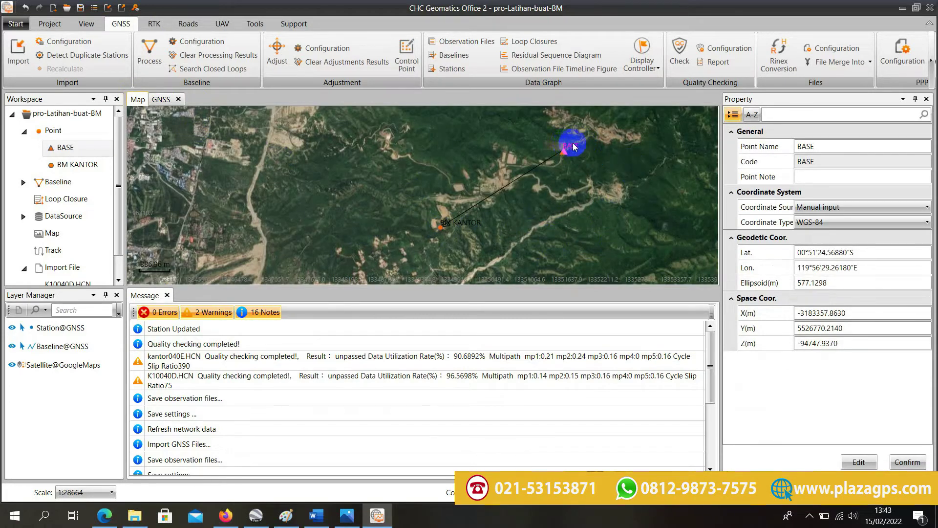
Open the baseline processing parameters and set Observation Value/Best Value to L1+L2+L5, keeping the Advanced automatic processing mode.
click(158, 100)
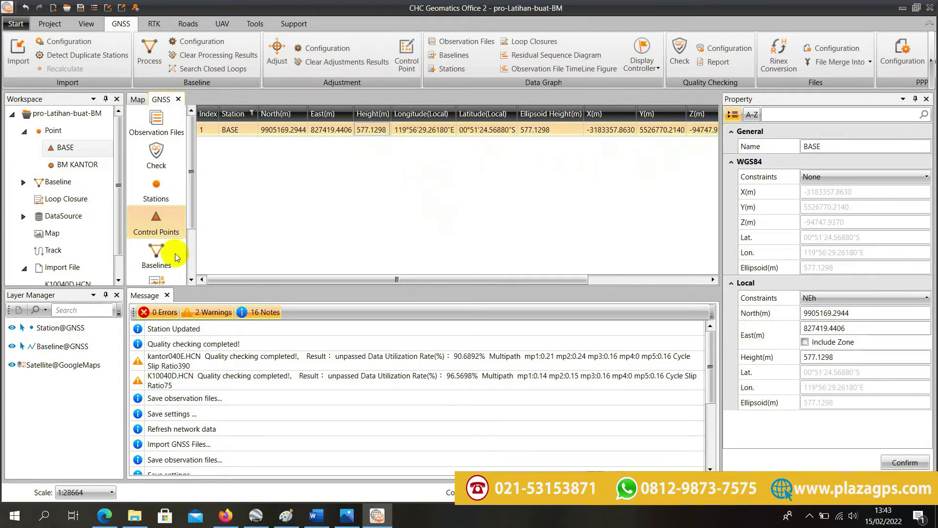
click(157, 252)
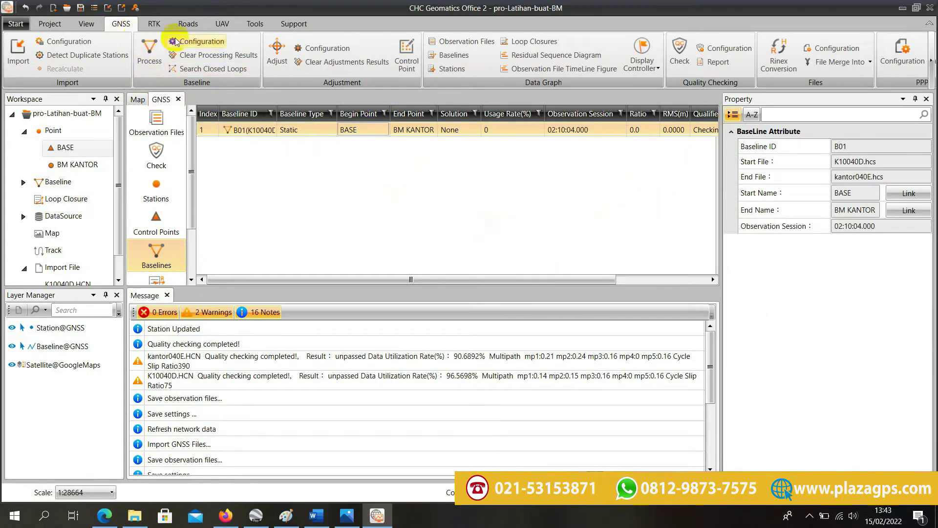
click(201, 42)
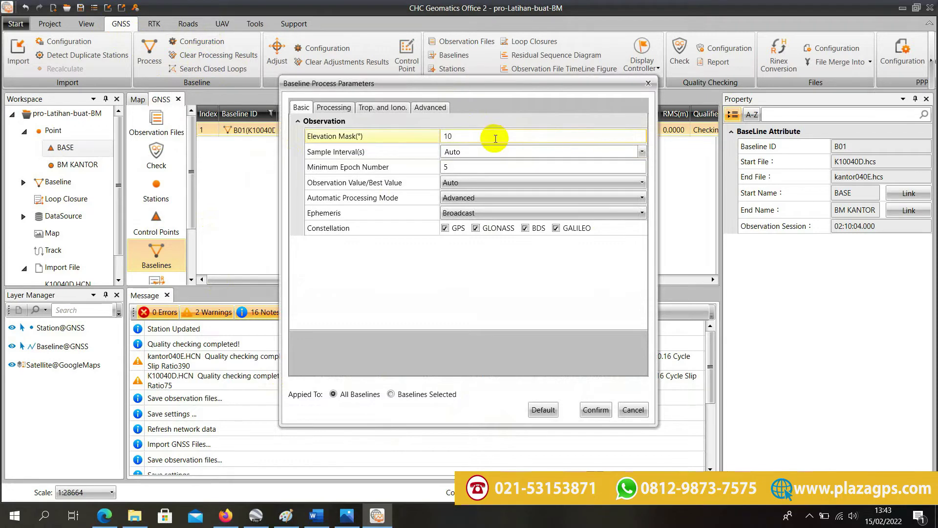
click(643, 156)
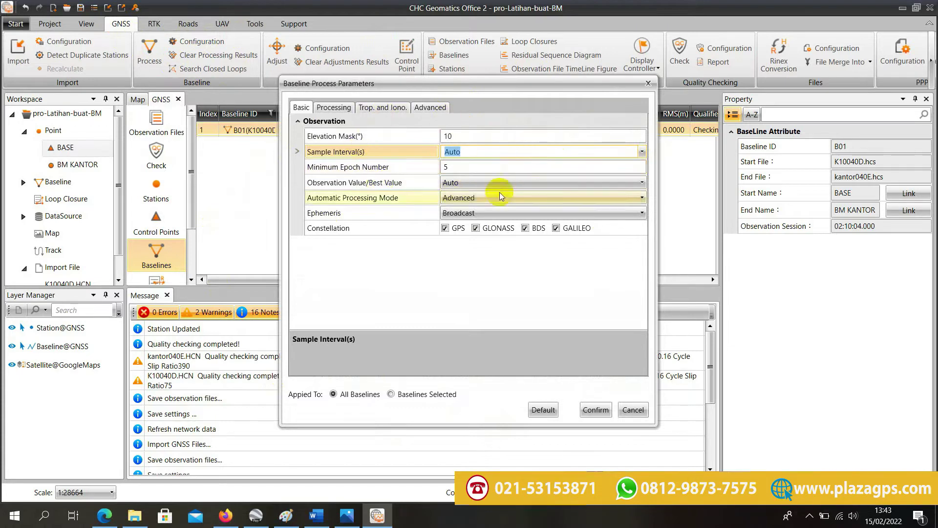
click(507, 182)
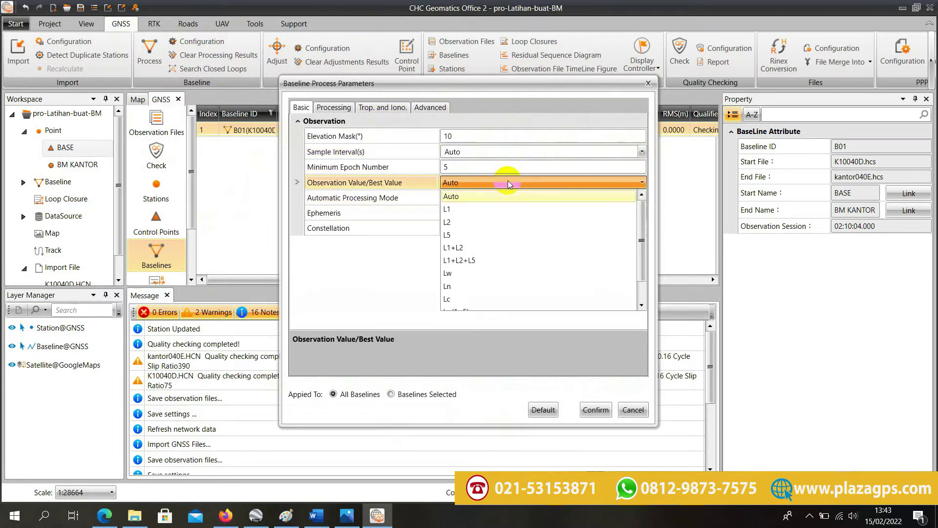
click(471, 259)
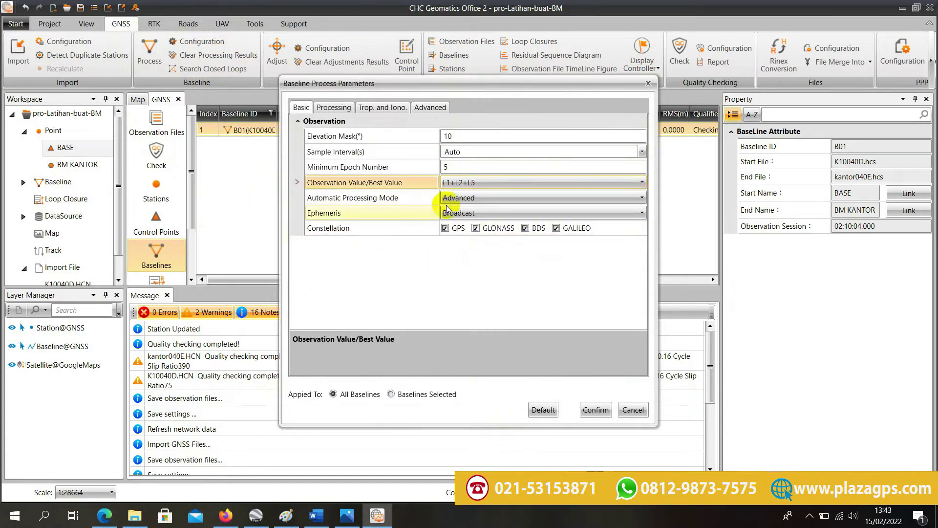
click(474, 197)
click(474, 198)
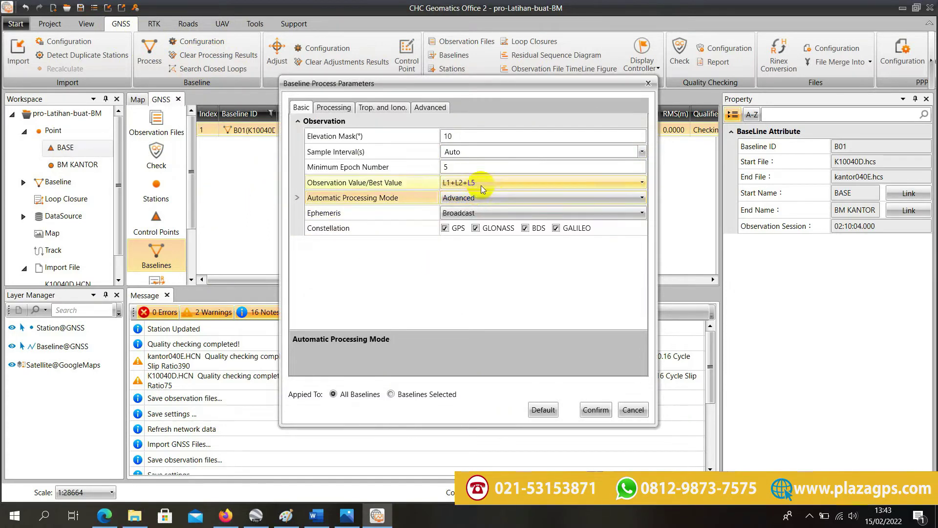
Set the baseline processing mode to Static and apply the parameters to all baselines.
click(334, 107)
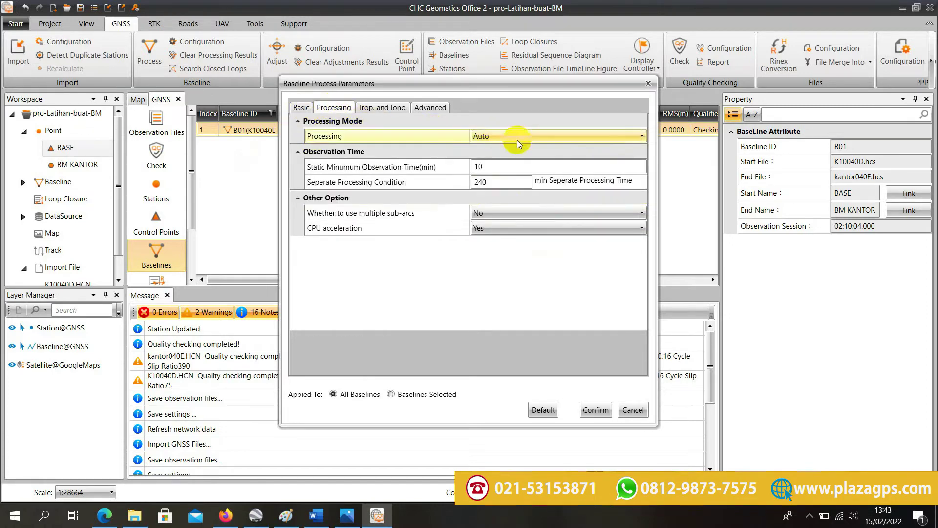
click(554, 137)
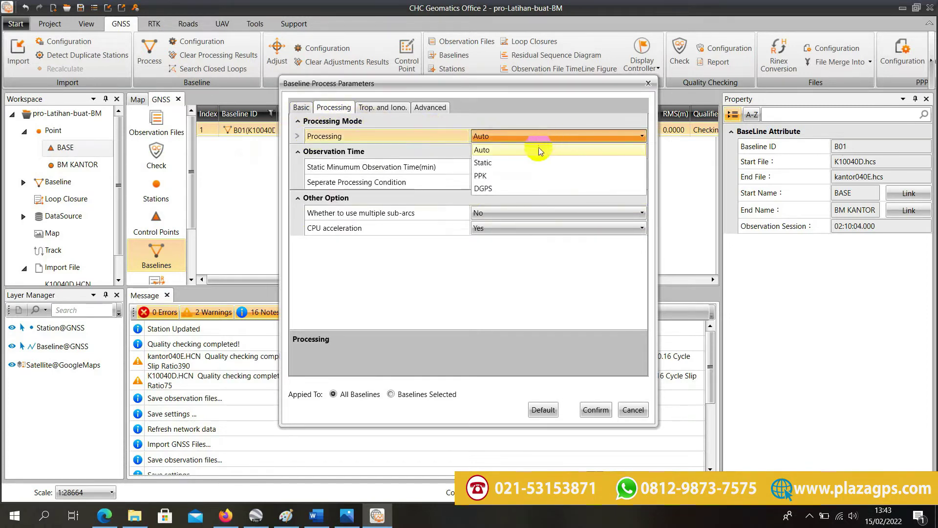
click(519, 162)
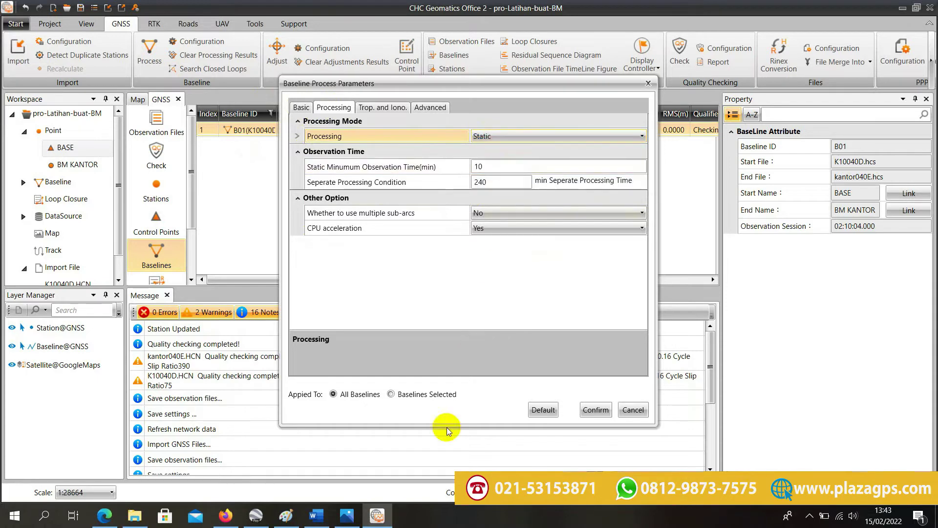
click(595, 411)
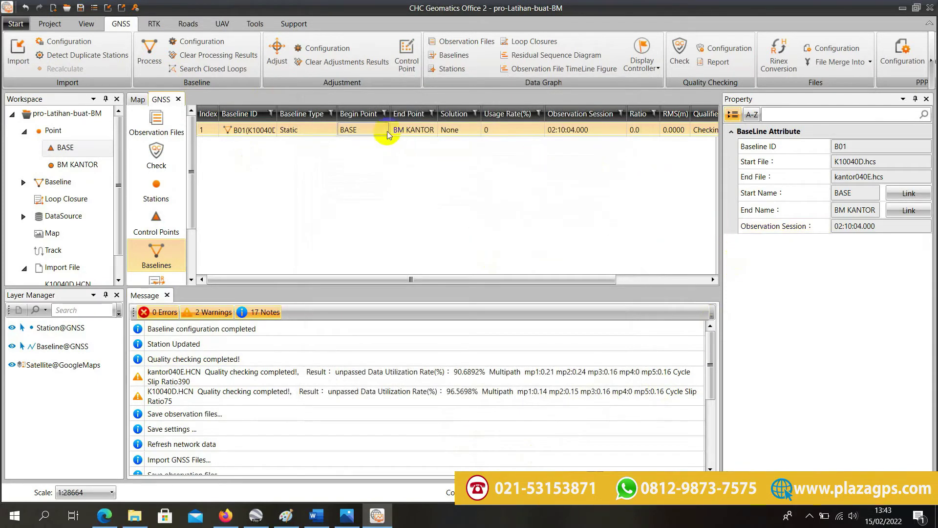
Process the baseline from BASE to BM KANTOR and review its solution quality in the baseline table and on the map.
click(155, 58)
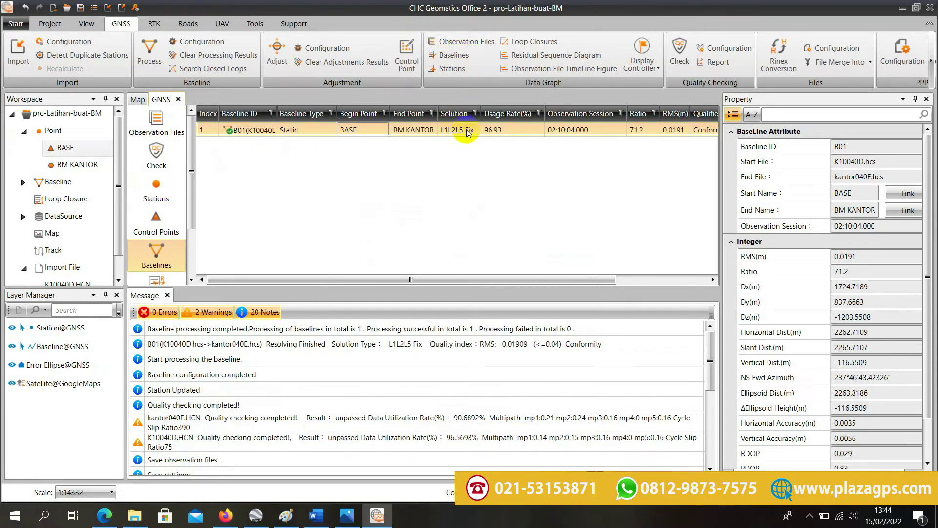
drag(359, 282, 513, 297)
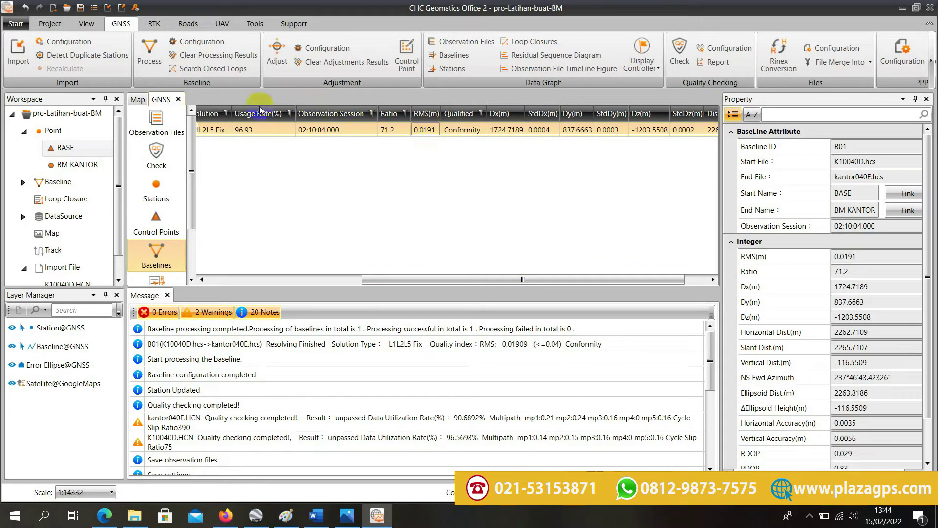
click(137, 100)
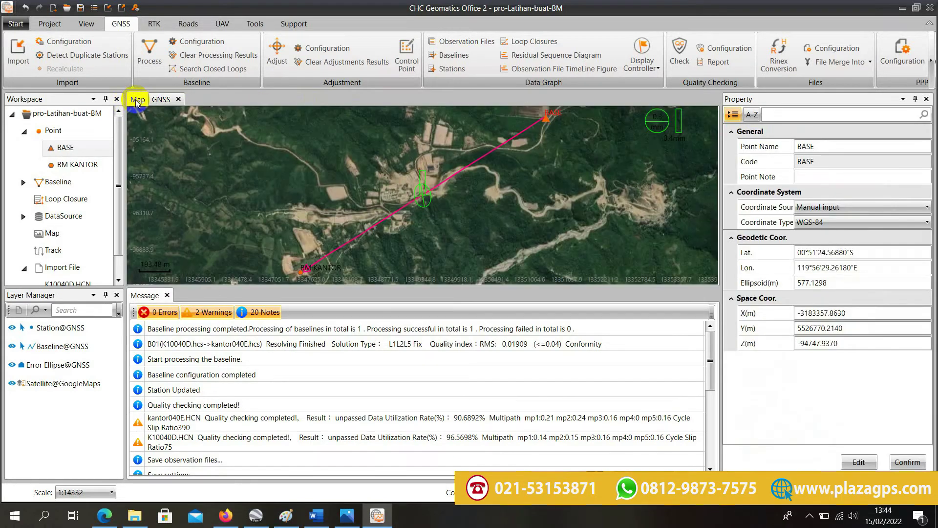
click(450, 195)
scroll(451, 161, up, 2)
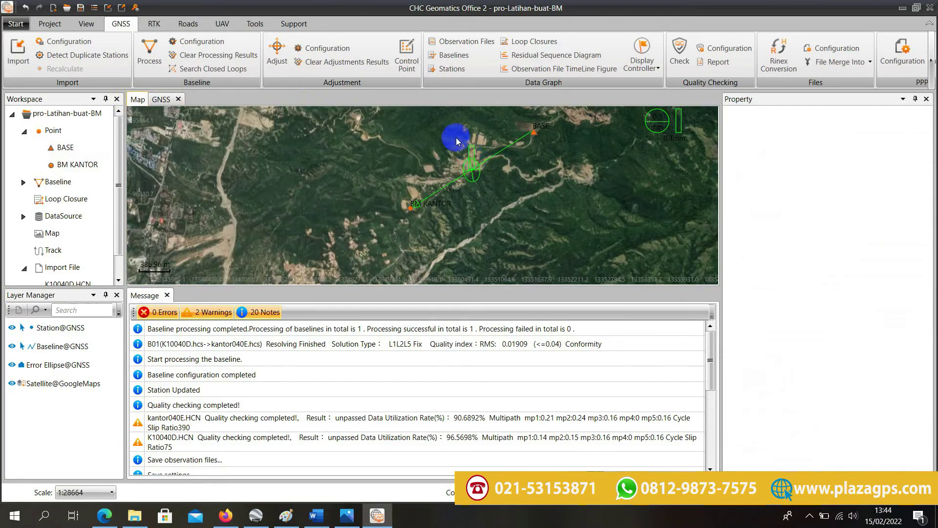
click(161, 99)
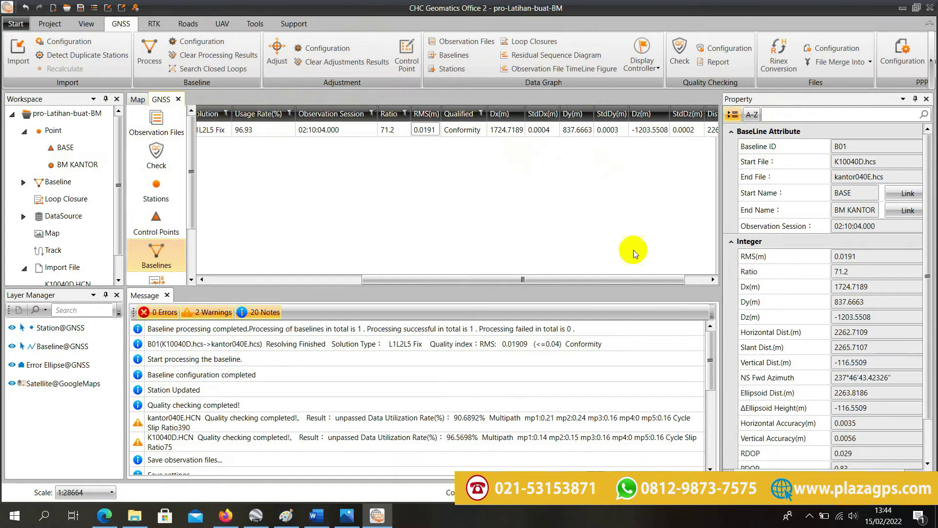
drag(649, 280, 473, 280)
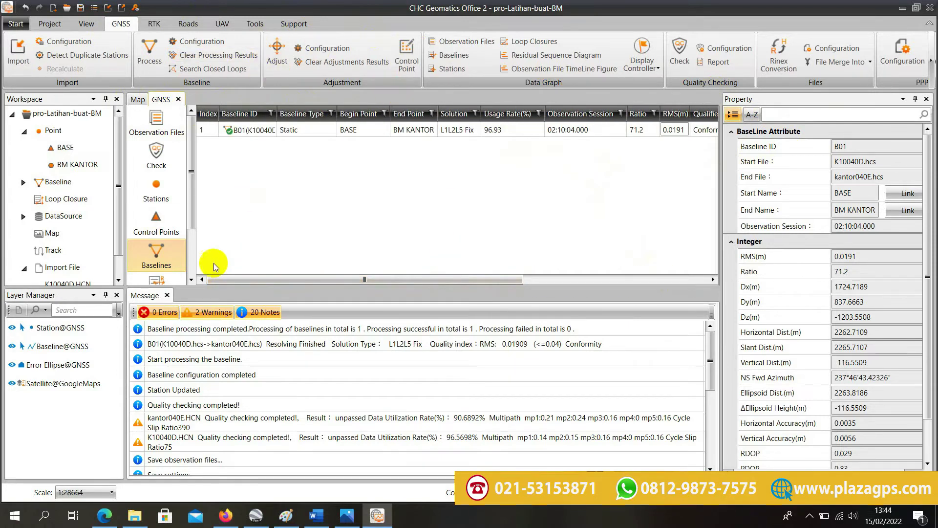
Generate the baseline report for the BASE to BM KANTOR baseline and review it from the summary through the residuals and processing settings.
click(294, 129)
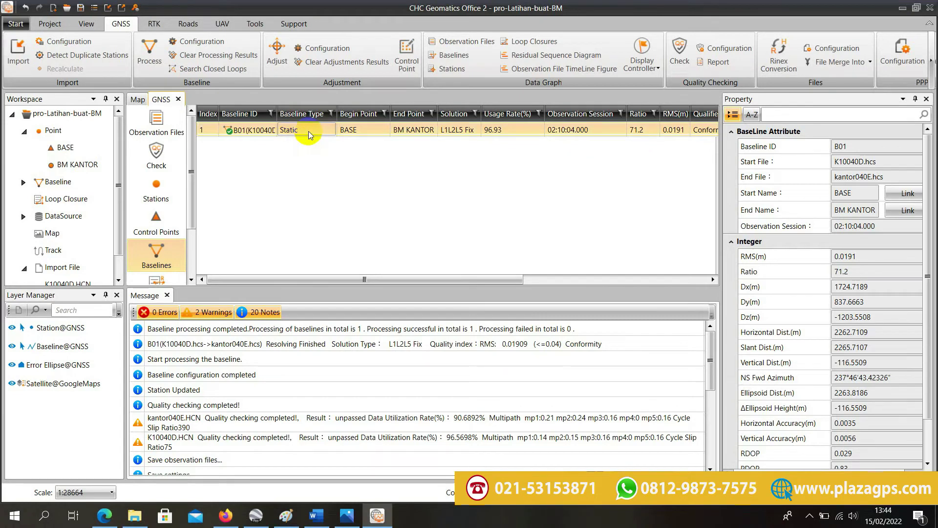
right_click(309, 131)
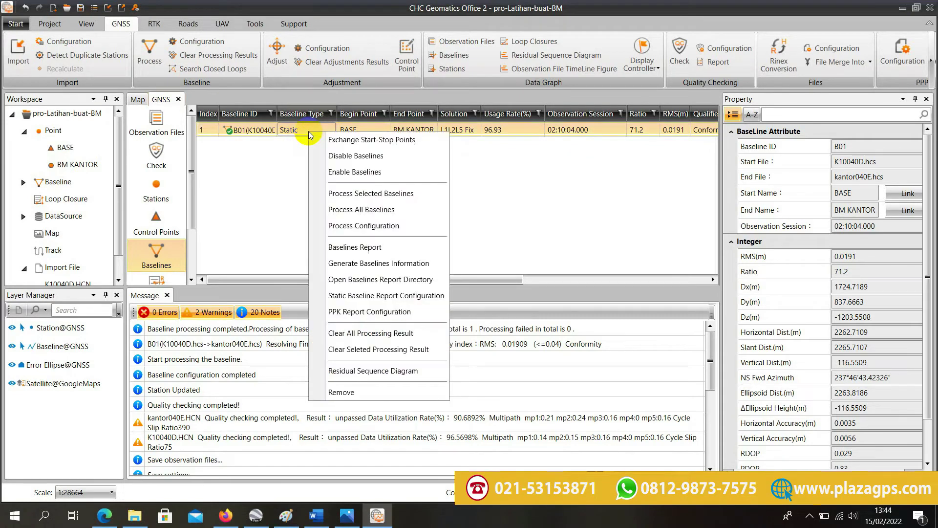
click(371, 248)
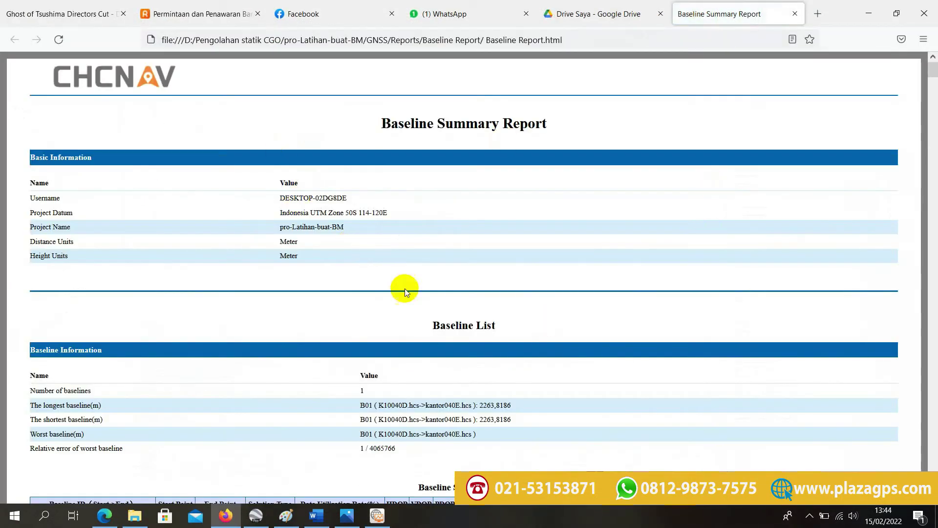
scroll(490, 163, down, 20)
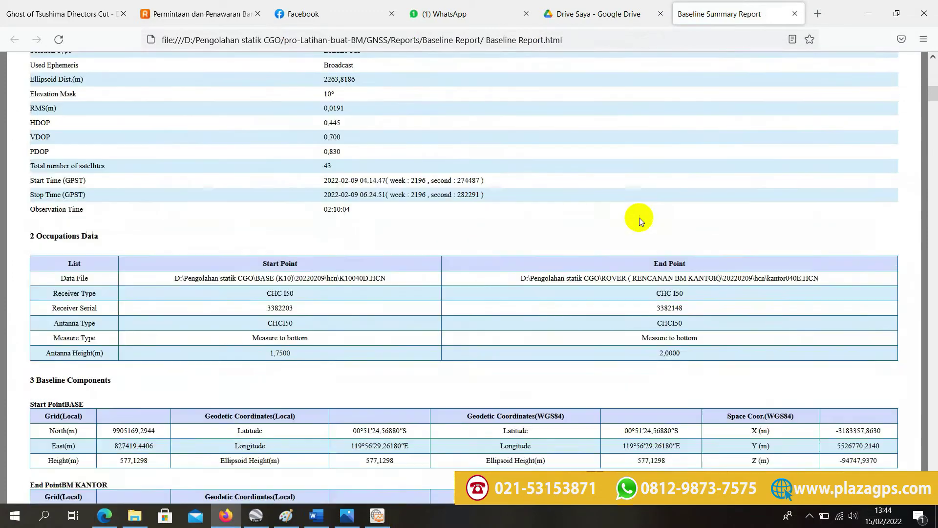
scroll(646, 239, down, 20)
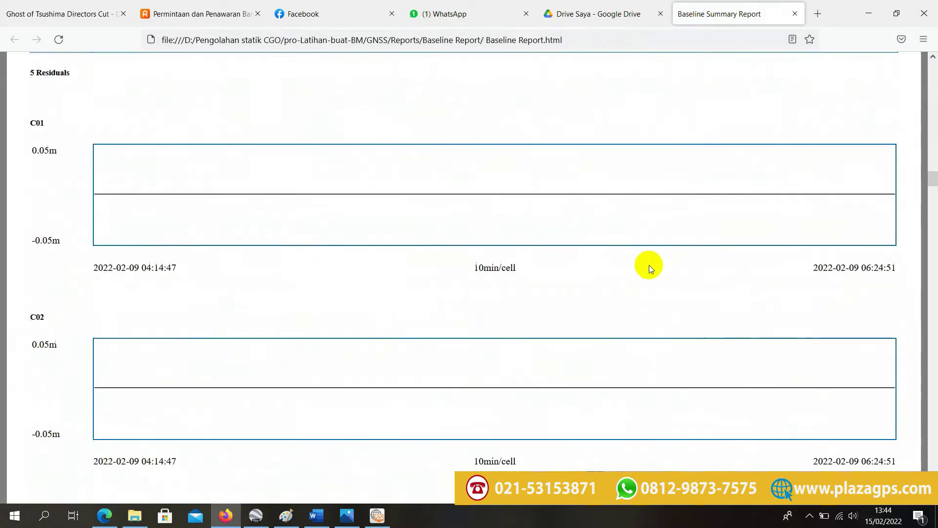
scroll(654, 284, down, 20)
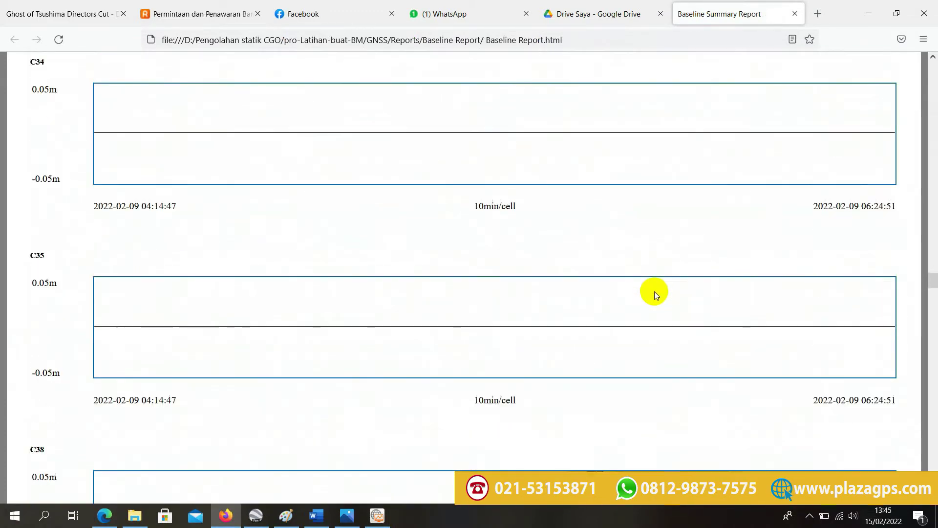
scroll(655, 299, down, 20)
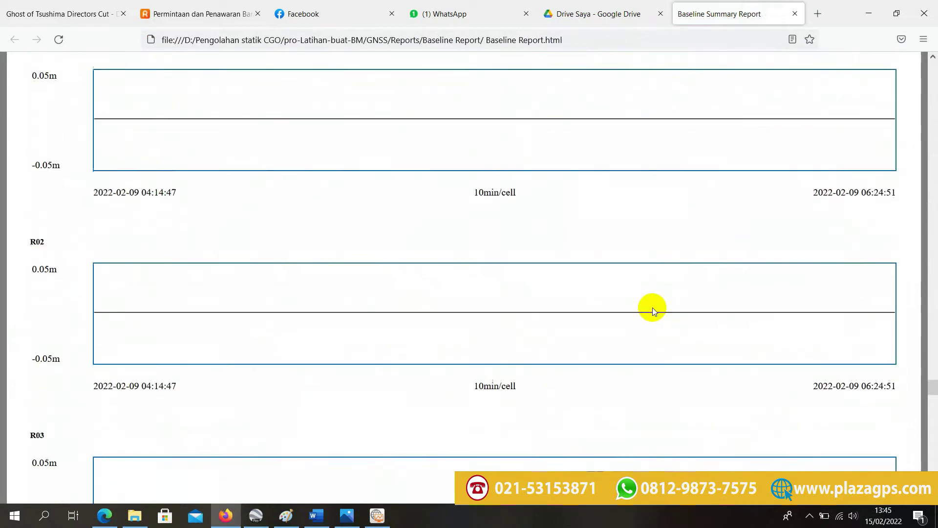
scroll(652, 320, down, 10)
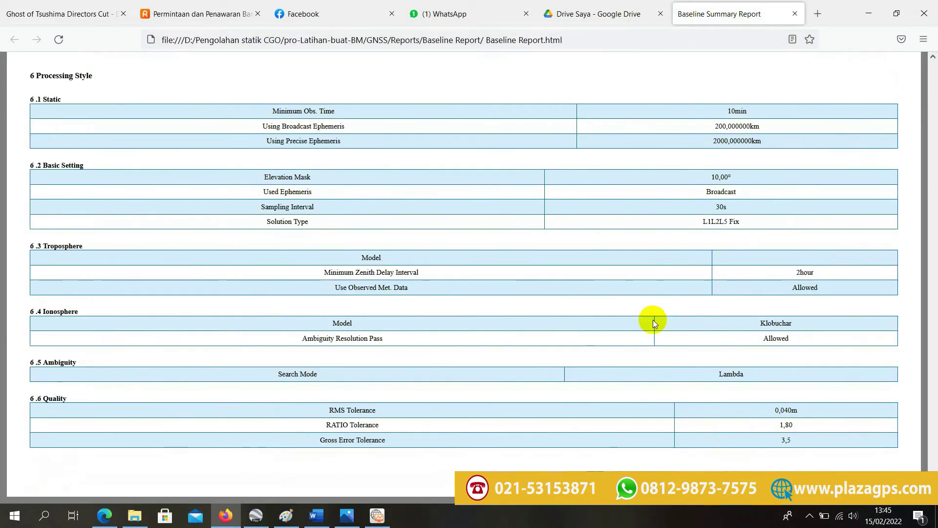
drag(933, 486, 926, 48)
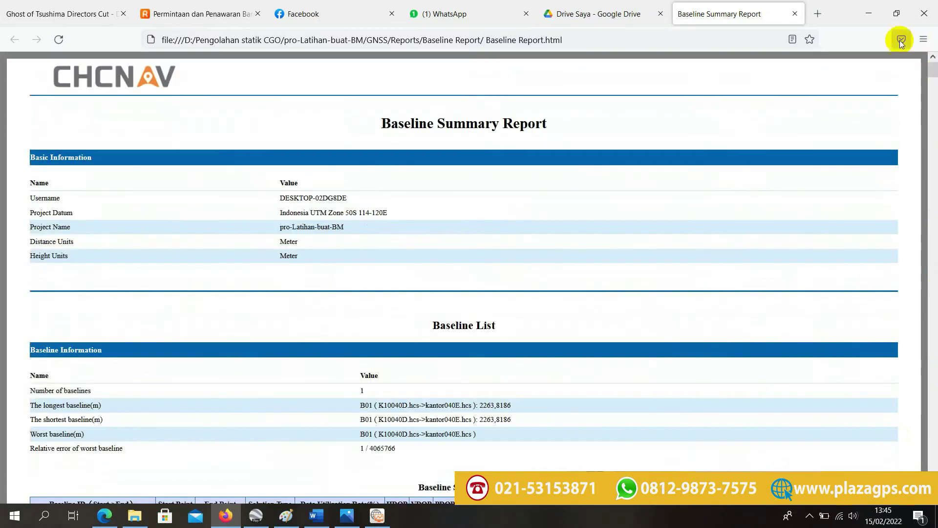
Return to CHC Geomatics Office 2, generate the Station Report, and examine BM KANTOR's WGS84 geographic coordinates and local north, east and elevation.
click(388, 522)
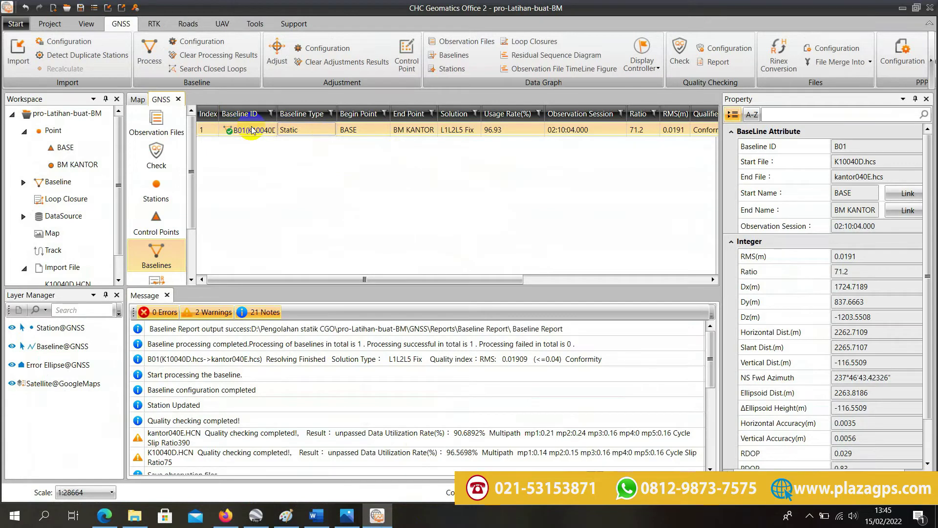
click(932, 60)
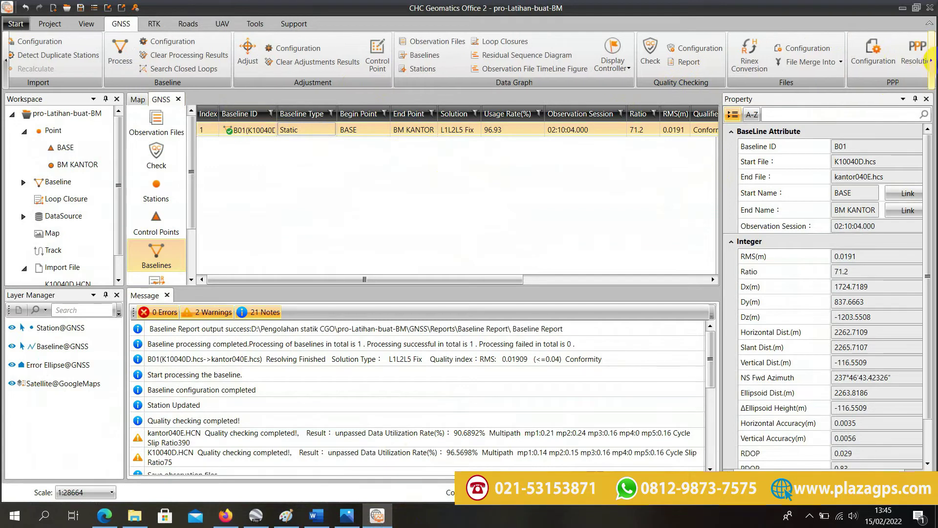
click(933, 62)
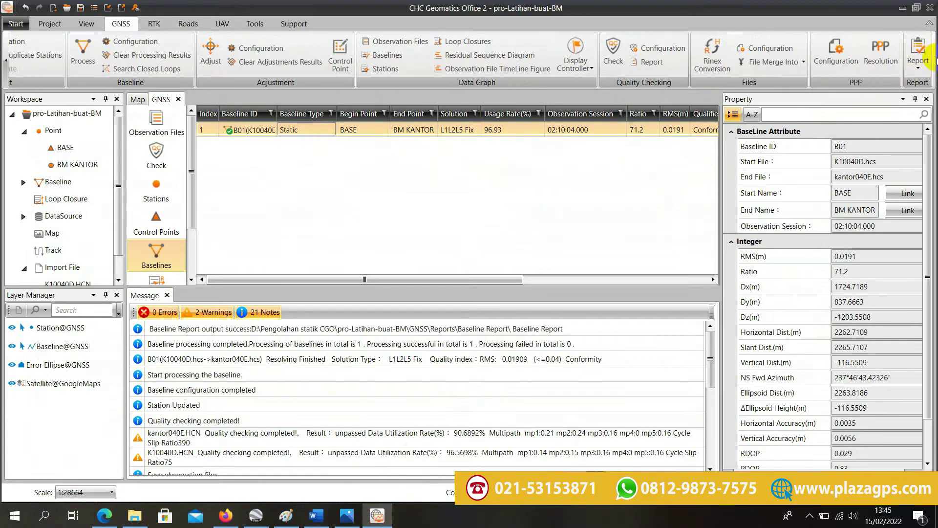
click(919, 70)
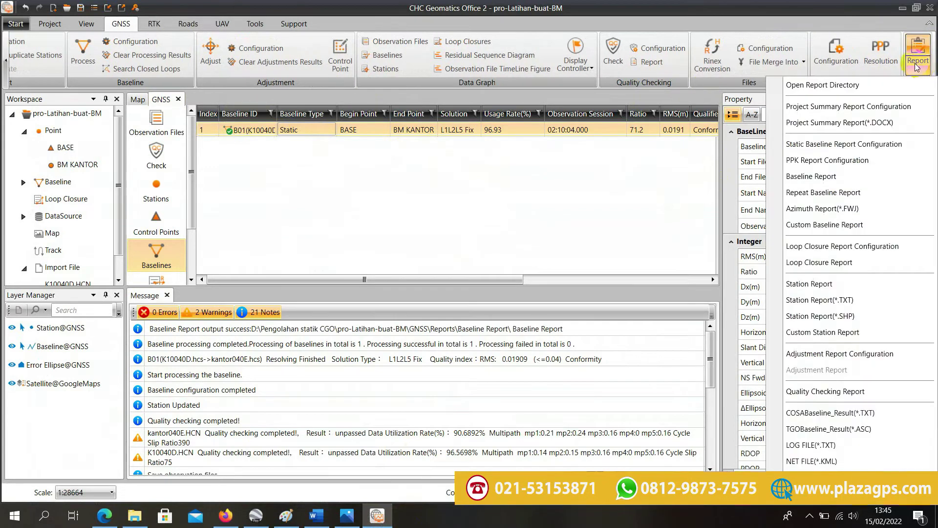
click(832, 285)
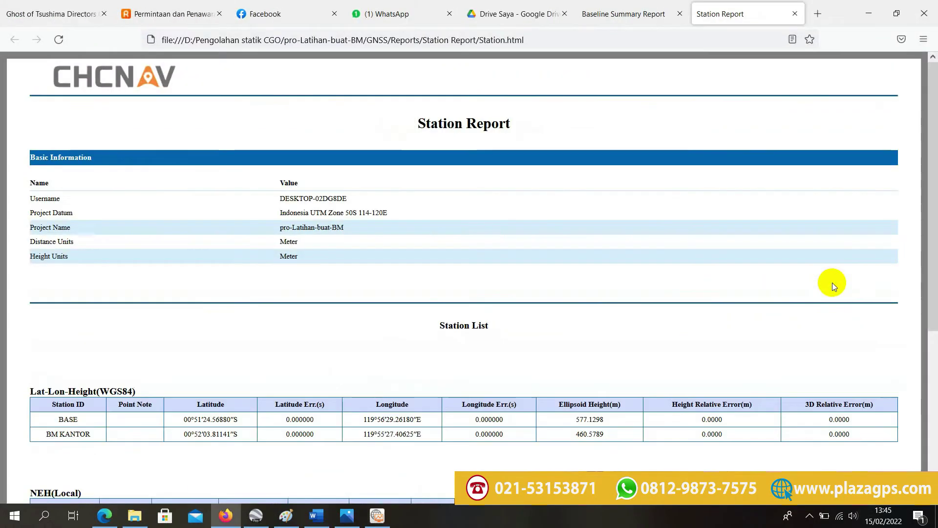
middle_click(629, 150)
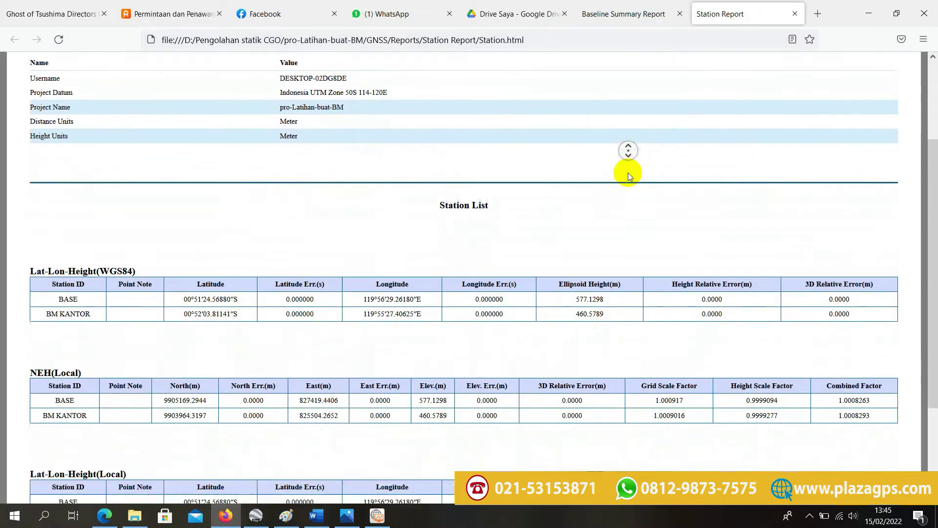
click(628, 172)
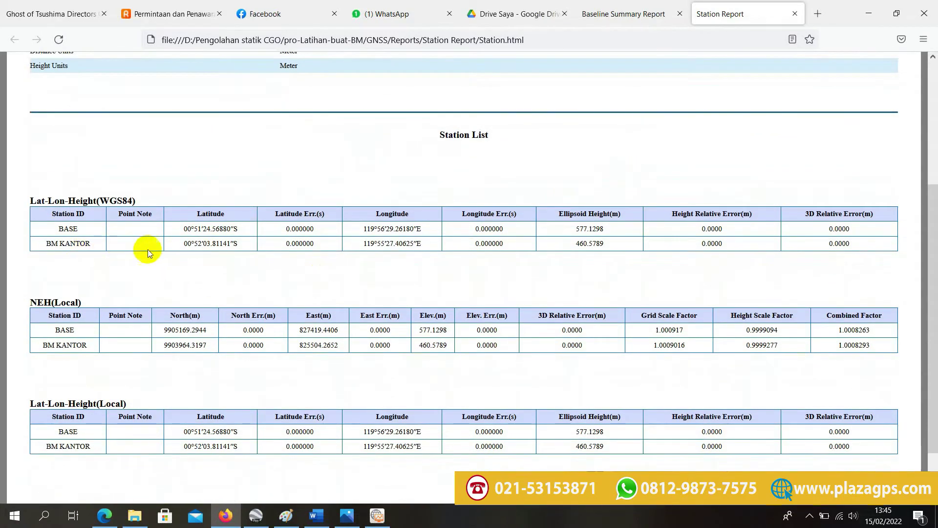
drag(180, 245, 609, 250)
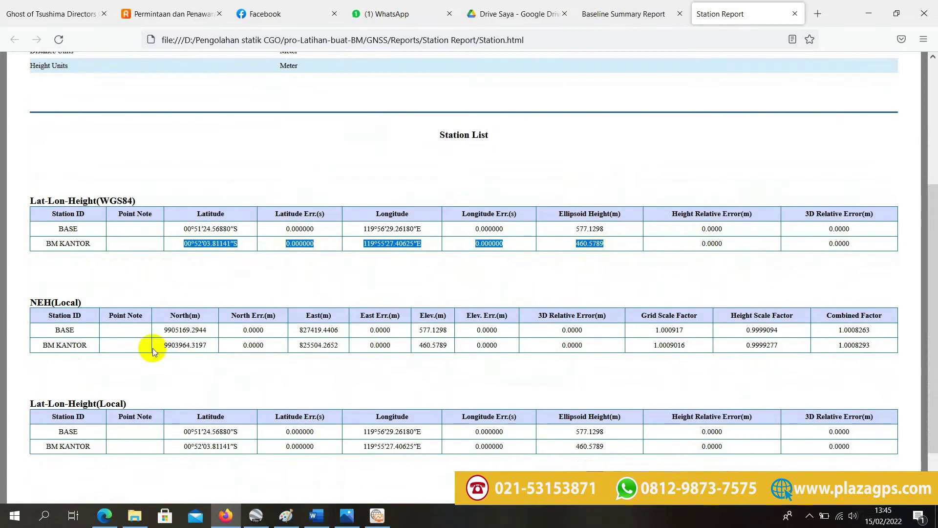
drag(170, 344, 451, 349)
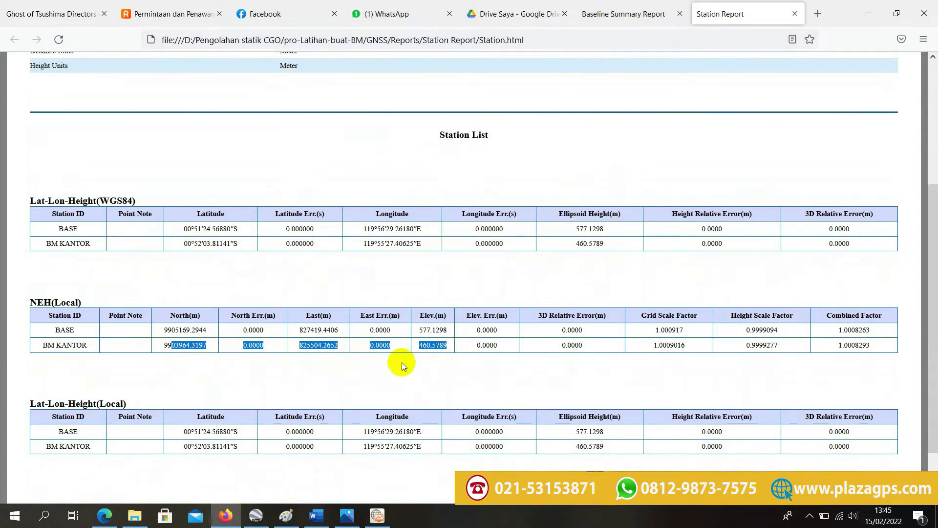
scroll(347, 370, down, 2)
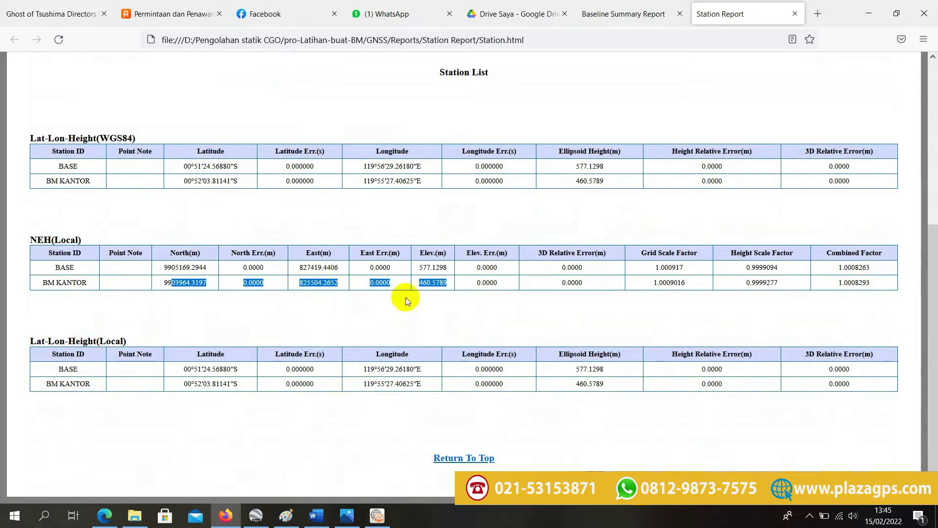
drag(165, 283, 450, 287)
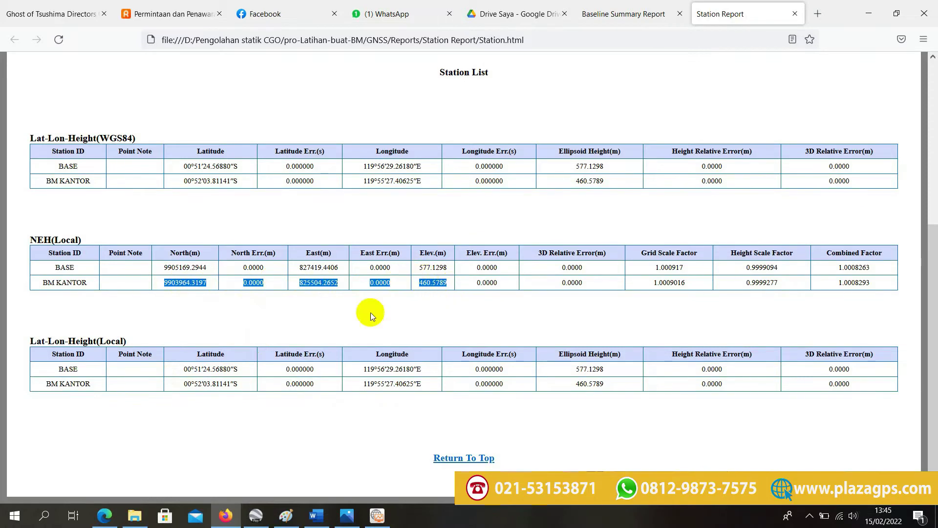
Switch to Word, create a new blank document and enter the title REPORT BM KANTOR.
click(316, 515)
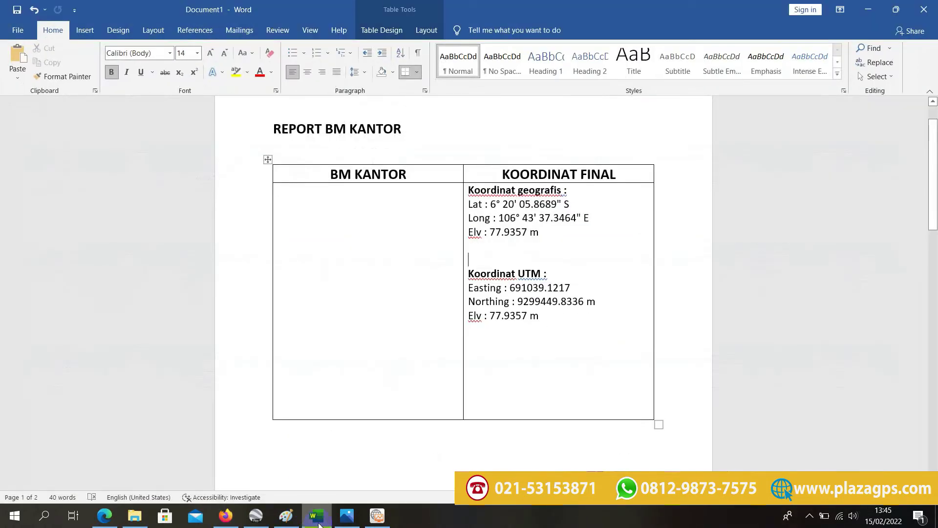
scroll(418, 247, up, 1)
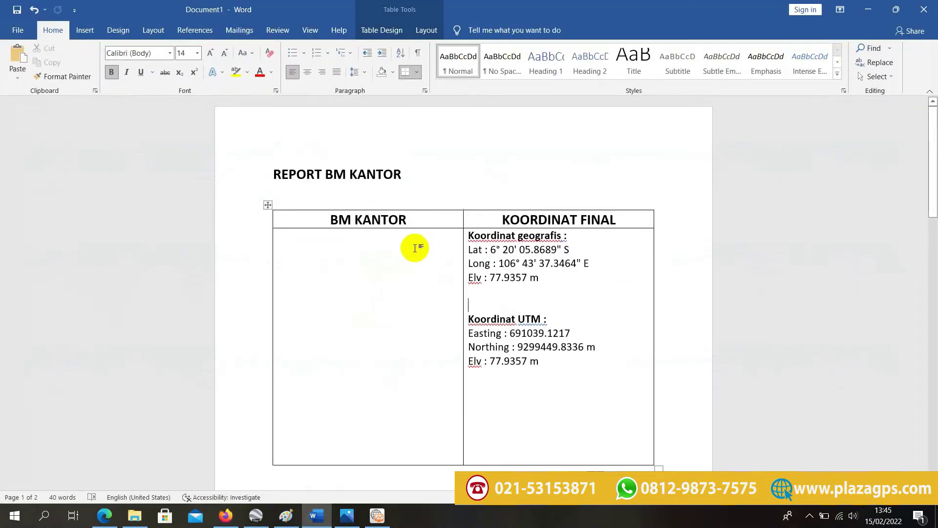
key(ctrl+n)
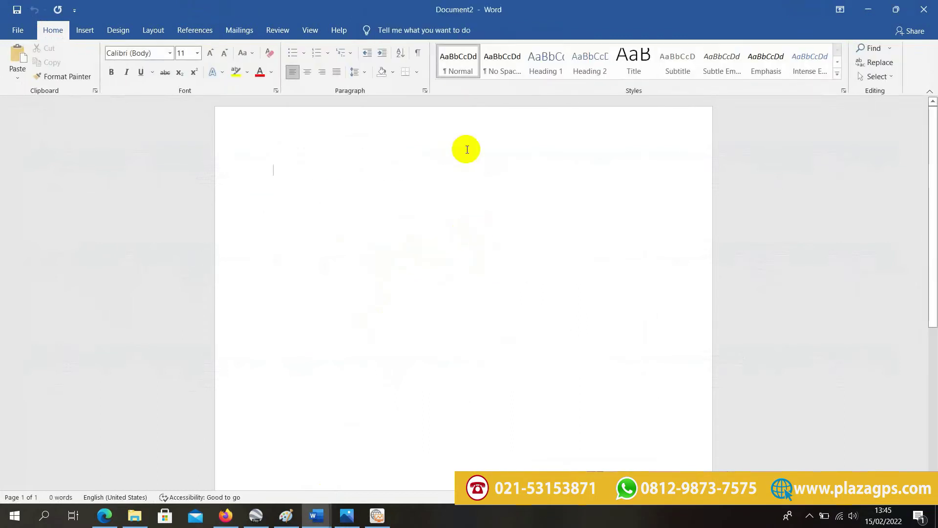
text(RE)
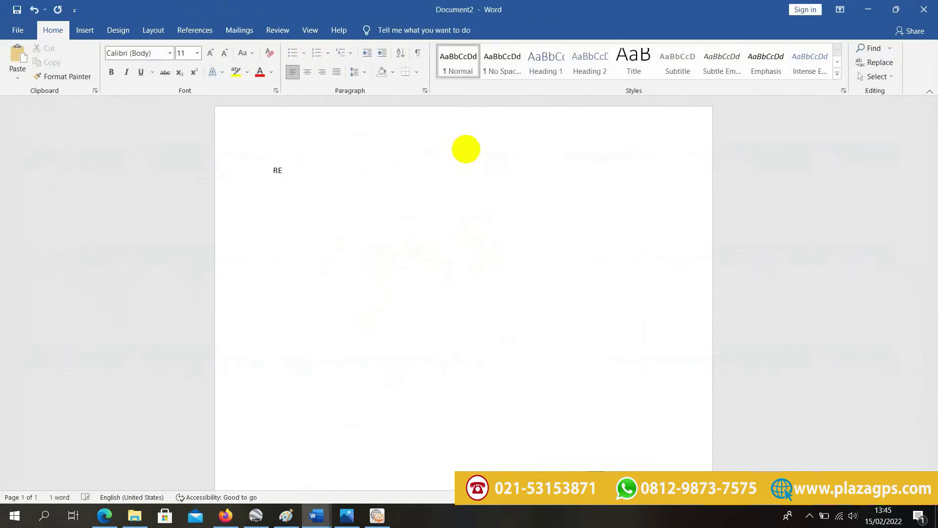
text(PORT BM KANTOR)
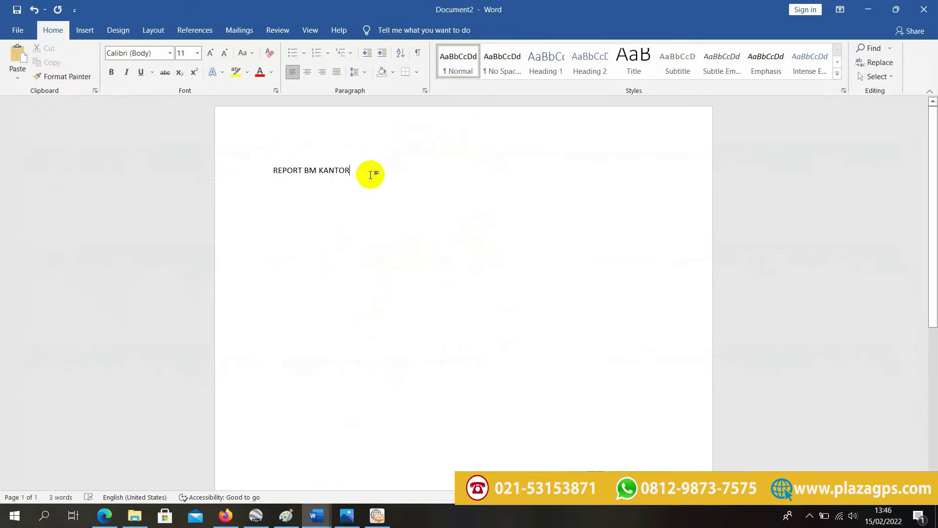
Make the REPORT BM KANTOR title bold and enlarge its font size to 17.
drag(370, 174, 280, 176)
key(ctrl+b)
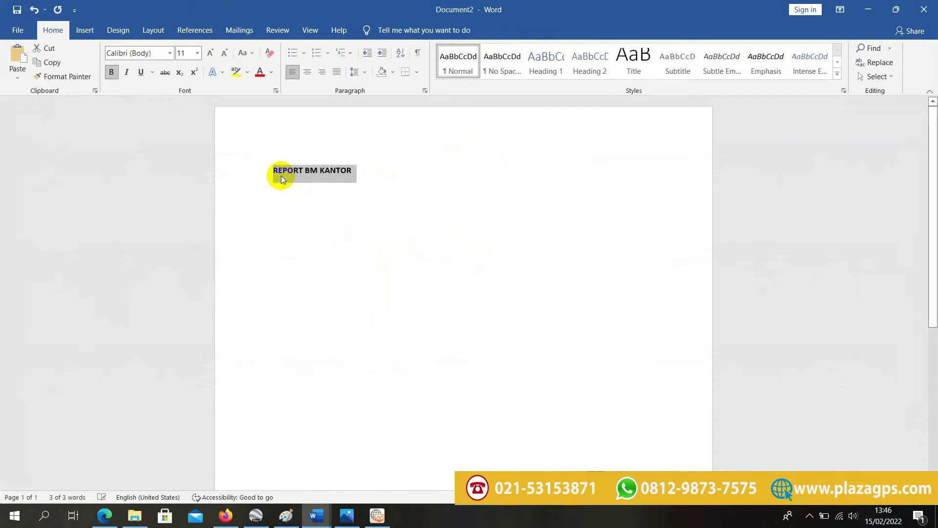
key(ctrl+shift+period)
key(ctrl+shift+period)
key(ctrl+shift+period)
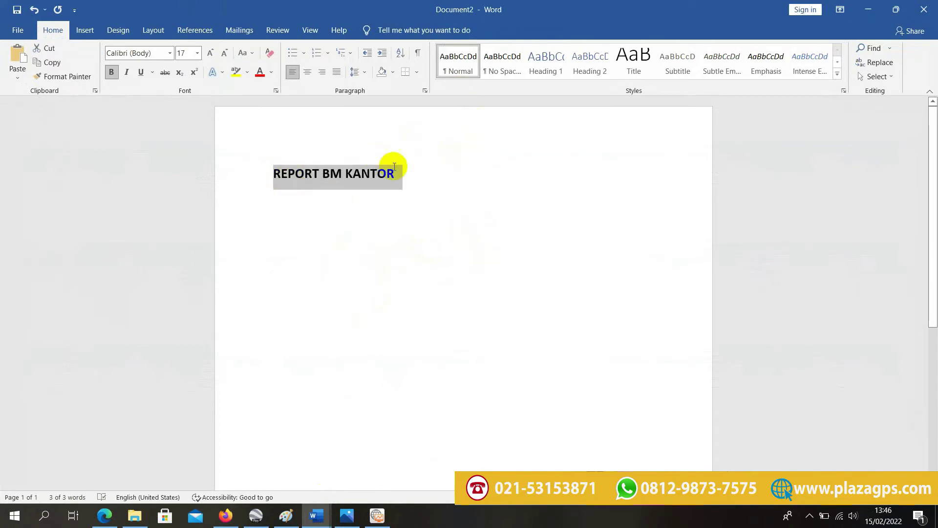
Insert a table with two columns and two rows on a new line below the title.
click(423, 173)
key(Return)
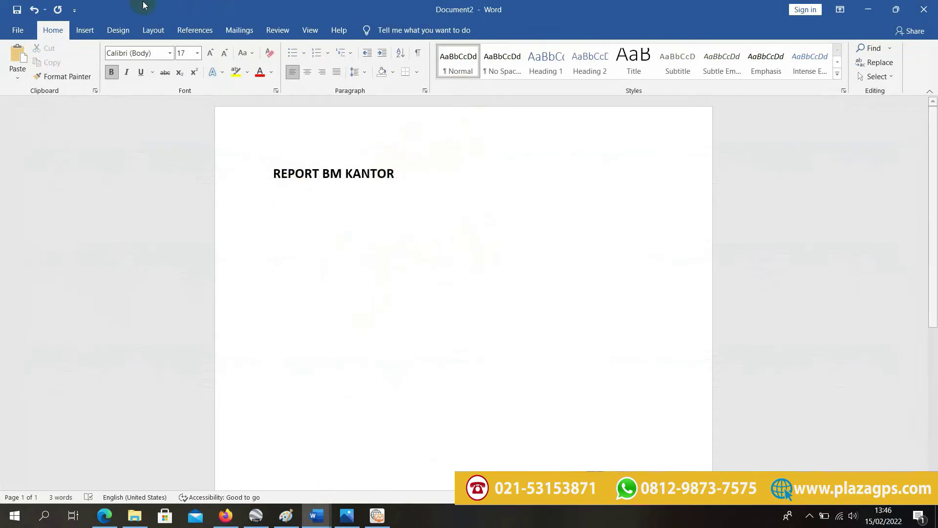
click(85, 31)
click(104, 66)
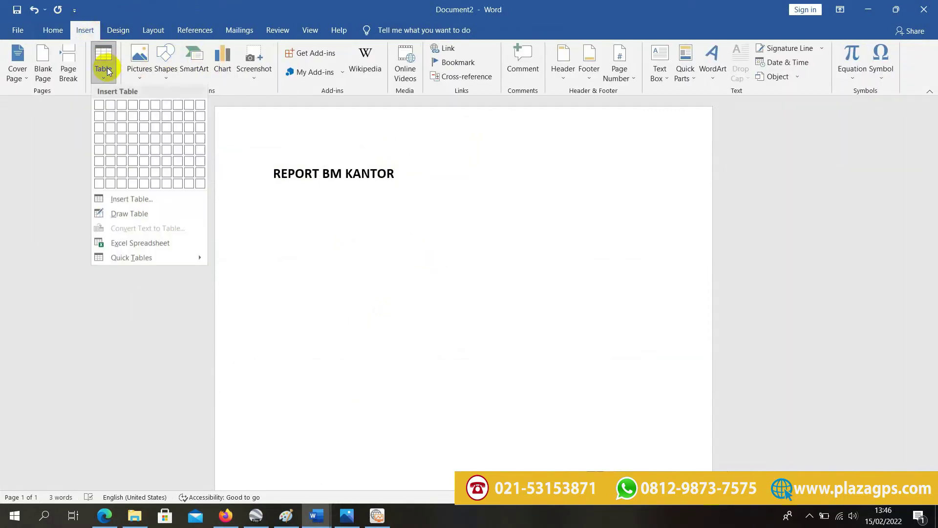
click(109, 116)
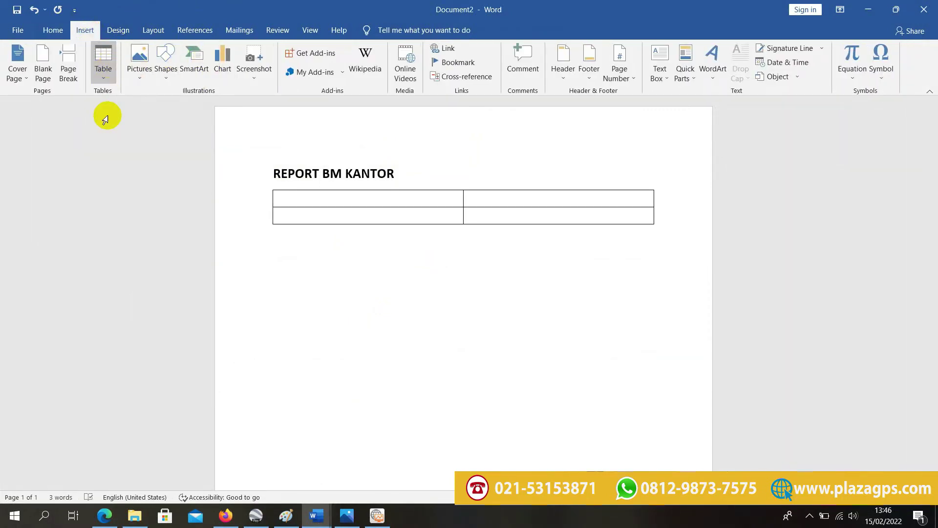
Enter the table's column headings BM KANTOR and KOORDINAT FINAL in the first row.
text(BM KANTOR)
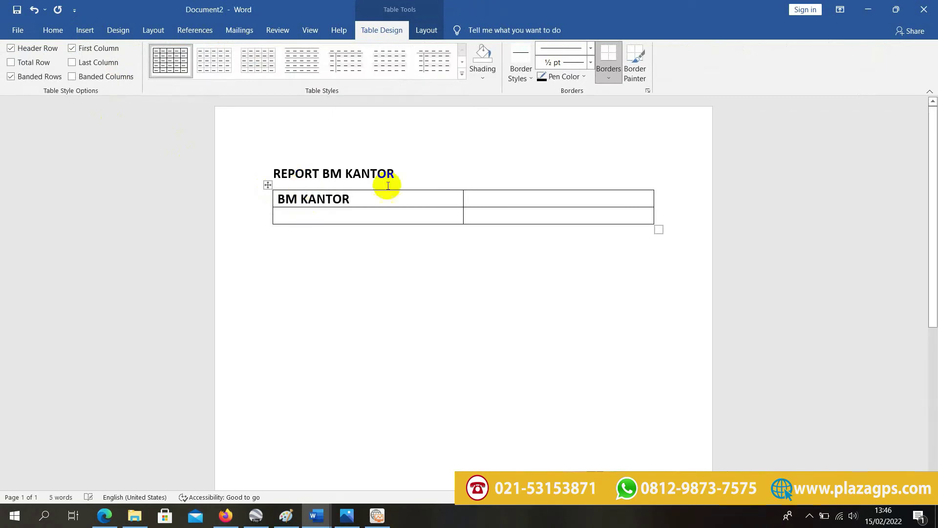
click(522, 201)
text(KOO)
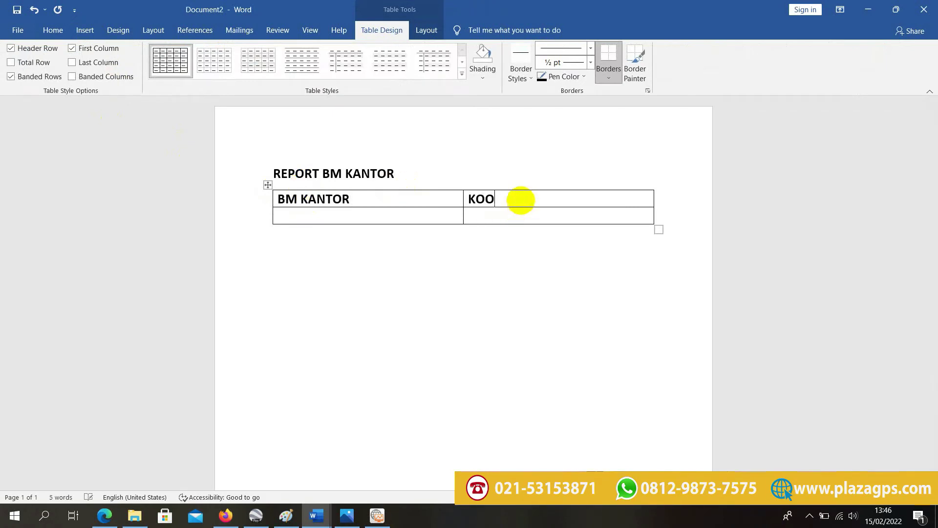
text(RDINAT FINAL)
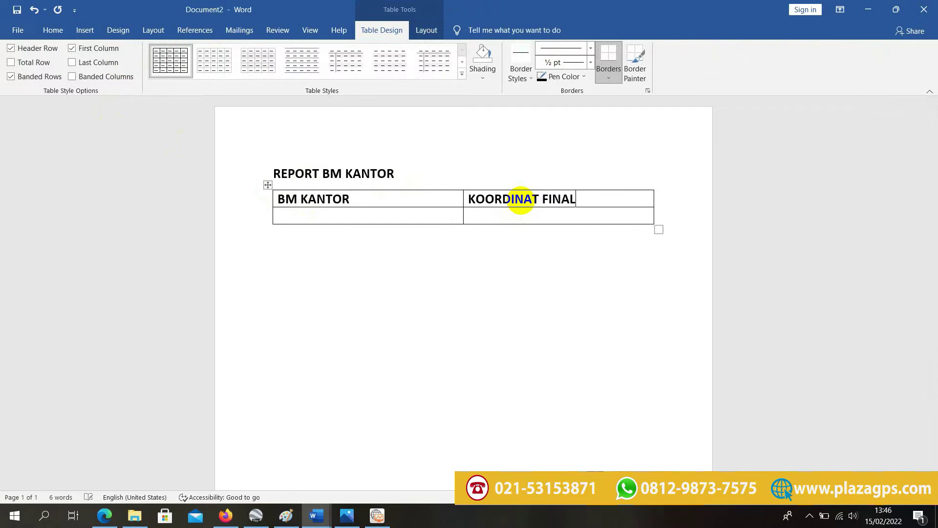
Center the table's heading row and stretch the empty second row to several times its height.
drag(598, 201, 360, 201)
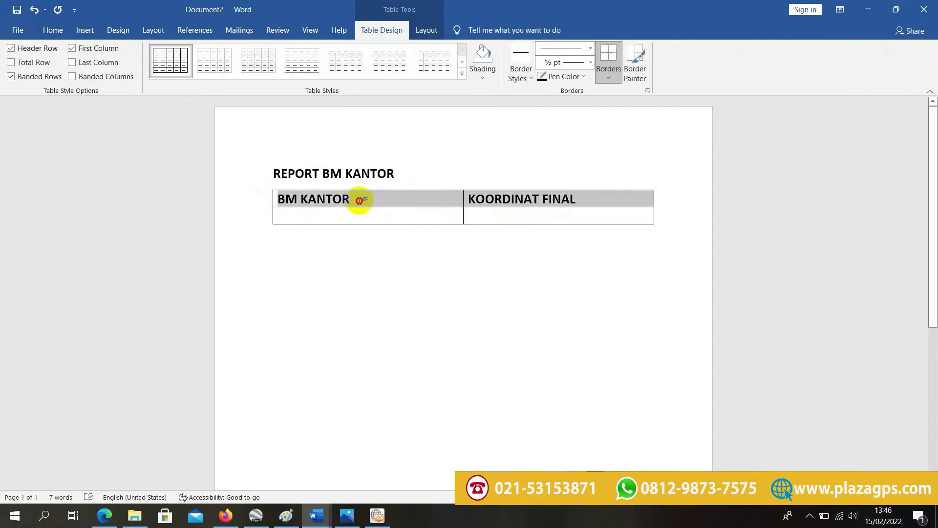
click(52, 30)
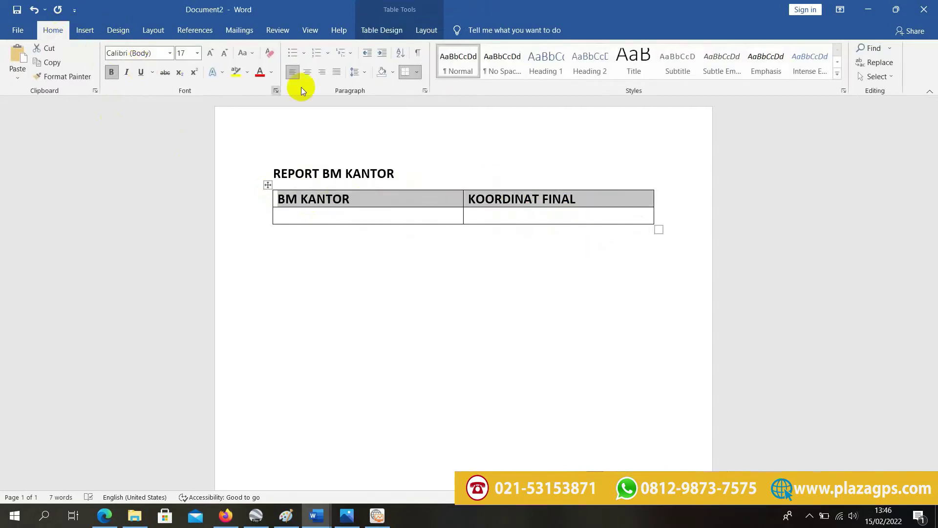
click(308, 72)
click(561, 217)
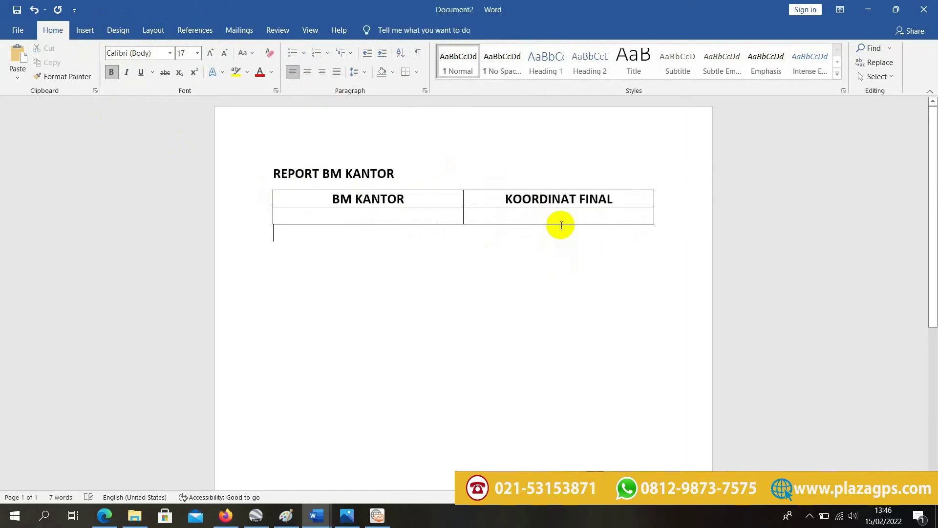
drag(562, 222, 561, 397)
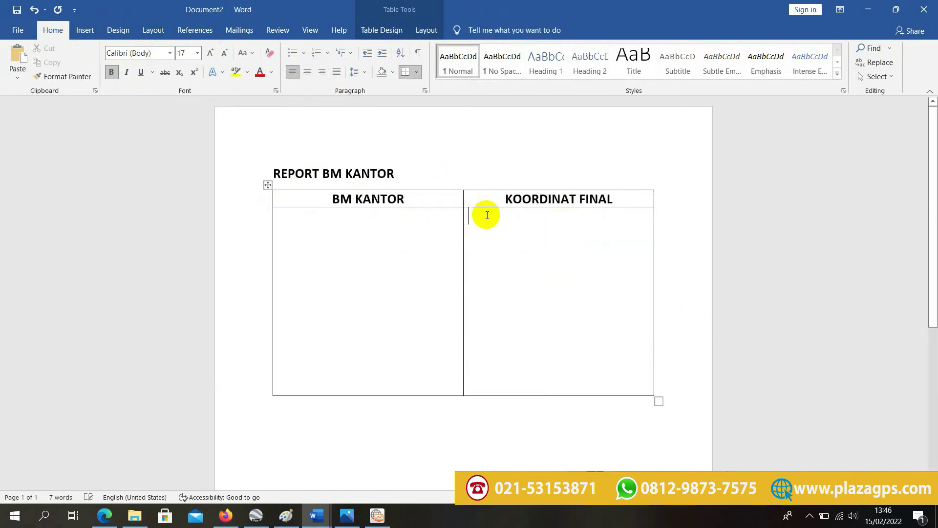
In the cell under KOORDINAT FINAL, enter the size 14 labels Koordinat geografis :, Lat :, Long : and Elevasi : on separate lines.
click(197, 53)
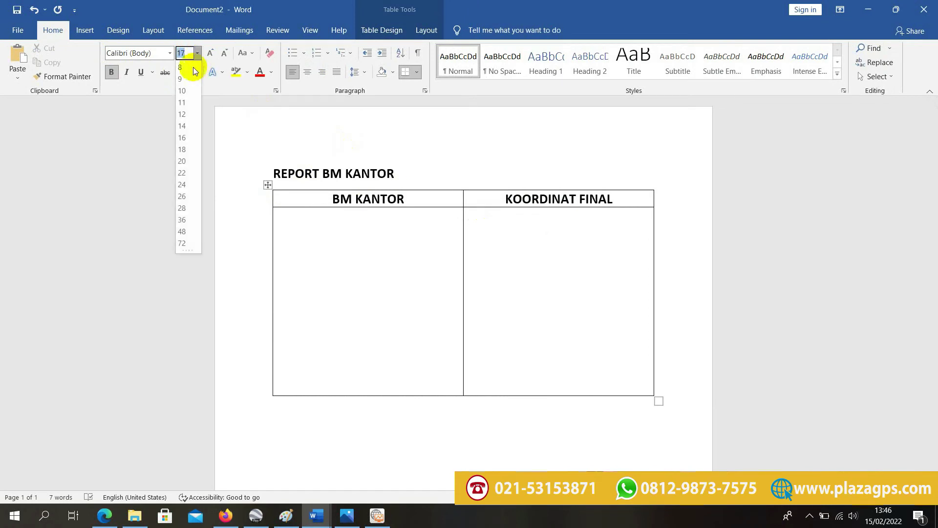
click(181, 126)
text(Ko)
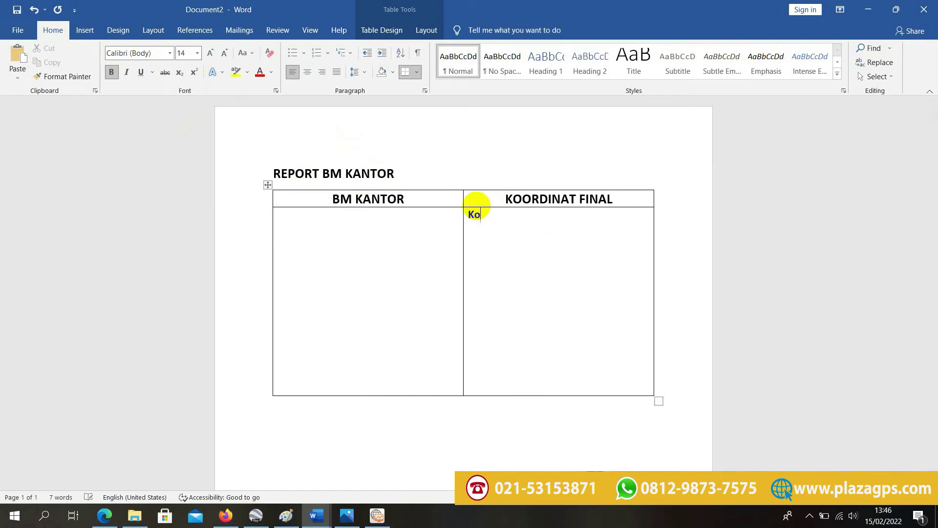
text(ordinat geo)
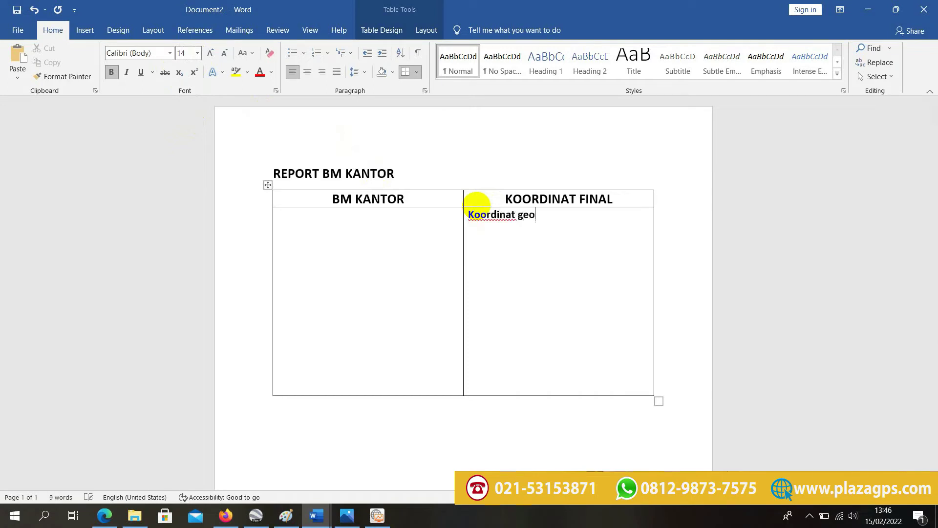
text(grafis :)
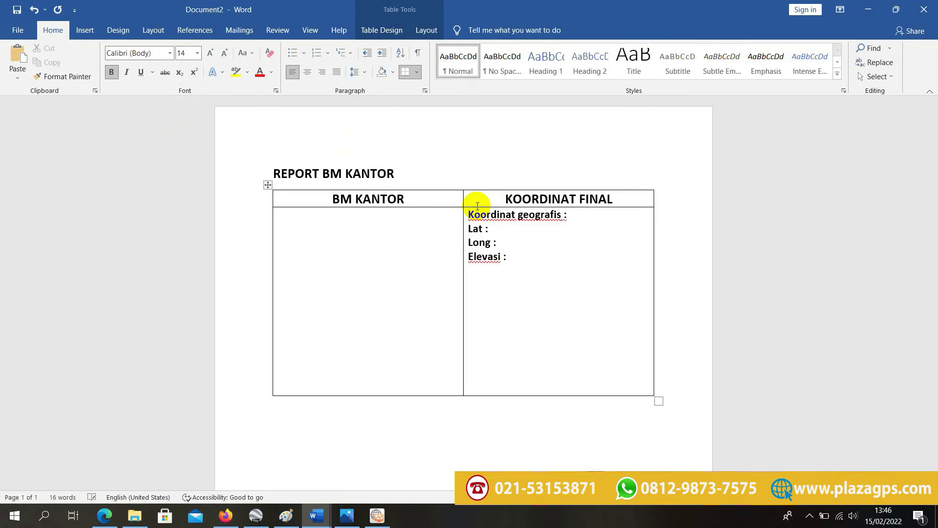
Copy BM KANTOR's WGS84 latitude 00°52'03.81141"S from the Station Report in Firefox to the Lat line of the Word table.
click(376, 515)
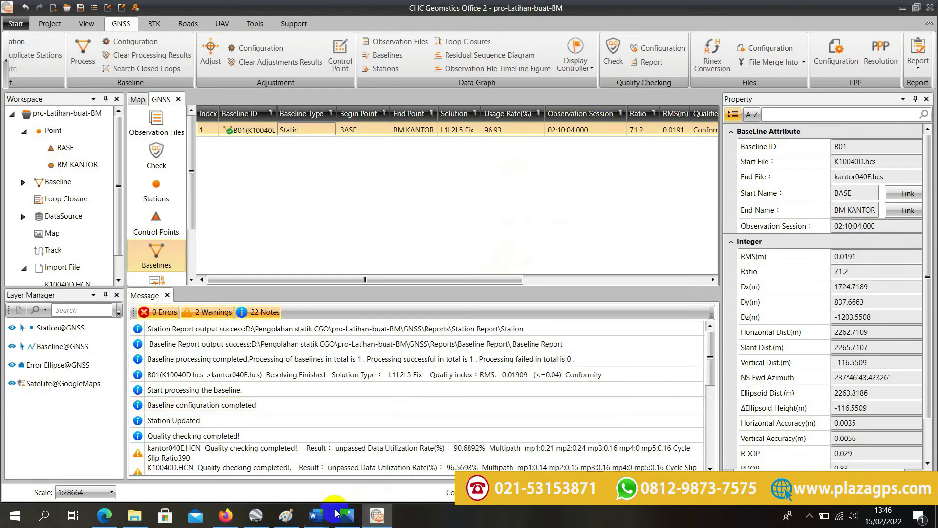
click(225, 515)
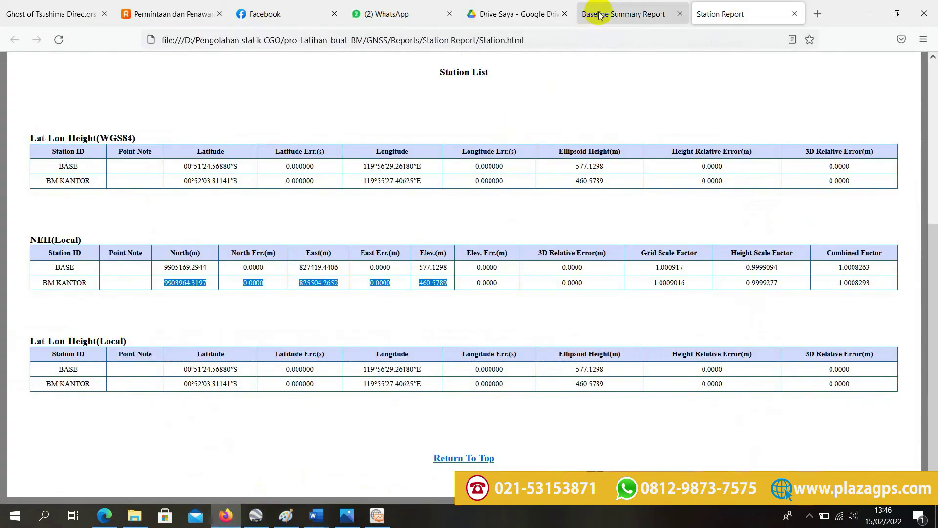
click(388, 325)
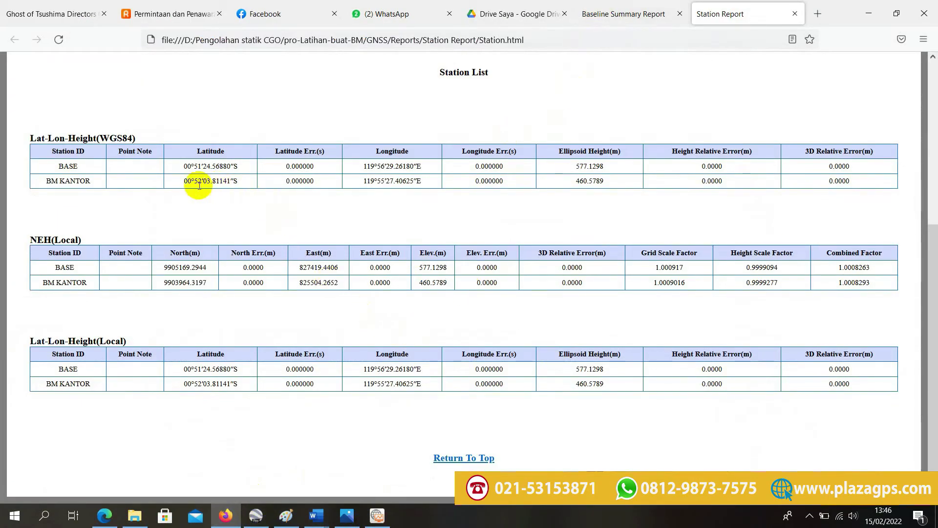
drag(184, 181, 238, 182)
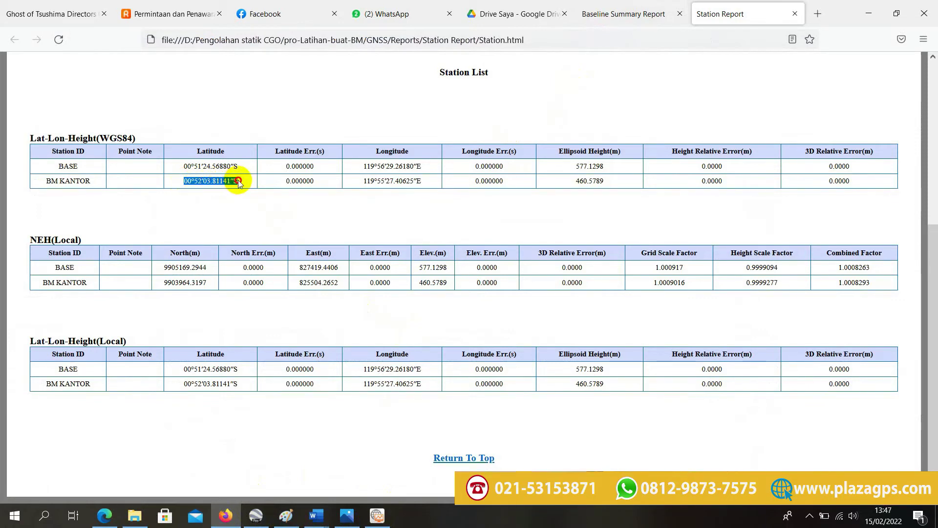
click(316, 515)
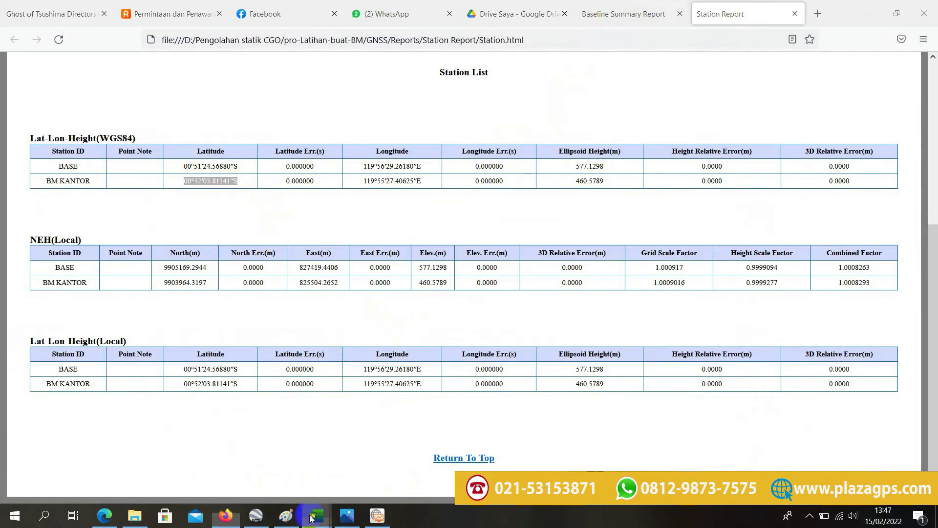
click(358, 471)
click(490, 229)
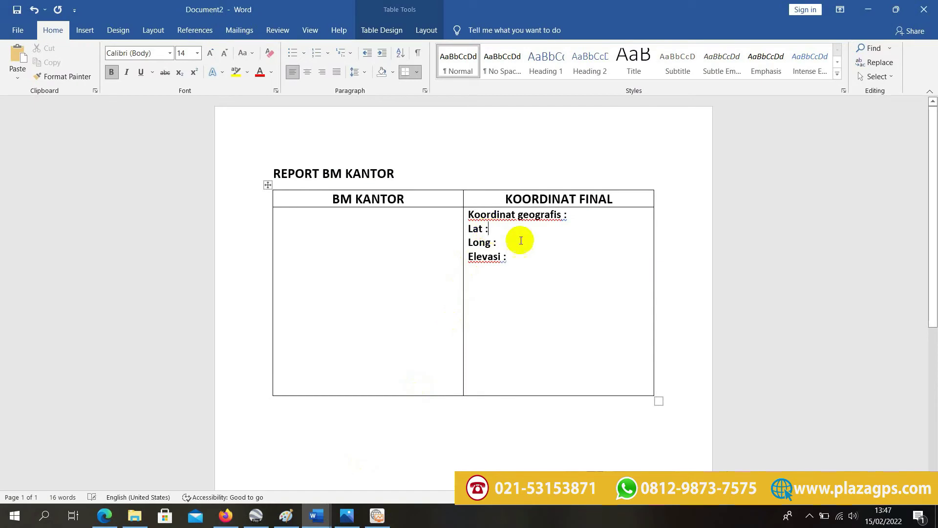
text(00°52’03.81141"S)
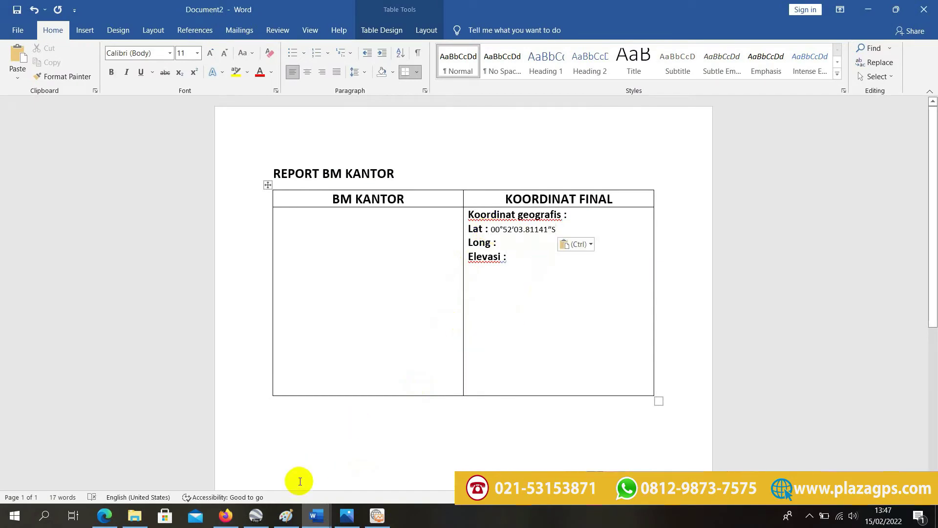
Copy BM KANTOR's WGS84 longitude 119°55'27.40625"E from the Station Report in Firefox to the Long line in Word.
click(226, 516)
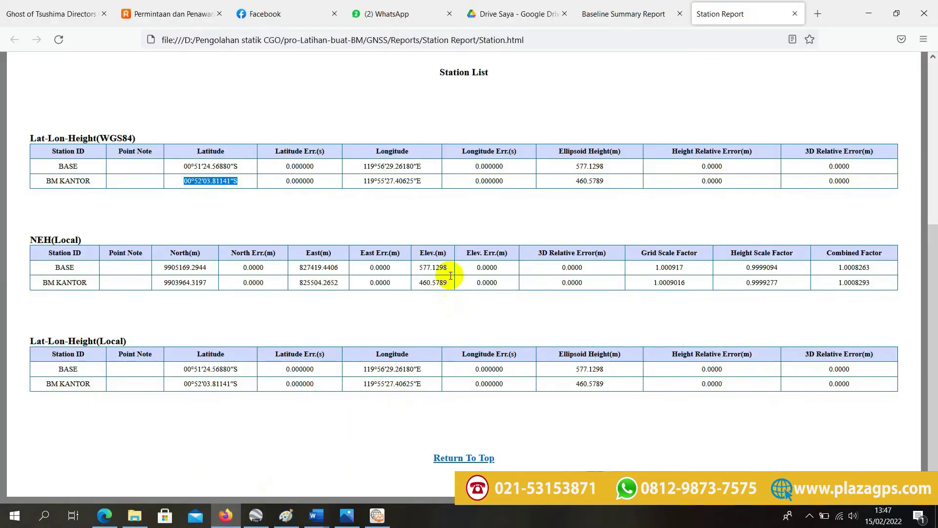
drag(365, 181, 411, 181)
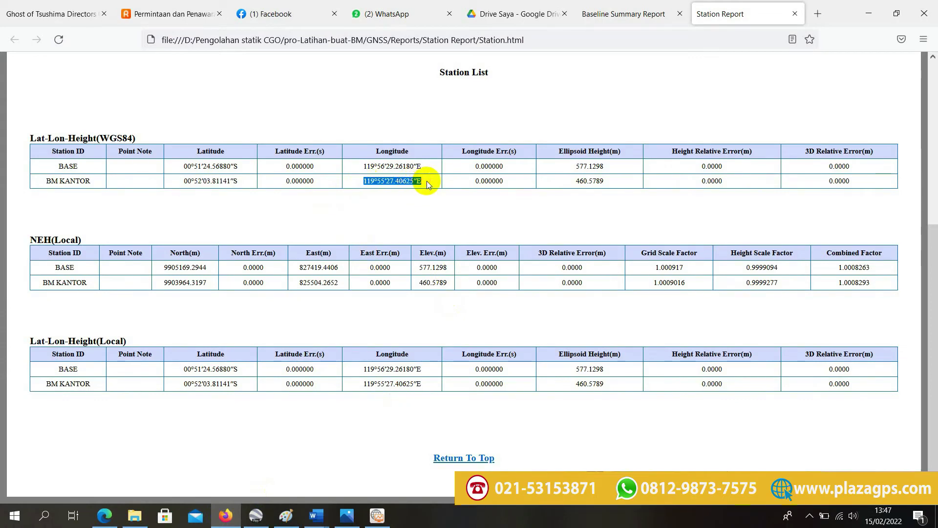
click(226, 515)
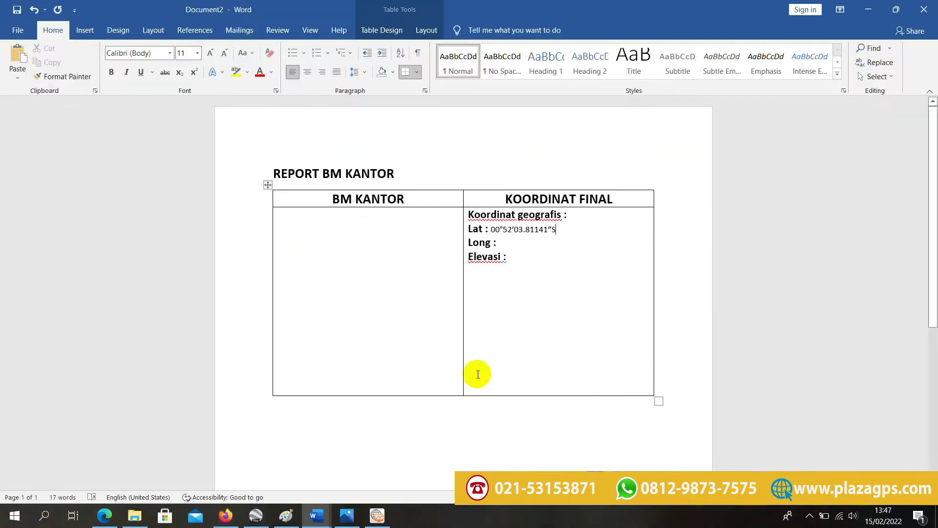
click(506, 245)
text(119°55’27.40625"E)
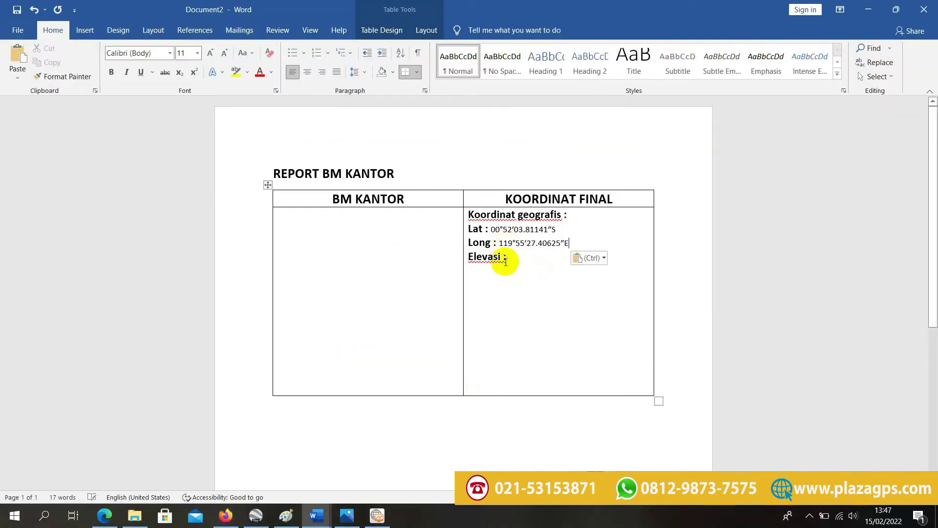
Copy BM KANTOR's WGS84 ellipsoid height 460.5789 from the Station Report in Firefox to the geographic Elevasi line in Word.
click(226, 516)
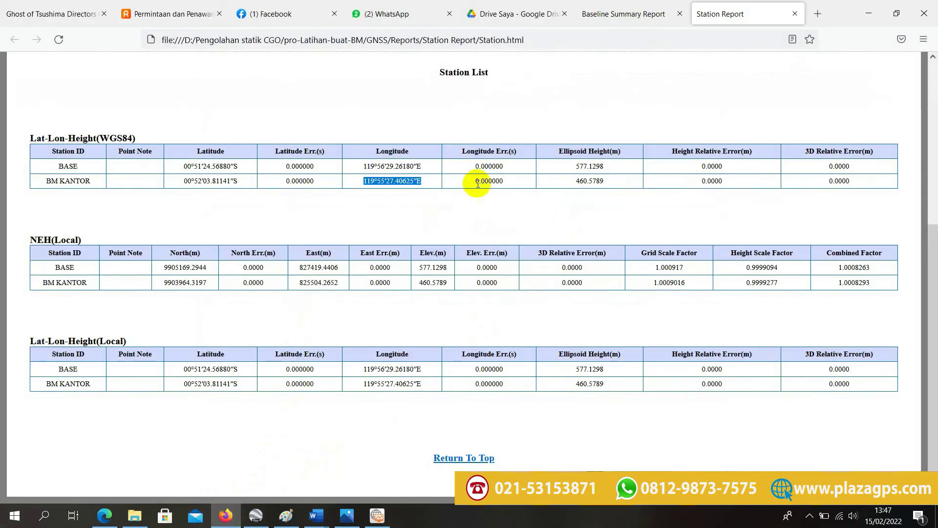
drag(575, 181, 606, 183)
key(ctrl+c)
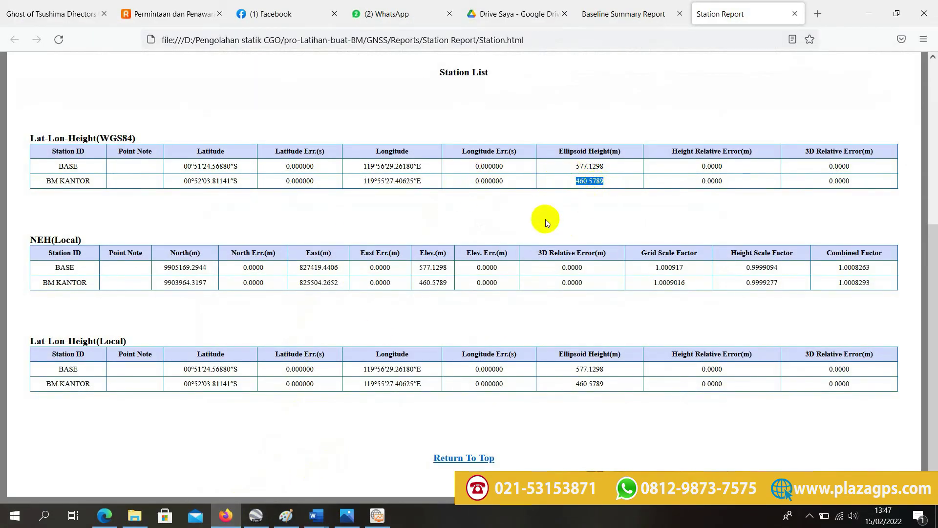
click(226, 517)
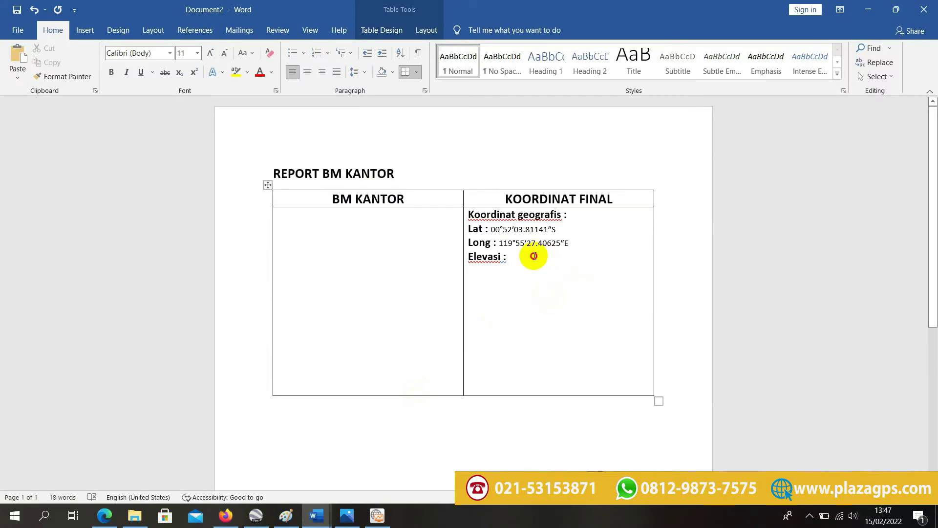
click(533, 260)
key(ctrl+v)
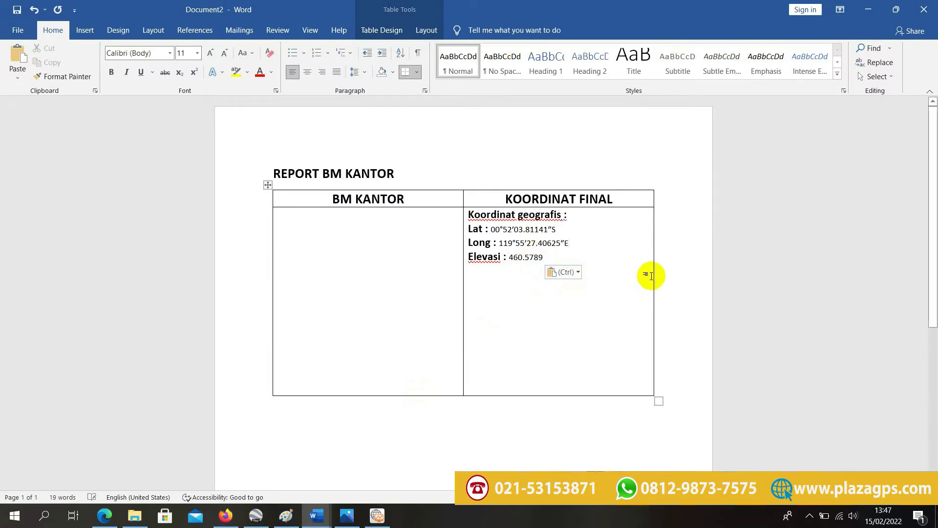
Below the geographic coordinates, leave a blank line and add the labels Koordinat UTM Zona 50S, Easting :, Northing : and Elevasi :.
key(Return)
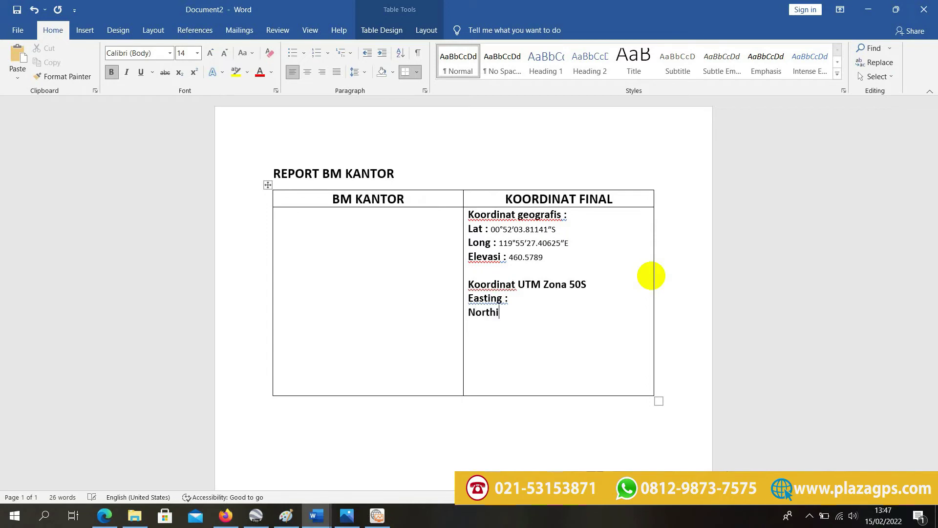
key(Return)
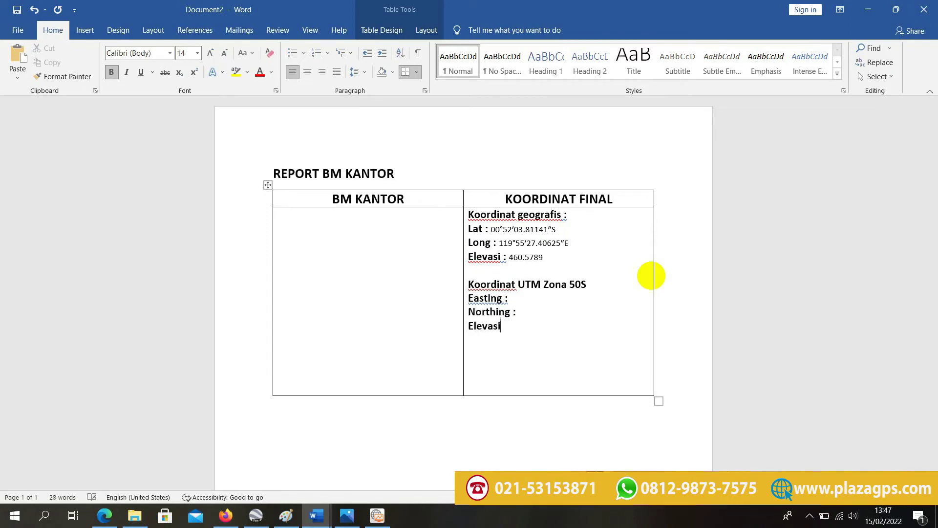
text(Elevasi :)
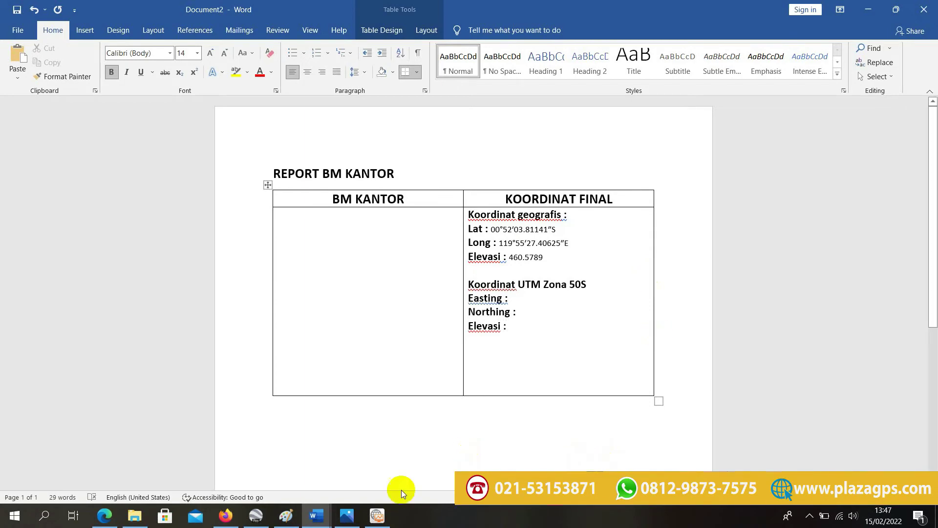
Copy BM KANTOR's local north coordinate 9903964.3197 from the Station Report in Firefox to the Northing line in Word.
click(238, 516)
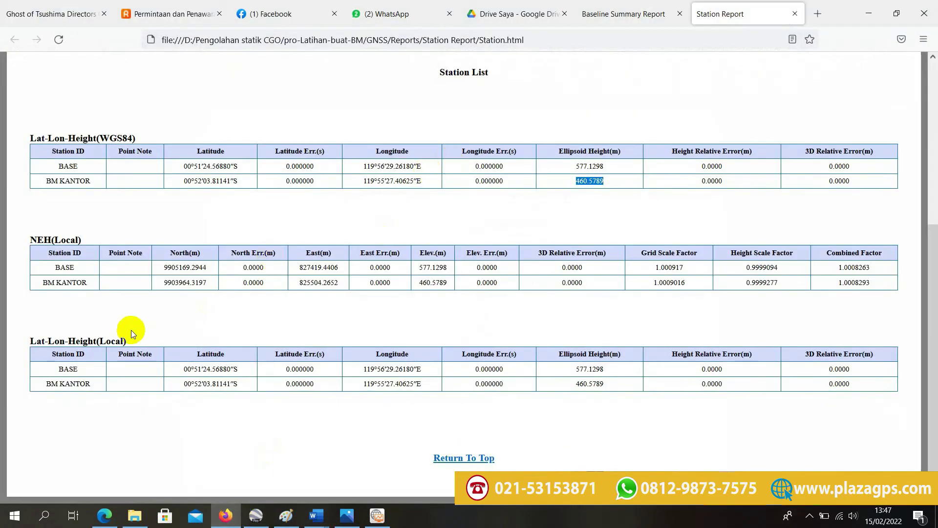
click(165, 279)
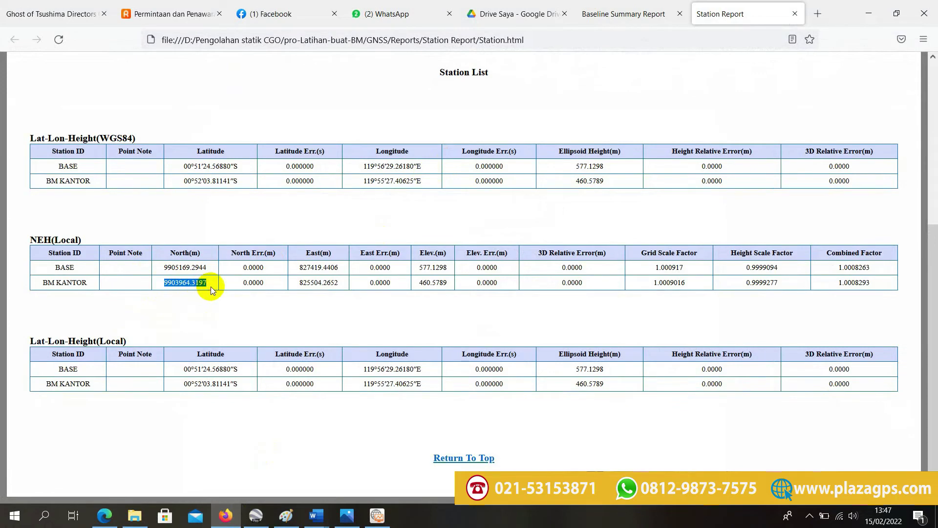
click(316, 515)
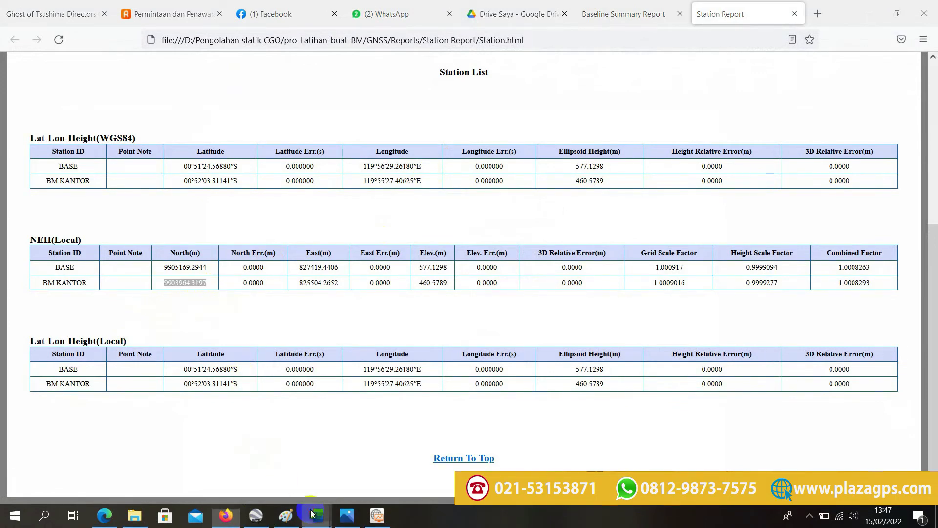
click(358, 466)
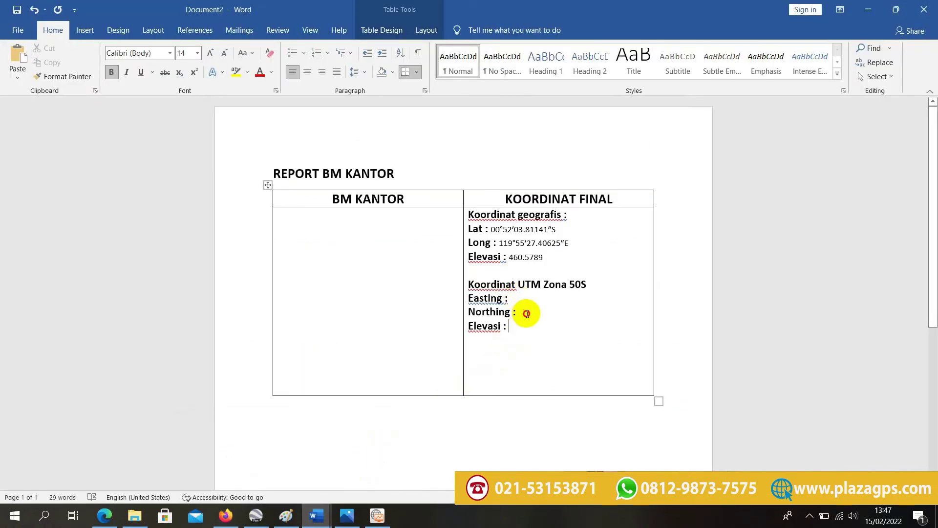
text(9903964.3197)
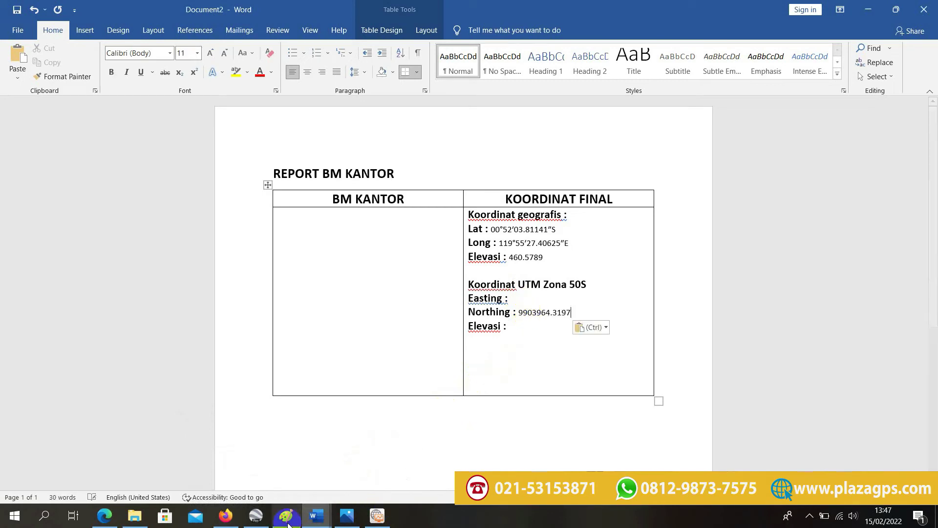
Copy BM KANTOR's local east coordinate 825504.2652 from the Station Report in Firefox to the Easting line in Word.
click(225, 515)
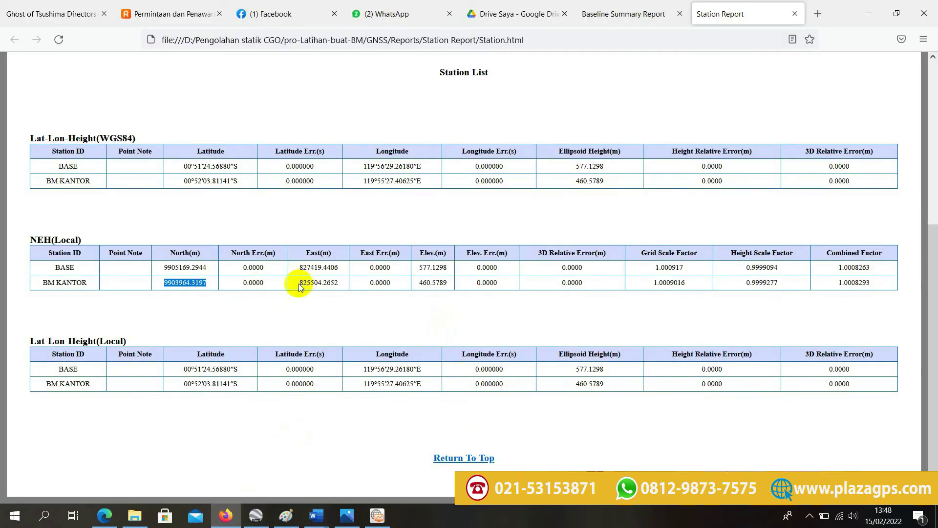
drag(299, 284, 340, 282)
key(ctrl+c)
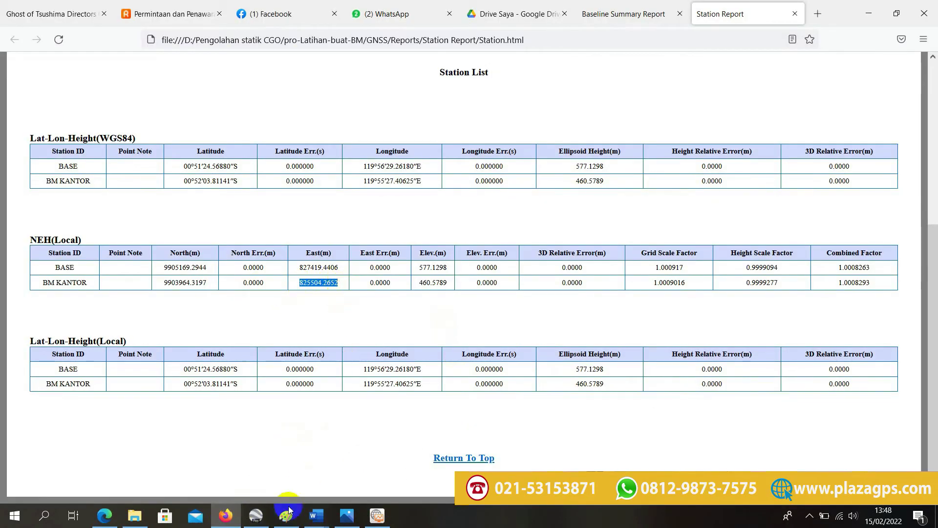
click(237, 517)
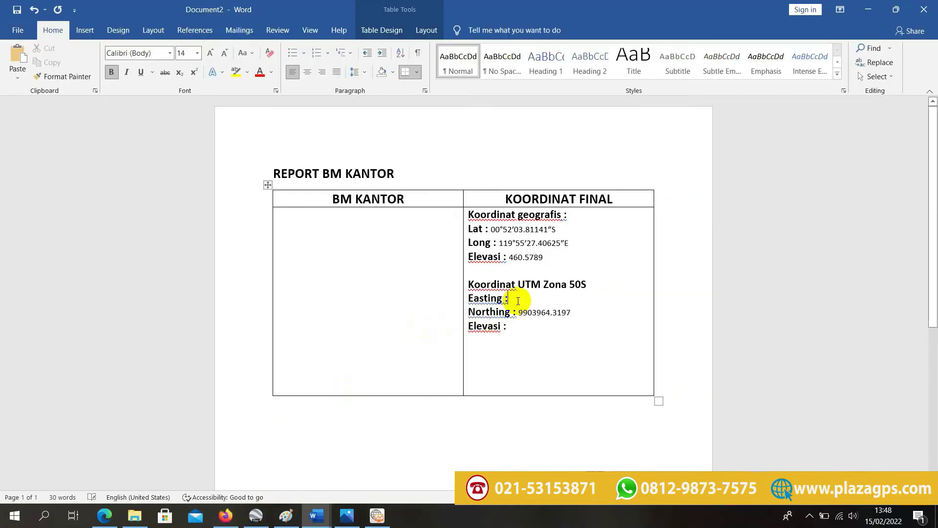
key(ctrl+v)
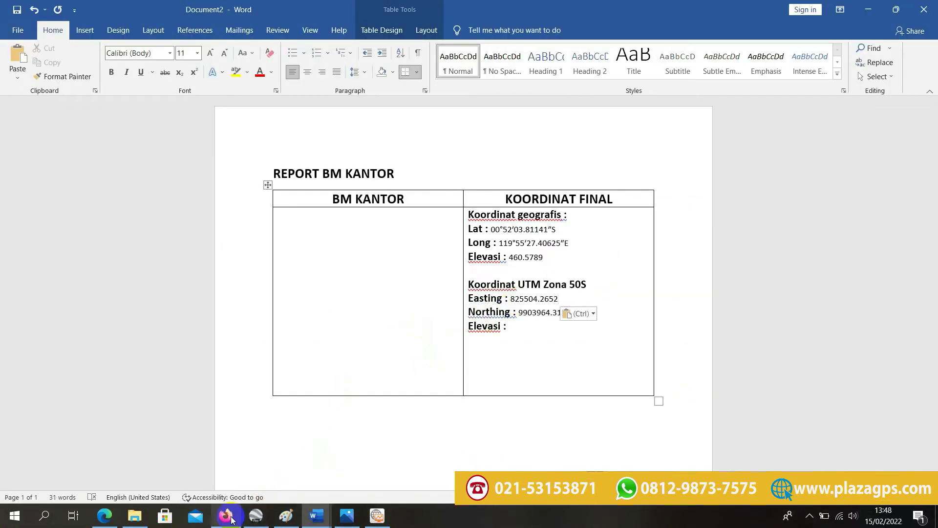
Copy the elevation 460.5789 from the geographic coordinates to the Elevasi line under Koordinat UTM Zona 50S.
click(230, 519)
click(228, 517)
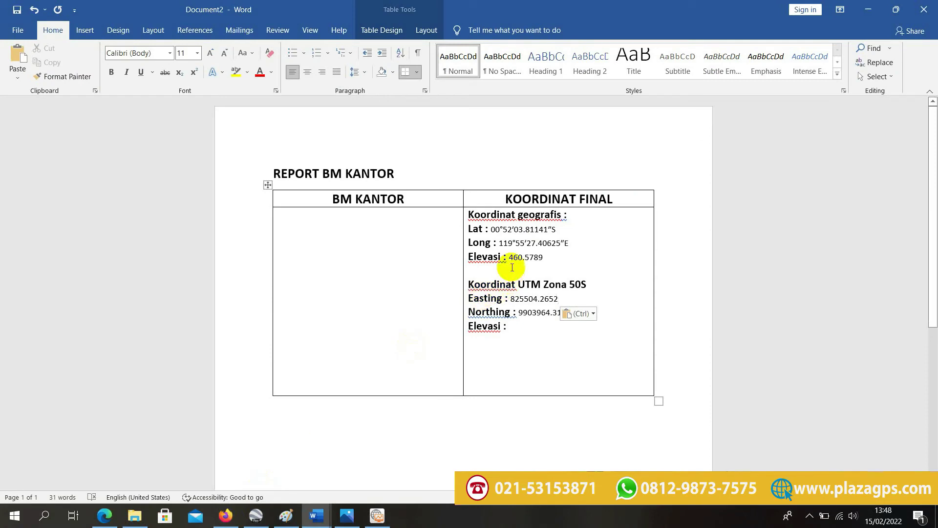
drag(511, 259, 541, 259)
key(ctrl+c)
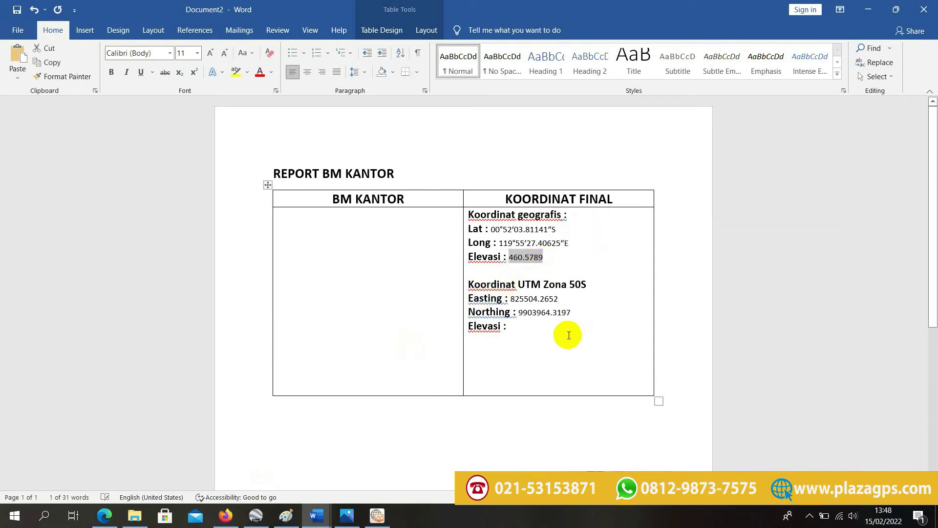
click(510, 326)
key(ctrl+v)
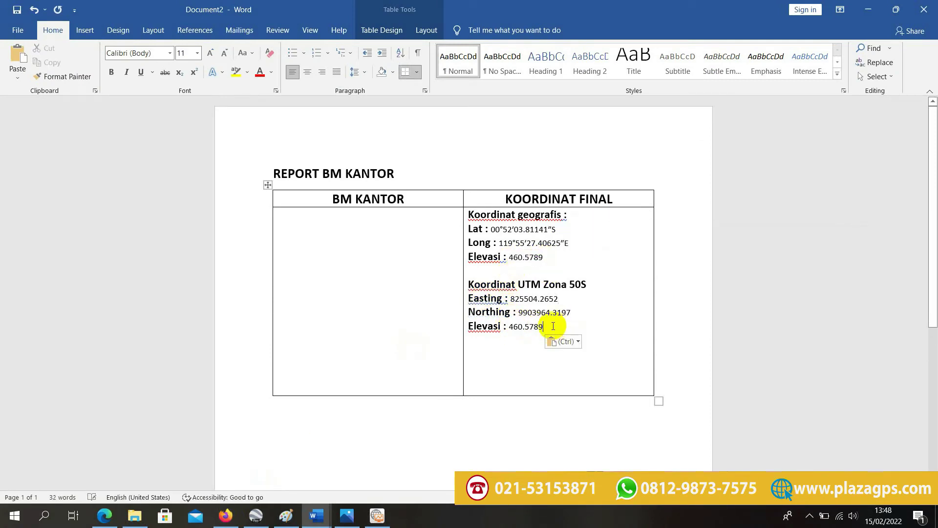
Enlarge the Easting, Northing and Elevasi values under Koordinat UTM Zona 50S to font size 13.
double_click(514, 302)
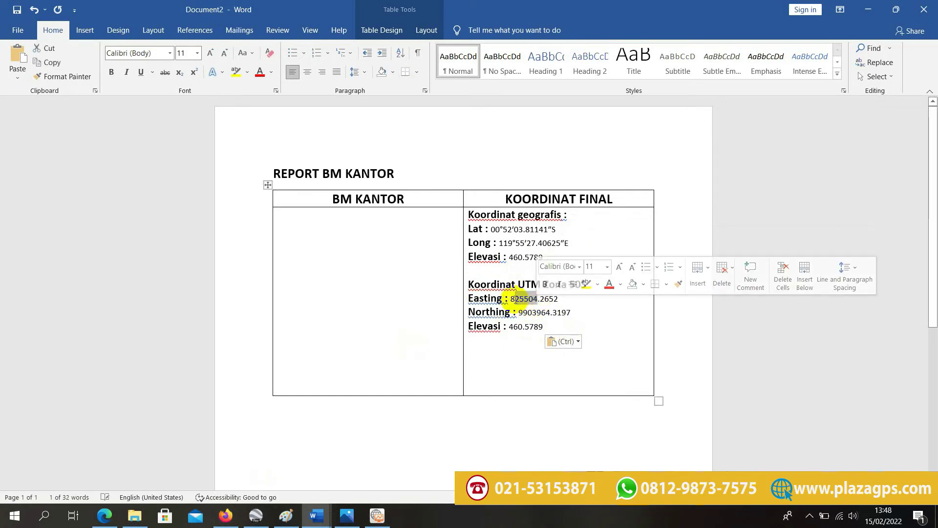
click(514, 299)
drag(512, 298, 553, 305)
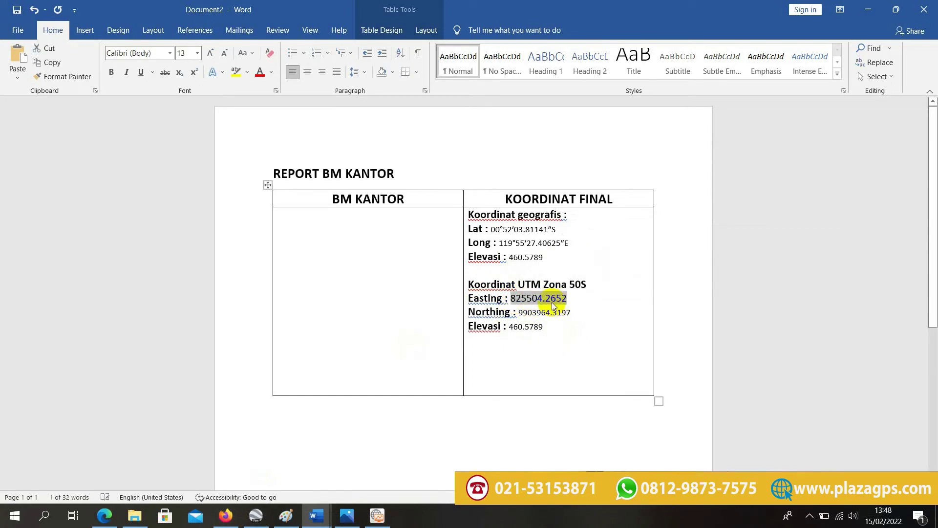
key(ctrl+z)
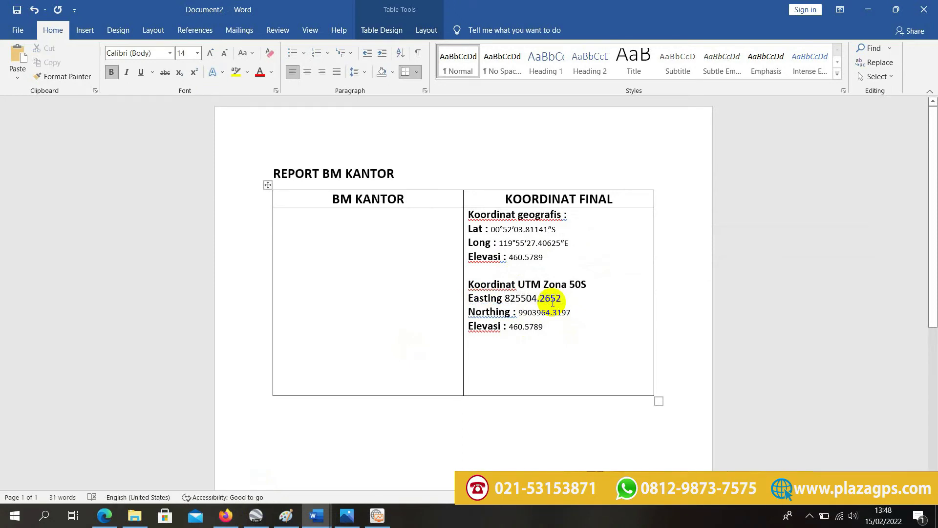
key(ctrl+z)
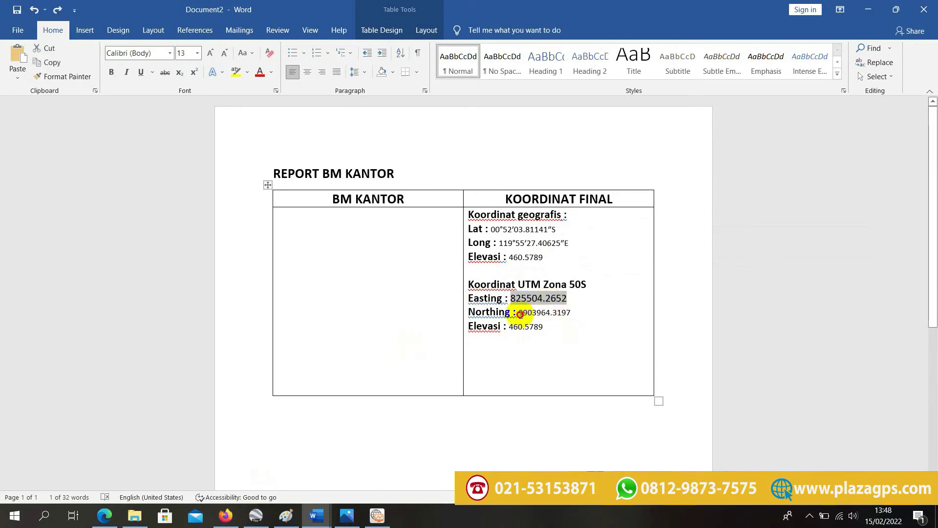
drag(520, 313, 571, 312)
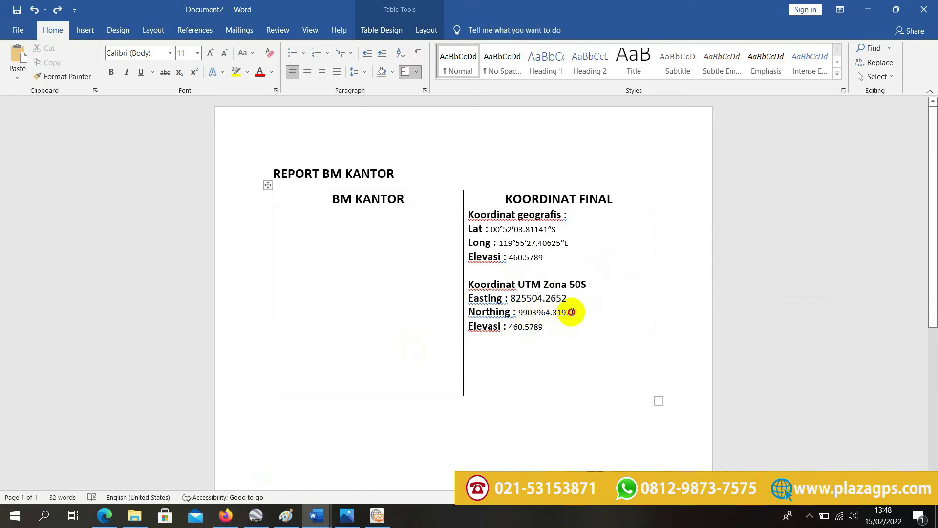
key(ctrl+shift+period)
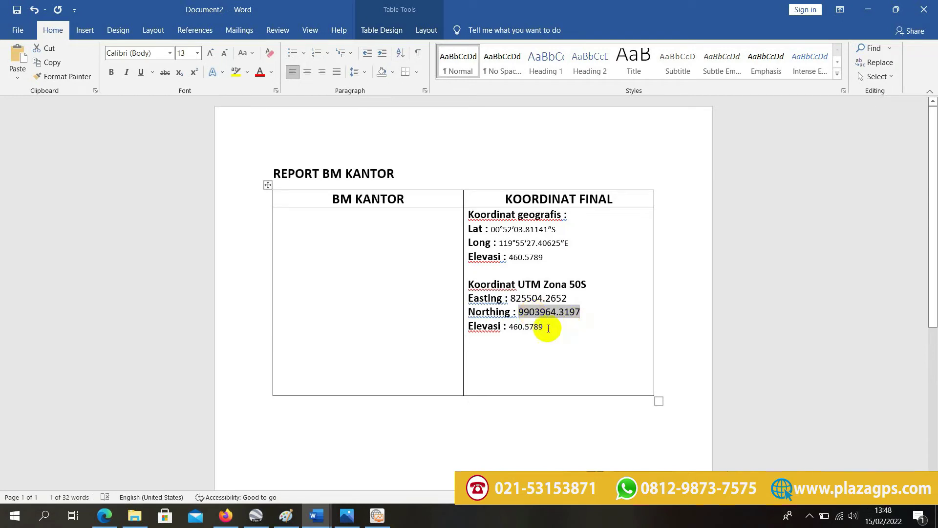
drag(549, 328, 535, 327)
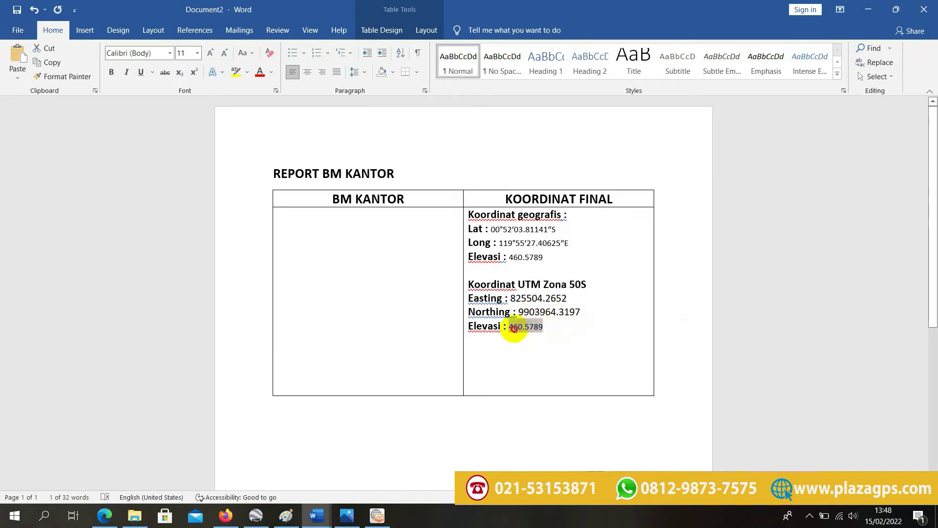
click(197, 53)
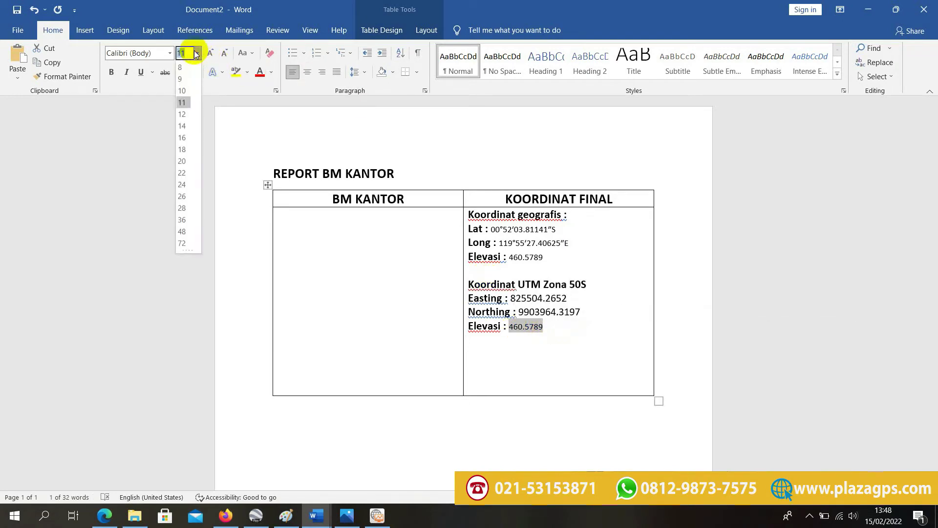
click(181, 115)
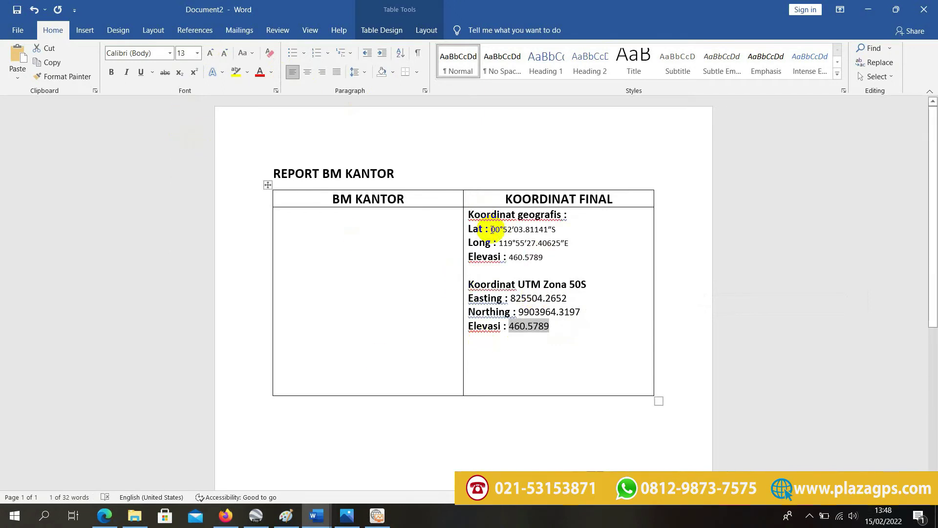
Enlarge the Lat, Long and Elevasi values under Koordinat geografis to font size 13.
drag(491, 229, 555, 234)
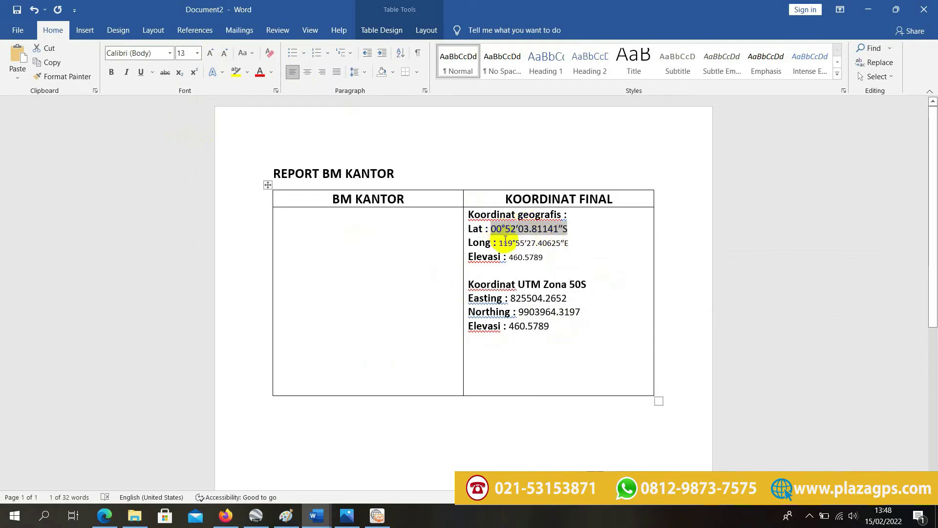
drag(500, 242, 578, 245)
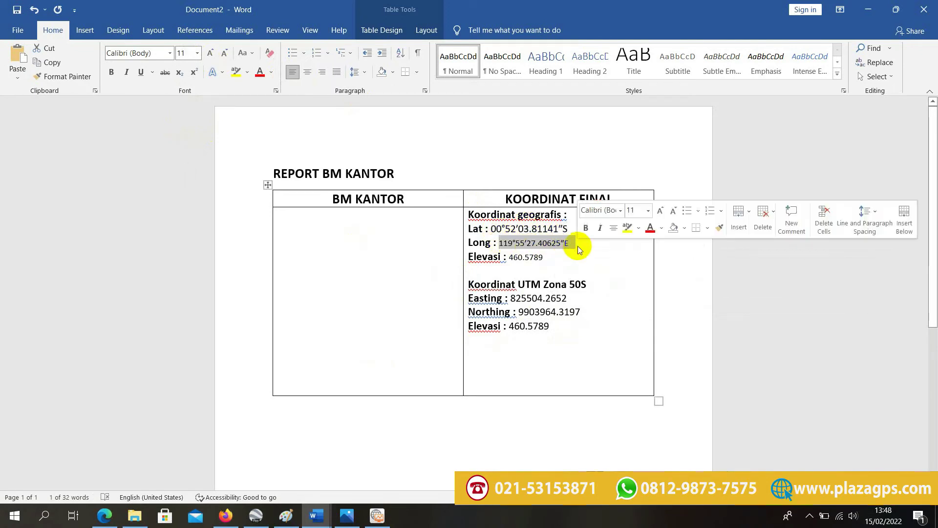
key(ctrl+shift+period)
key(ctrl+bracketright)
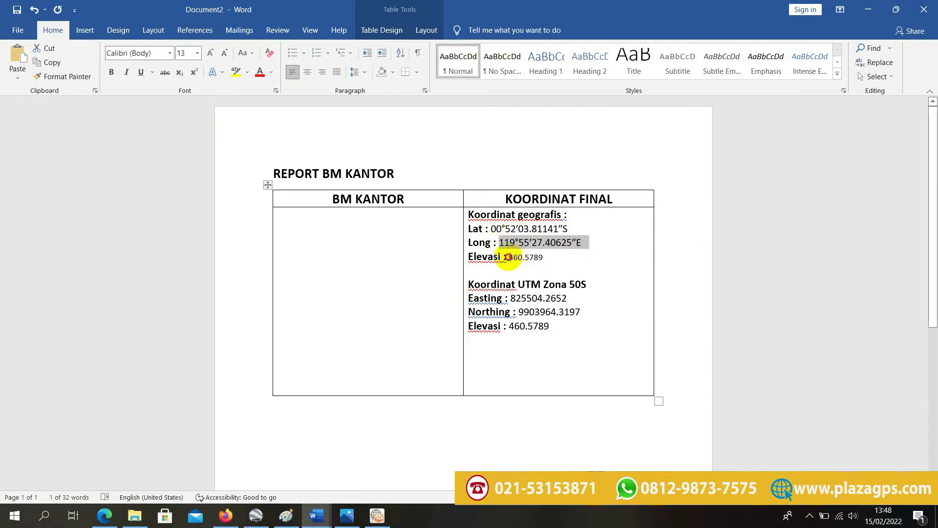
drag(509, 258, 540, 262)
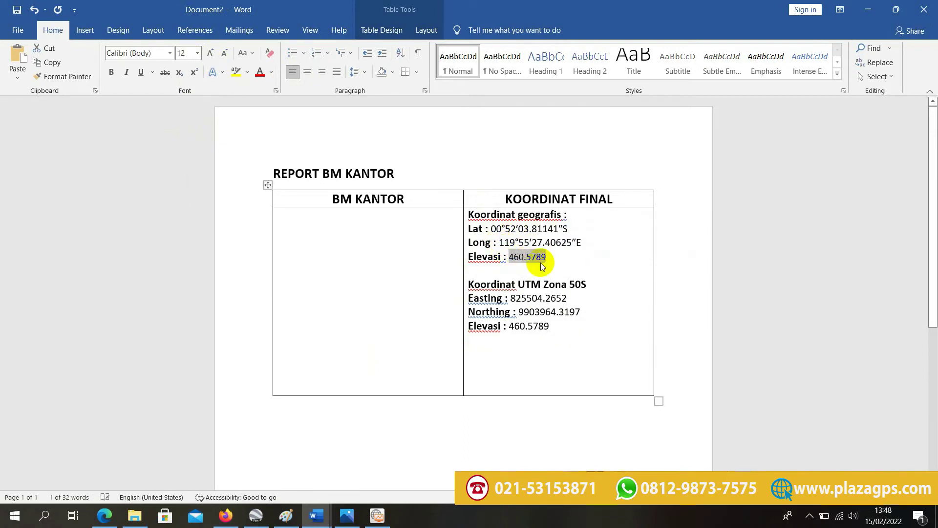
click(630, 269)
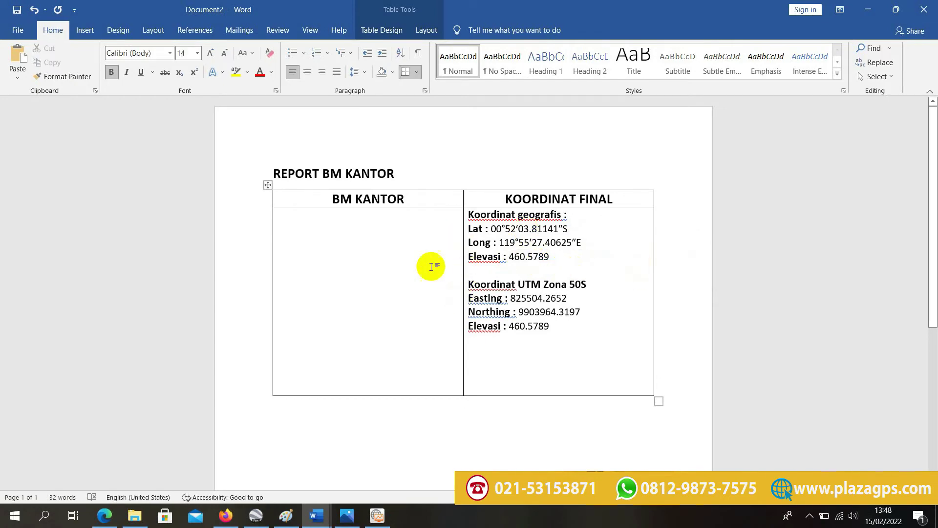
Place the cursor in the empty cell under BM KANTOR and download the photo of the tripod-mounted GNSS receiver from the WhatsApp Web chat in Firefox.
click(331, 230)
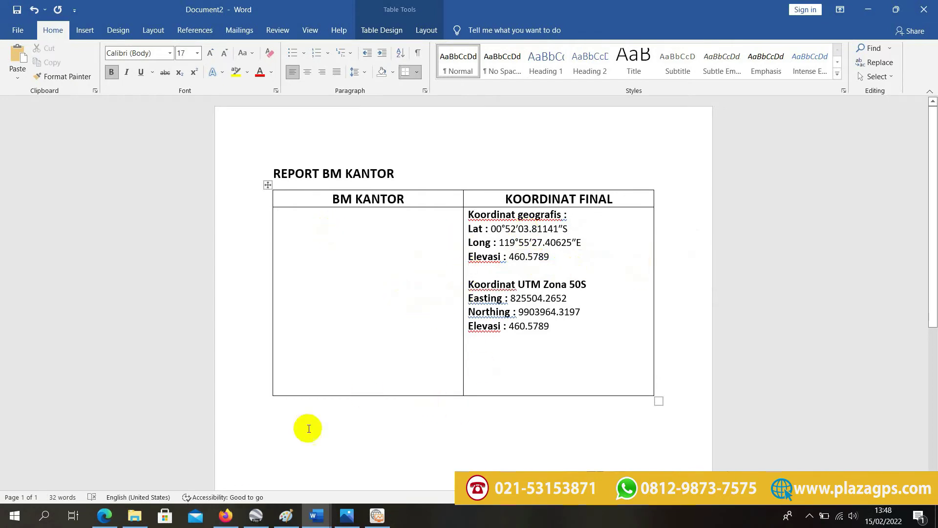
click(226, 517)
click(371, 13)
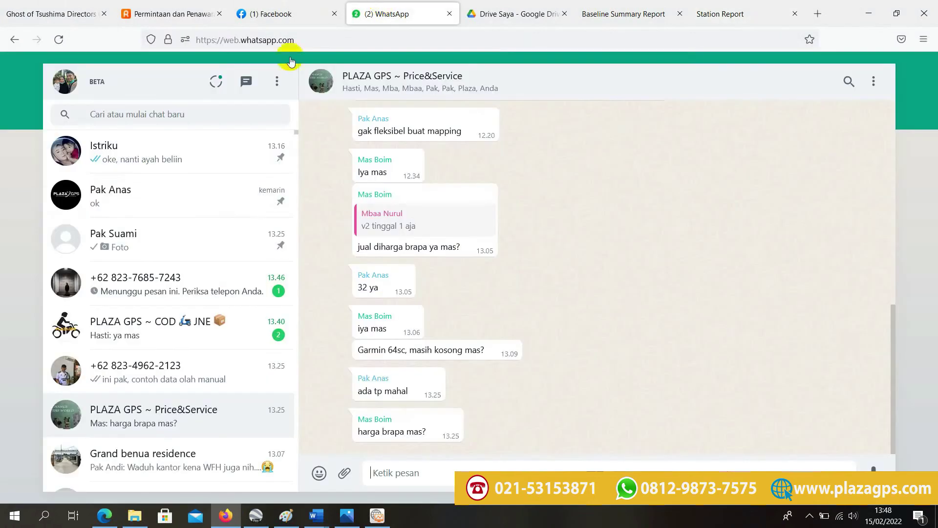
click(141, 237)
click(770, 347)
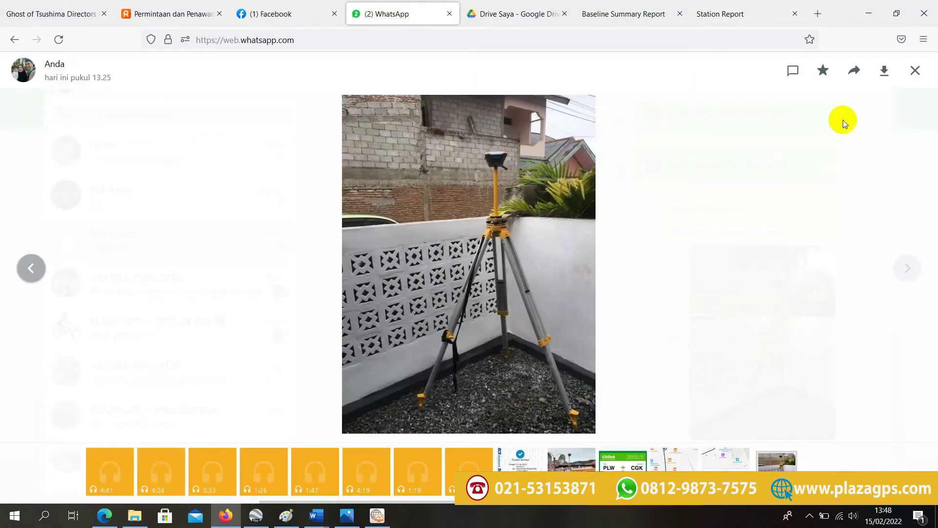
click(880, 82)
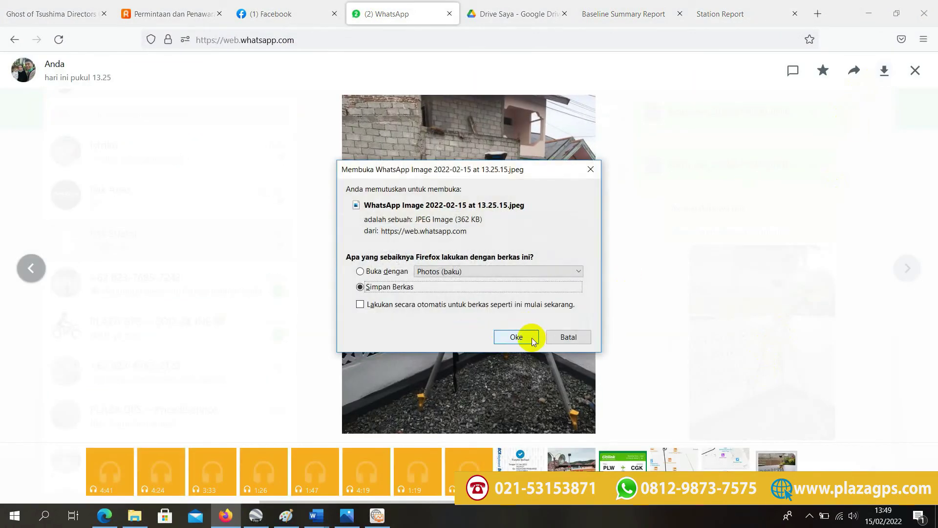
click(532, 336)
From the Downloads folder, insert WhatsApp Image 2022-02-15 at 13.25.15.jpeg into the cell under BM KANTOR in Word.
click(901, 39)
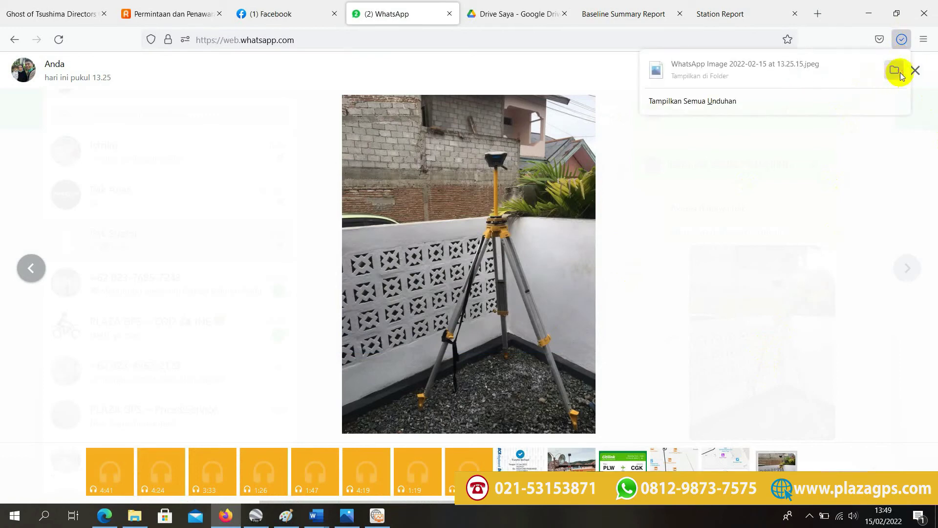
click(899, 71)
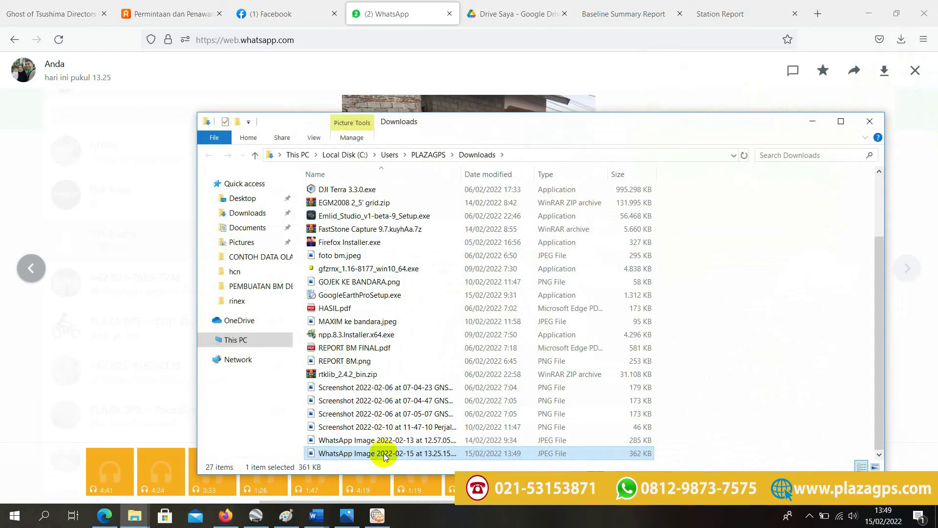
drag(384, 457, 360, 349)
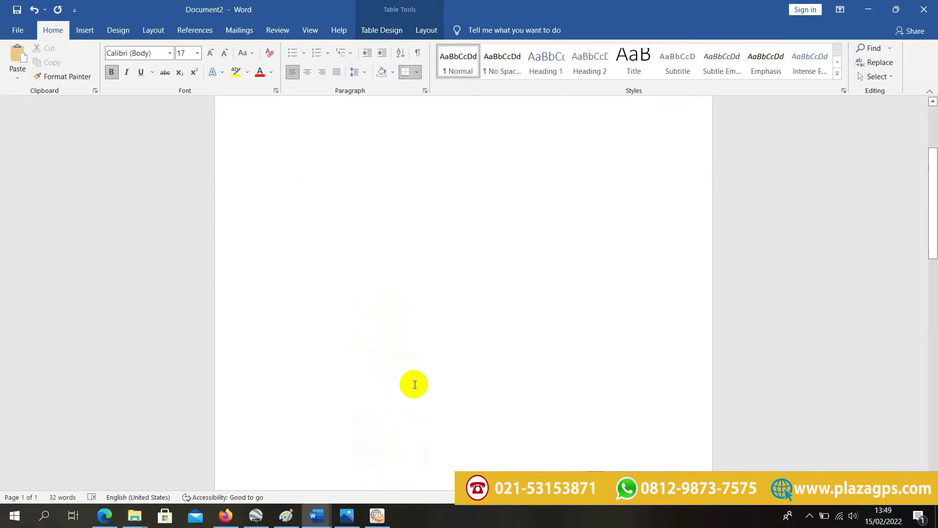
Set the inserted photo's text wrapping style to Square.
scroll(416, 392, down, 5)
right_click(427, 291)
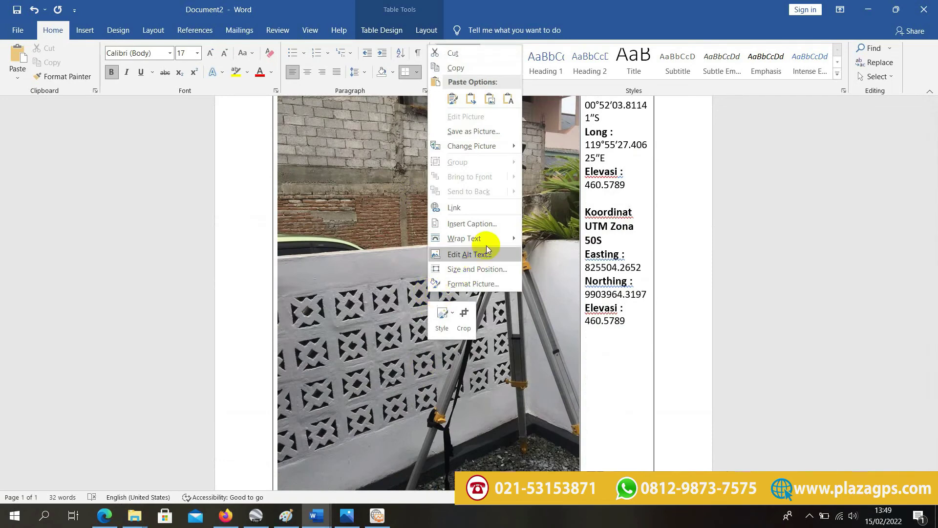
click(479, 270)
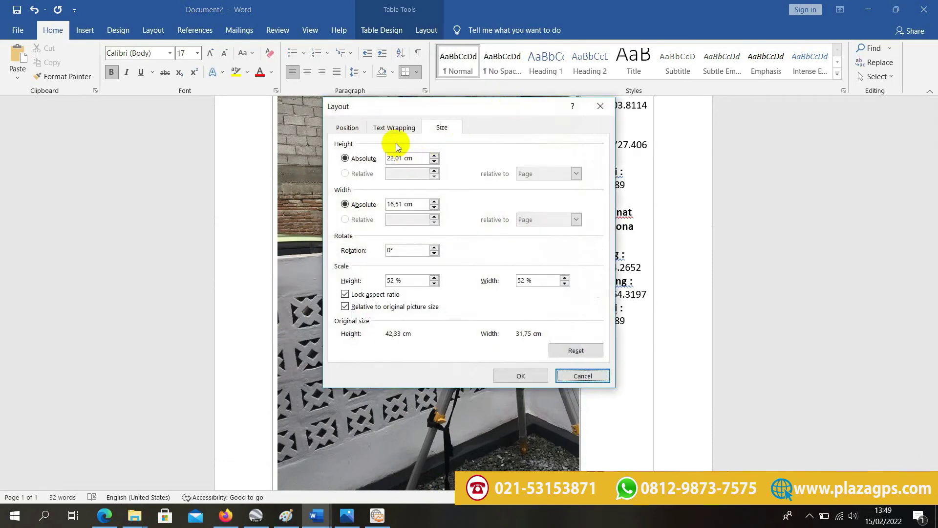
click(394, 127)
click(418, 171)
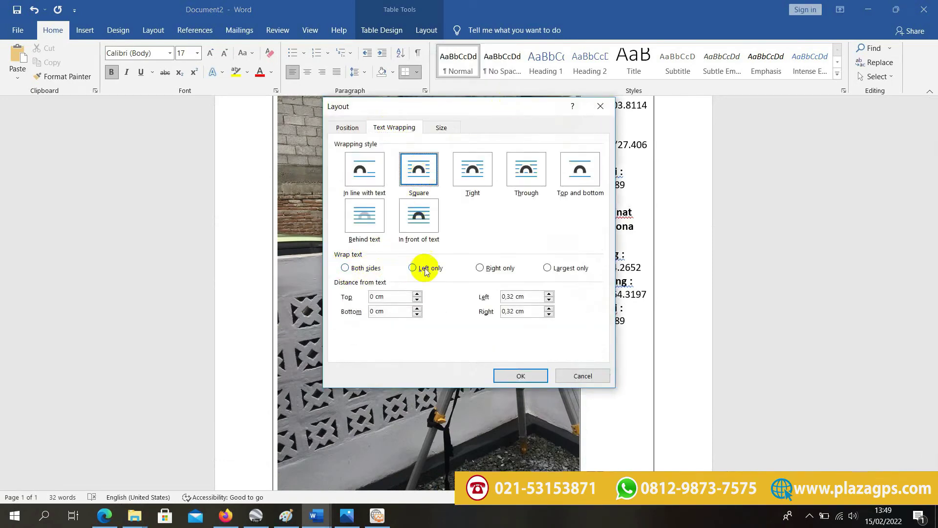
click(519, 376)
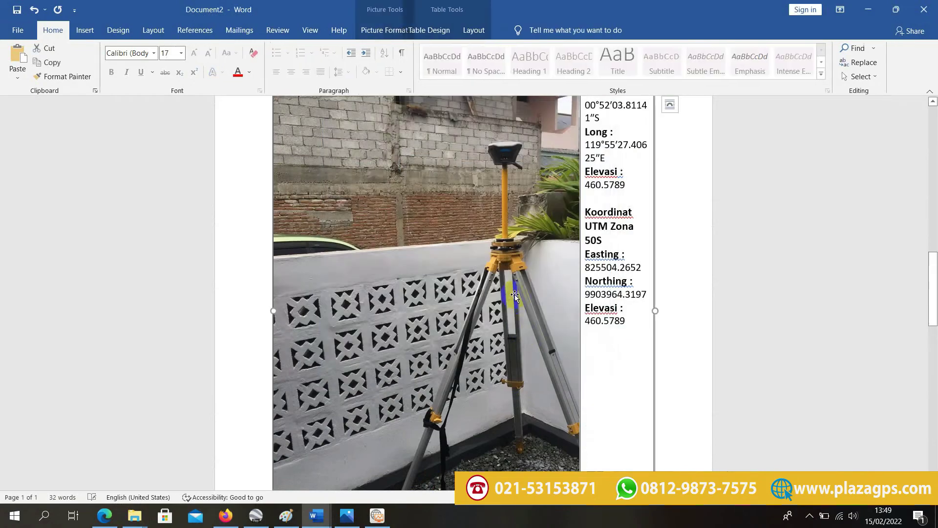
Shrink the photo in height and width so it fits inside the BM KANTOR cell beside the coordinates.
scroll(528, 307, down, 4)
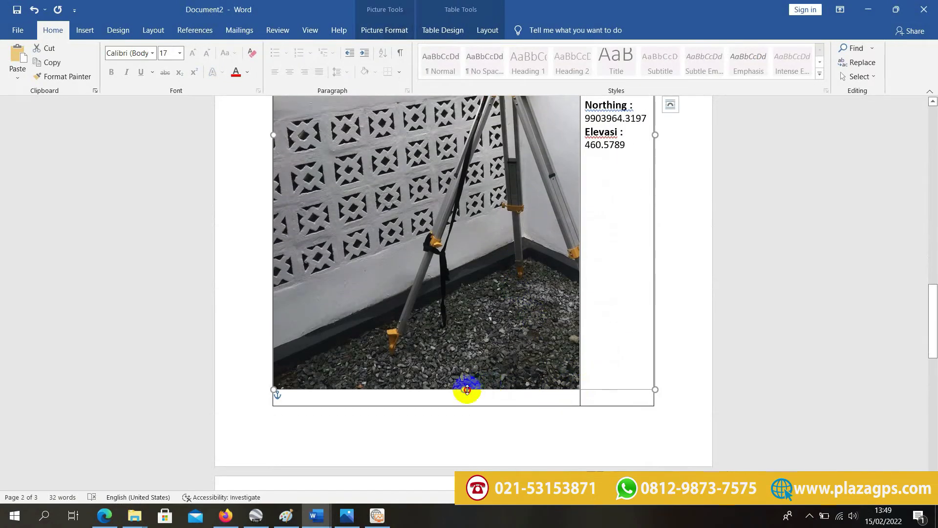
drag(467, 389, 460, 152)
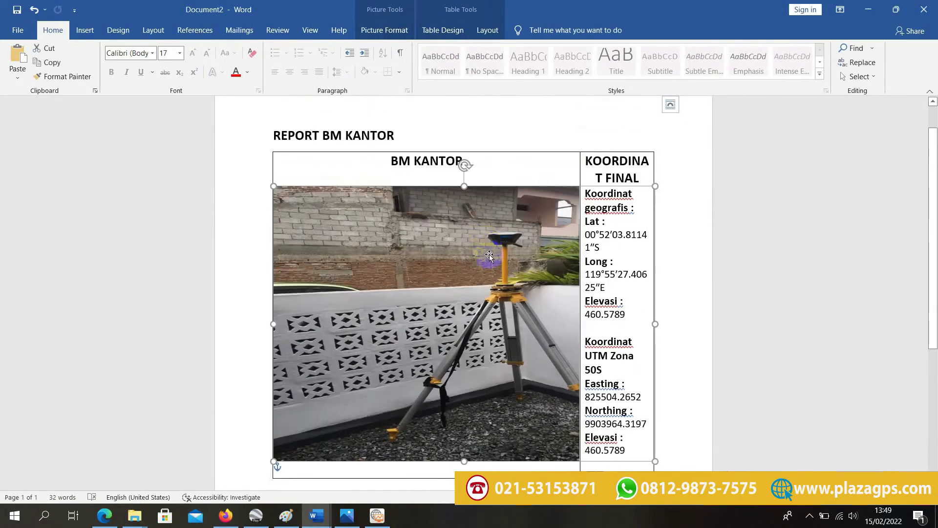
scroll(498, 288, down, 3)
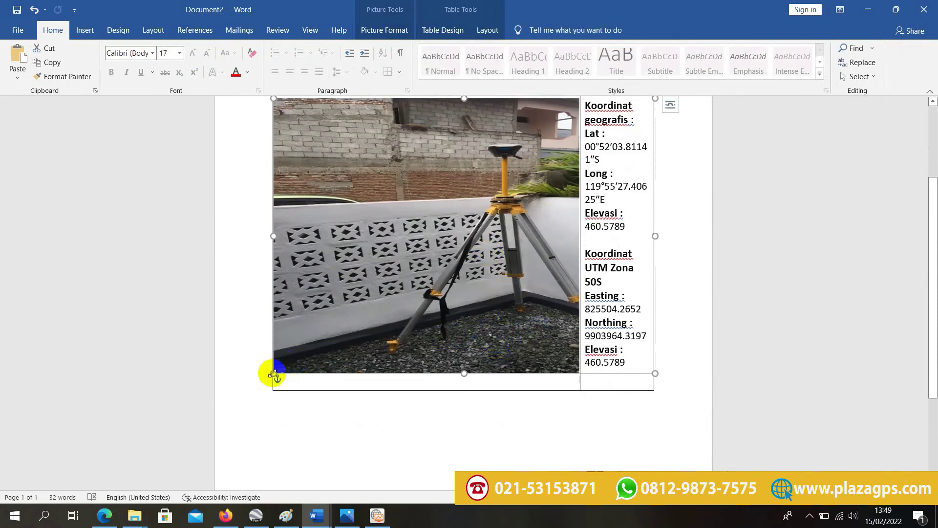
drag(272, 374, 482, 249)
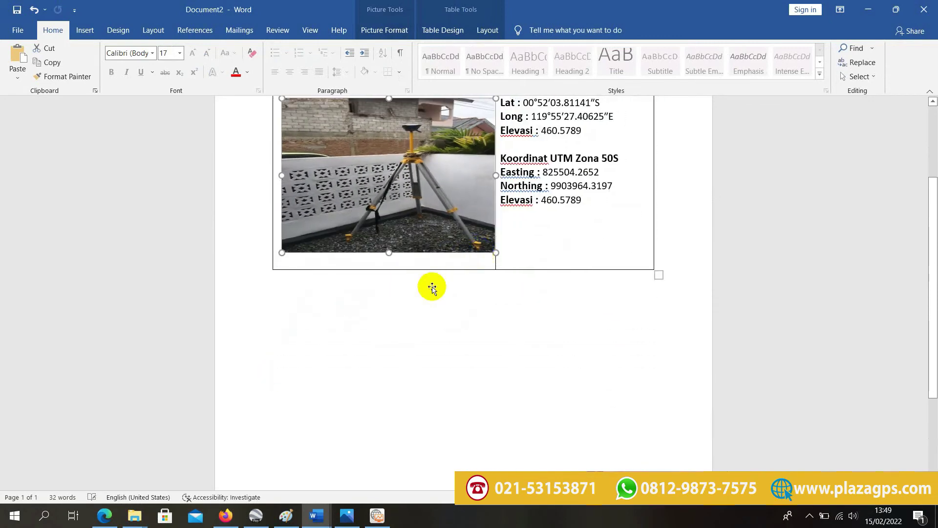
scroll(432, 288, up, 4)
drag(495, 293, 439, 293)
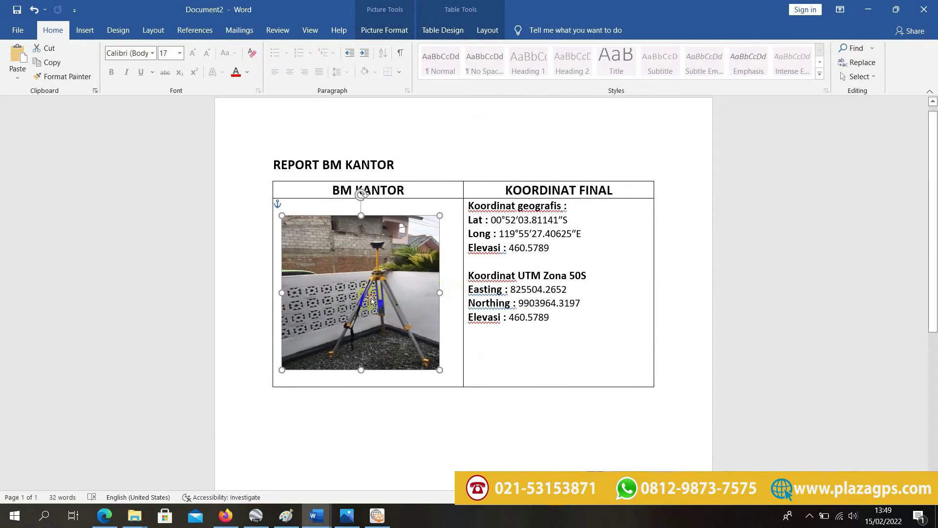
click(512, 418)
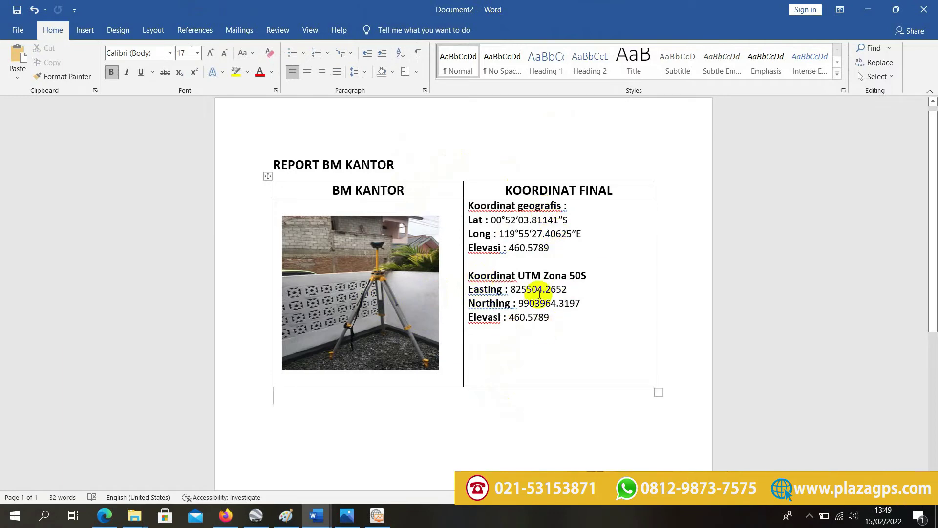
scroll(446, 419, down, 5)
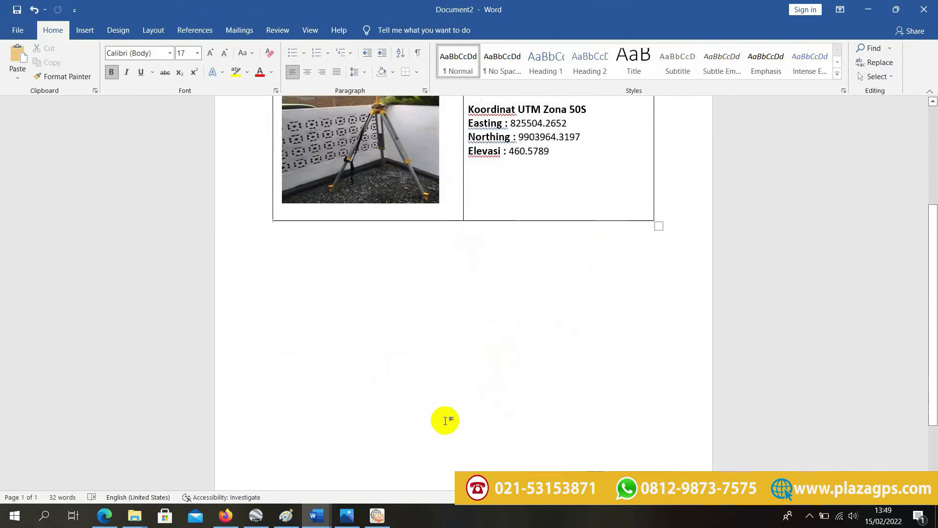
Close the WhatsApp photo in Firefox, and in File Explorer create and open a folder named REPORT BM FINAL inside Pengolahan statik CGO.
click(226, 515)
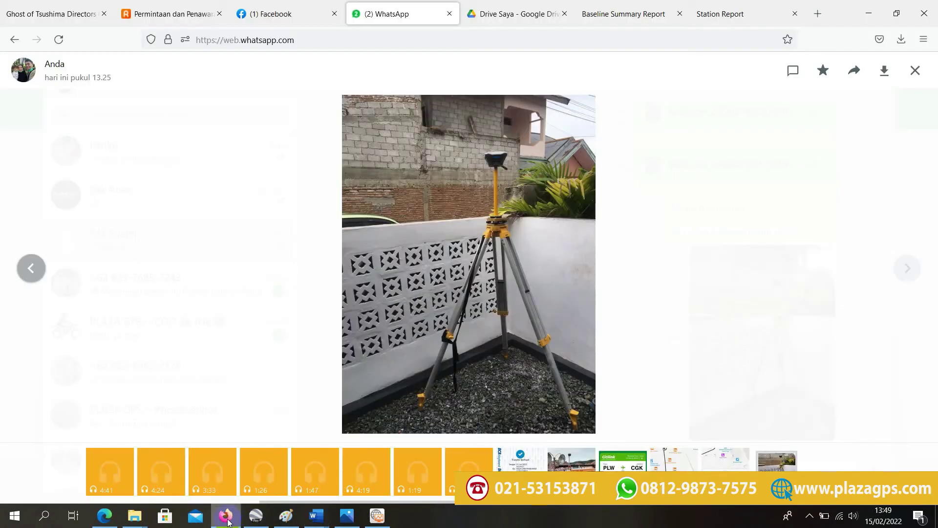
click(915, 70)
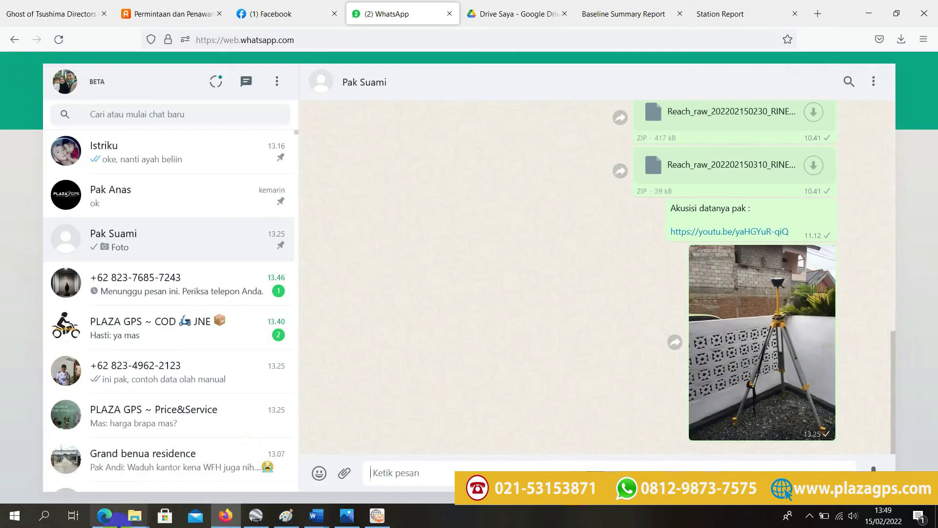
mouse_move(142, 519)
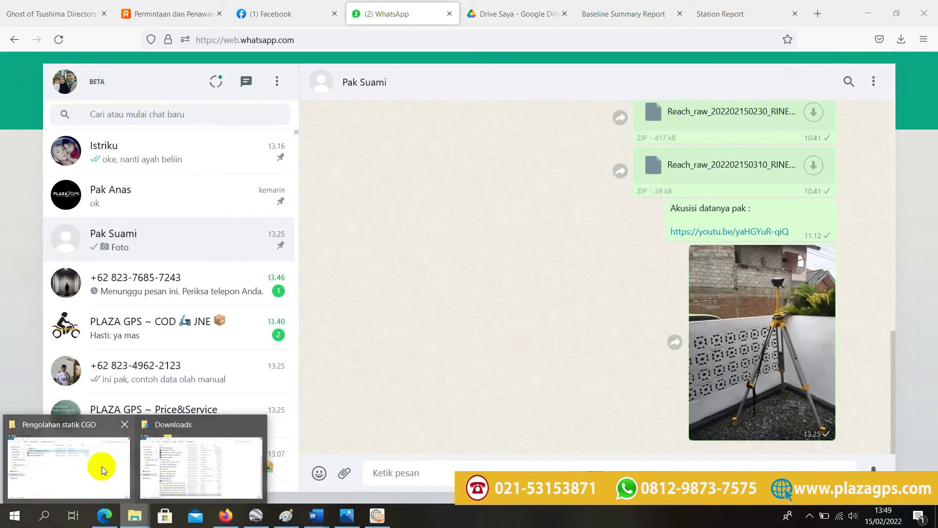
click(75, 463)
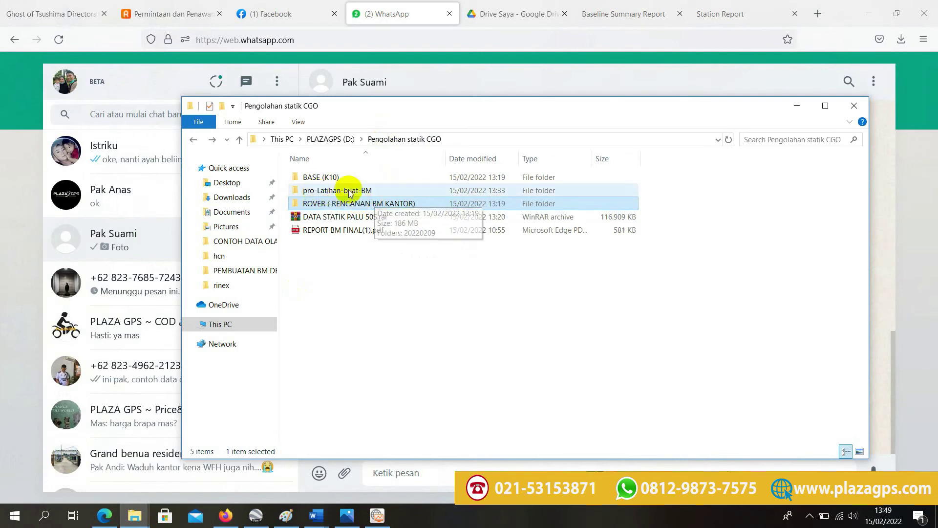
right_click(325, 266)
mouse_move(388, 416)
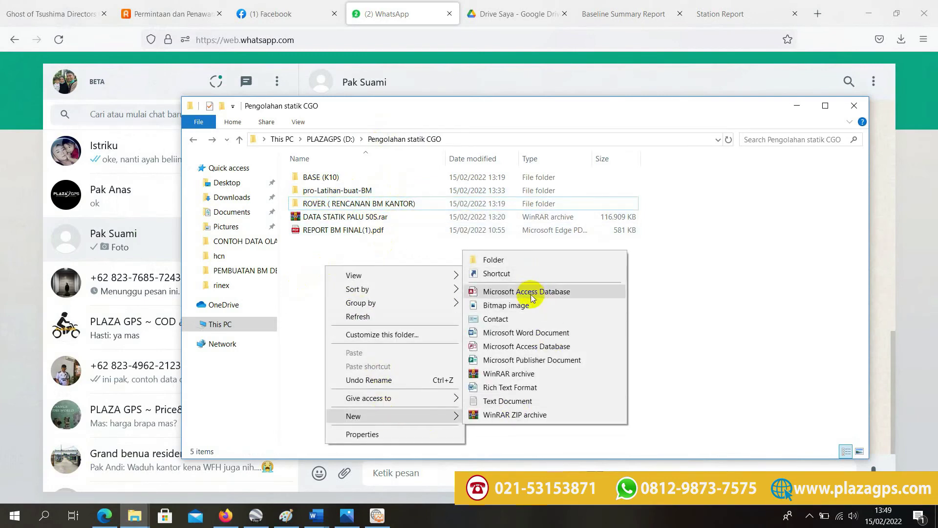
click(526, 260)
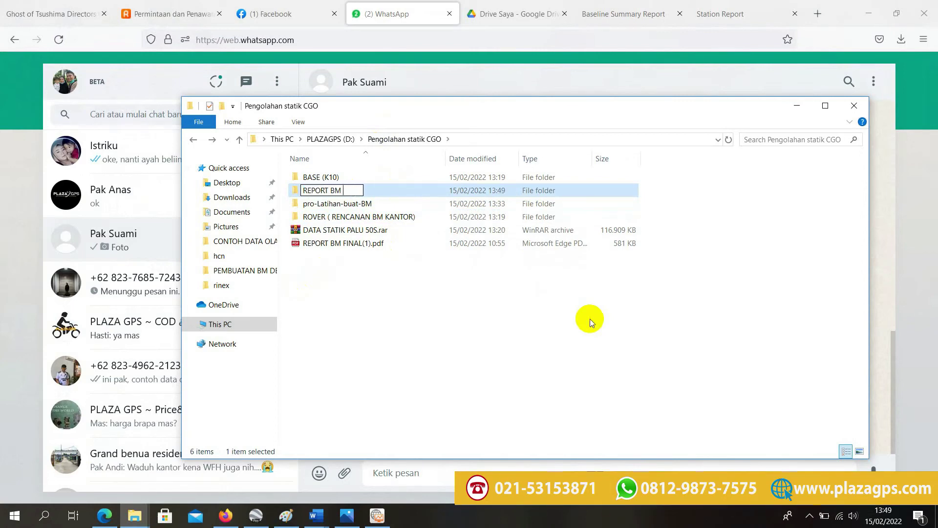
key(Return)
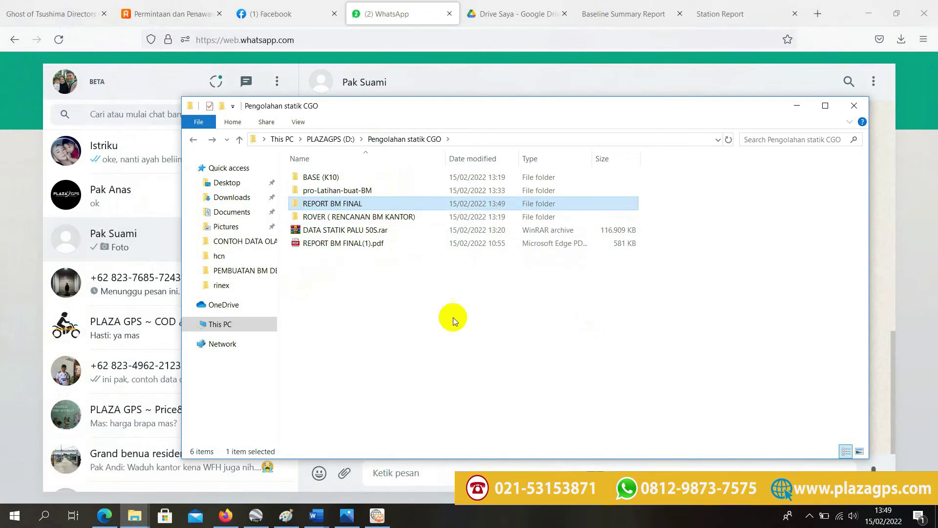
double_click(406, 204)
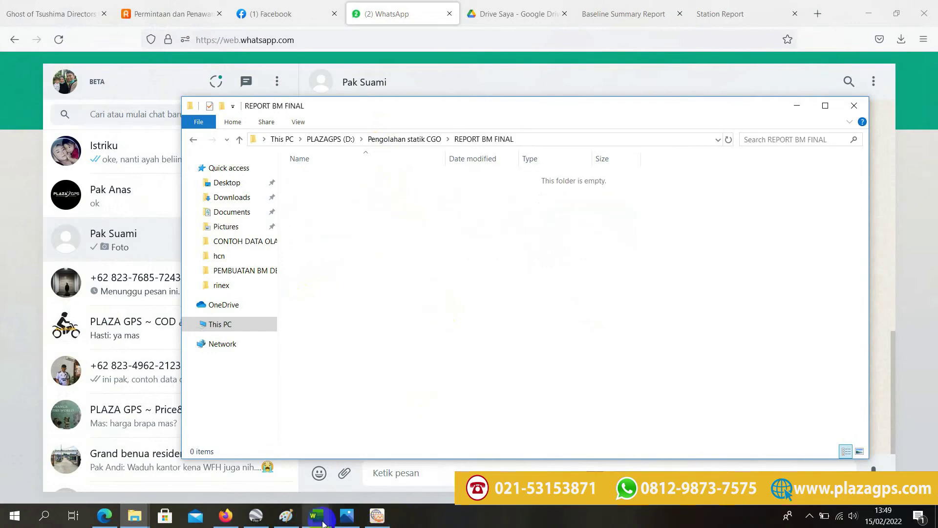
Start saving a copy of the Word report and choose D:\Pengolahan statik CGO\REPORT BM FINAL as its destination.
click(317, 516)
click(356, 468)
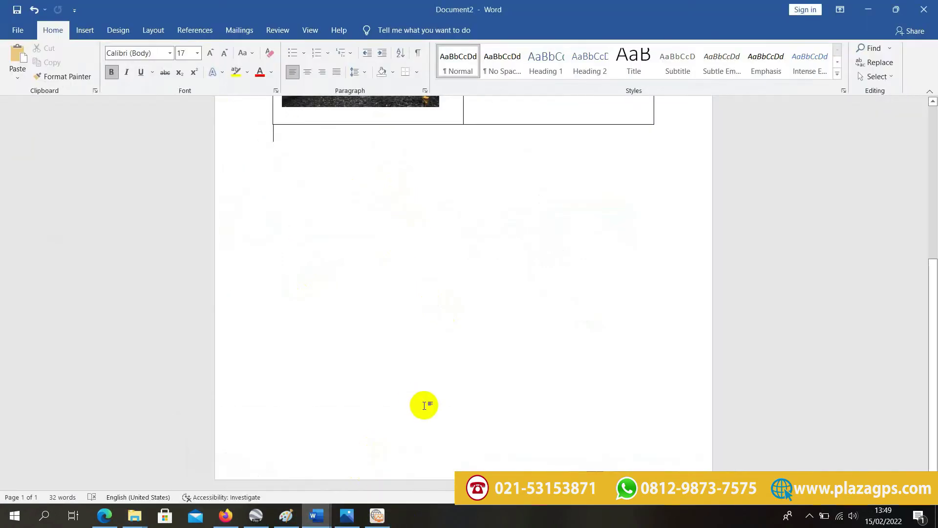
scroll(419, 439, up, 5)
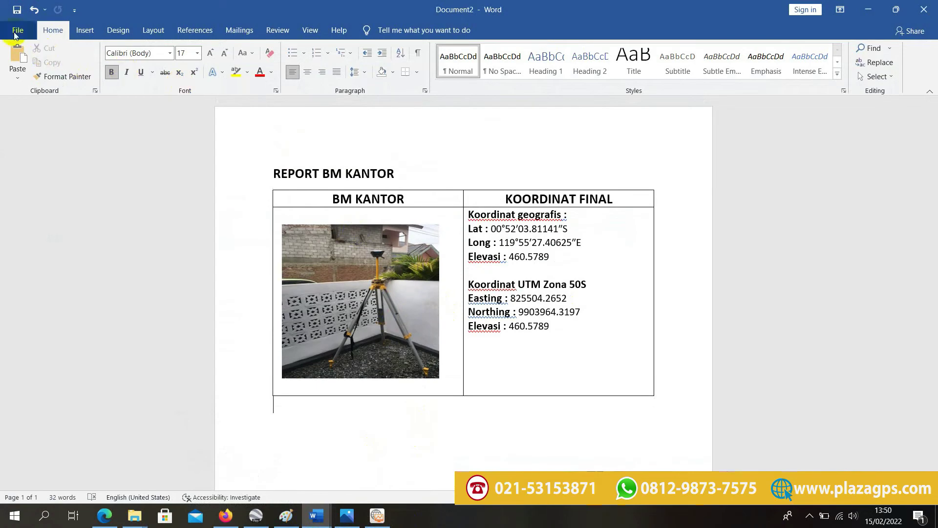
click(14, 31)
click(44, 196)
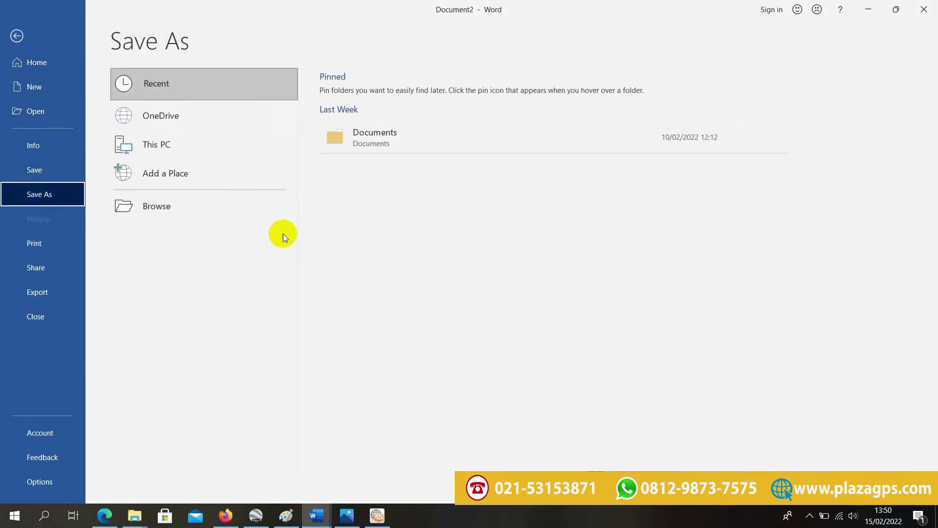
click(166, 213)
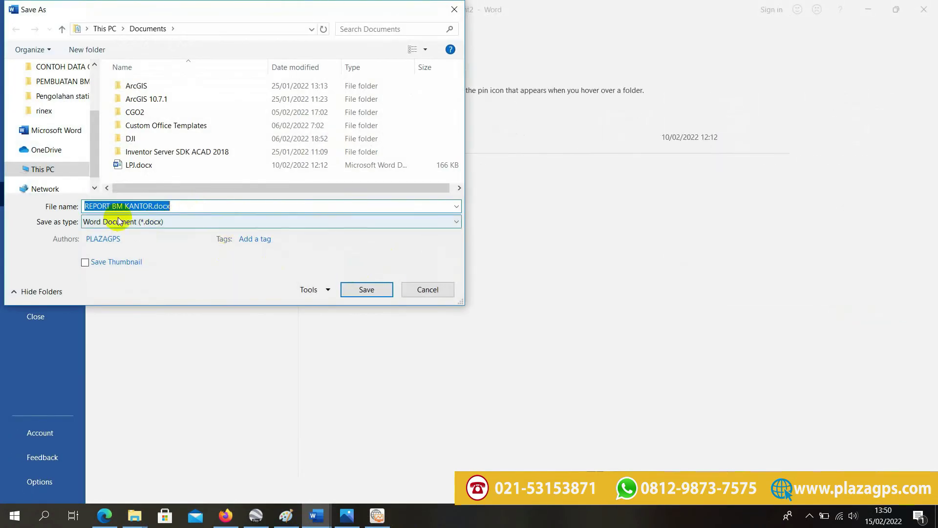
click(47, 173)
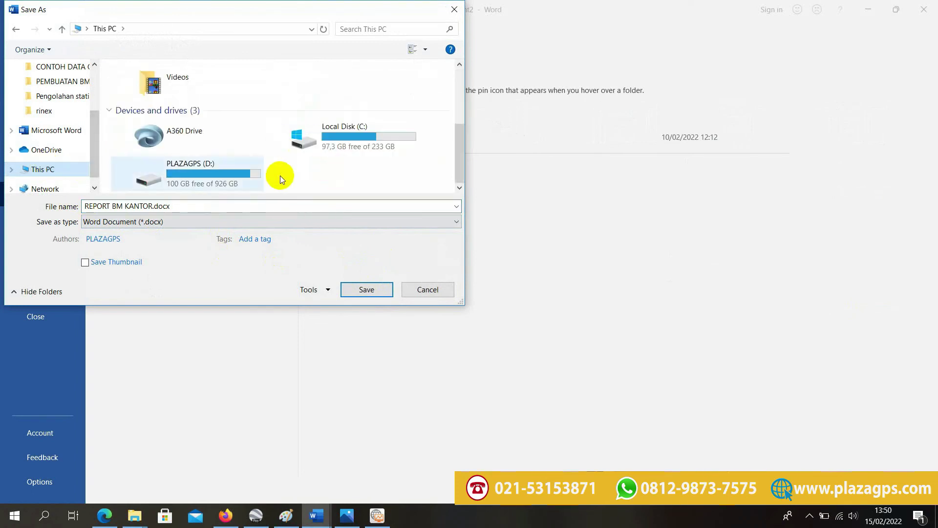
click(215, 179)
double_click(215, 178)
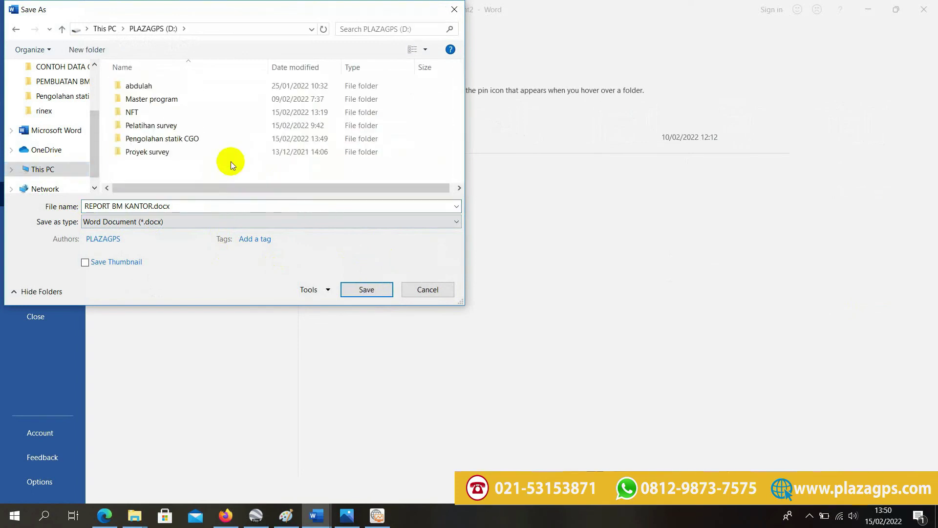
double_click(188, 139)
double_click(168, 112)
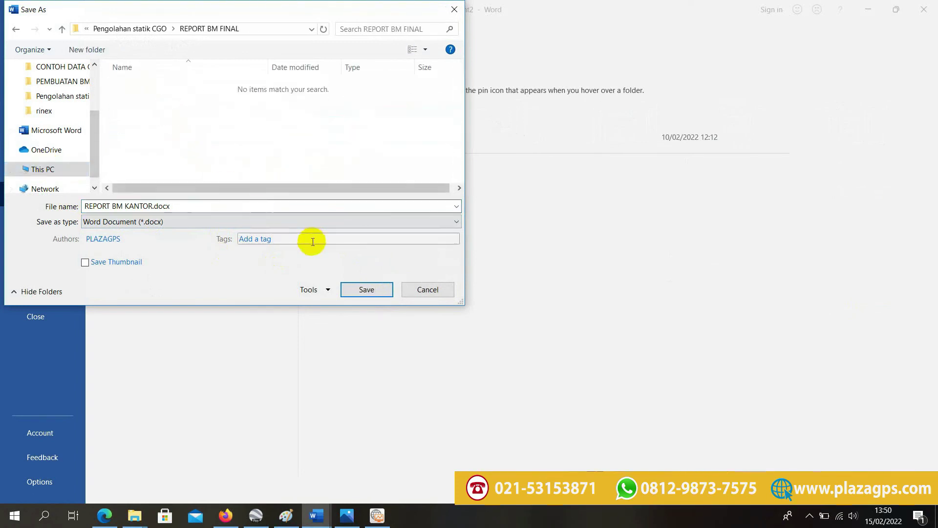
Save the report in PDF format under the name REPORT BM KANTOR and close the PDF preview in Edge.
click(342, 223)
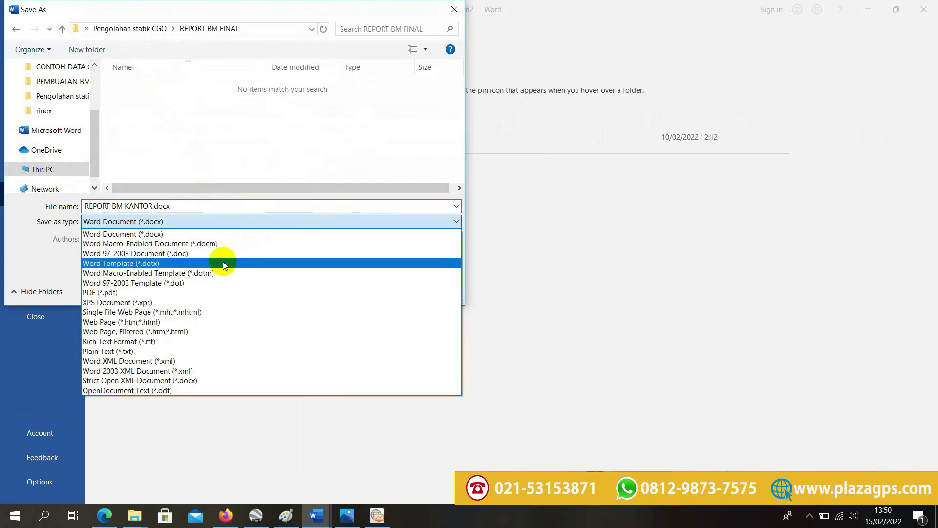
click(249, 292)
click(367, 322)
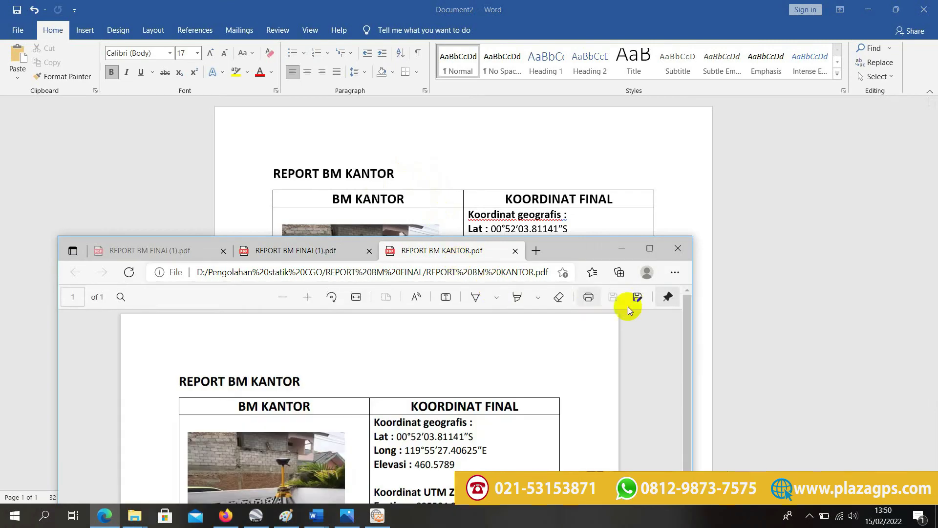
click(682, 258)
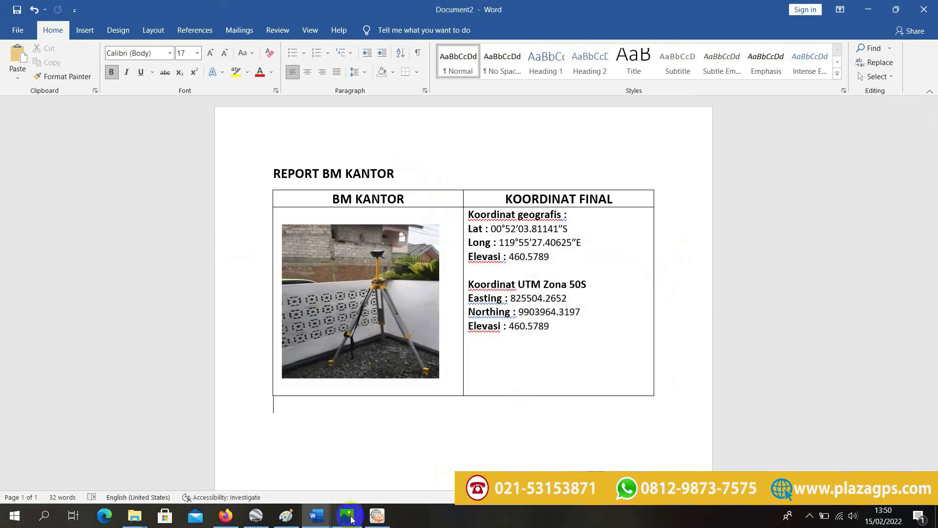
In File Explorer, copy Baseline Report.html from the Baseline Report folder under pro-Latihan-buat-BM\GNSS\Reports.
click(144, 521)
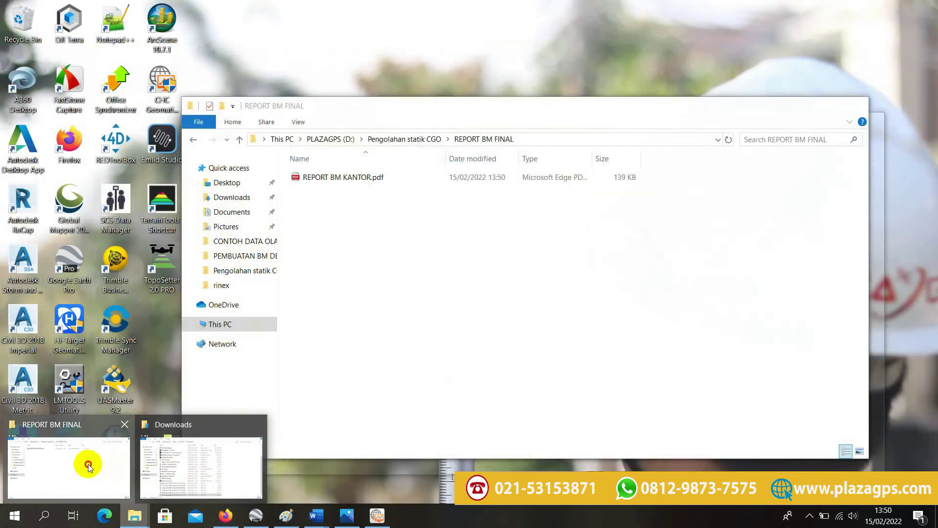
click(84, 465)
click(195, 140)
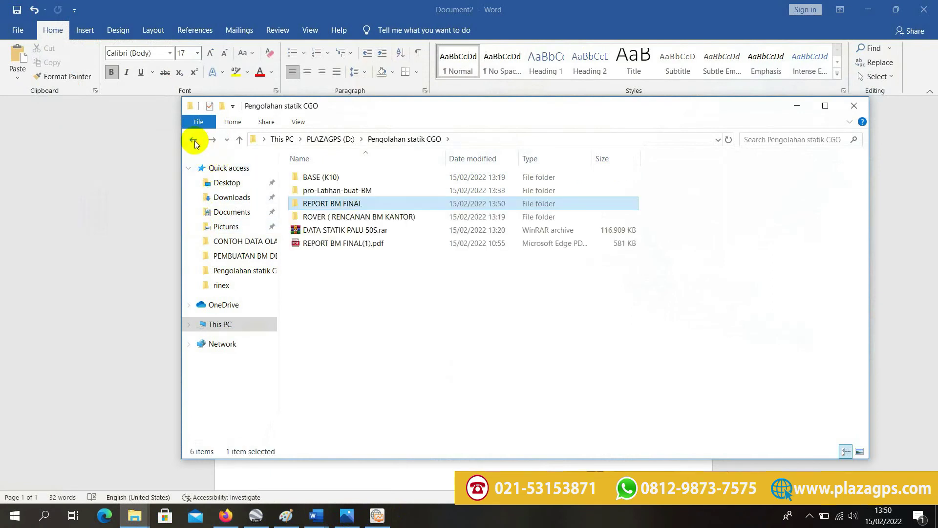
click(366, 193)
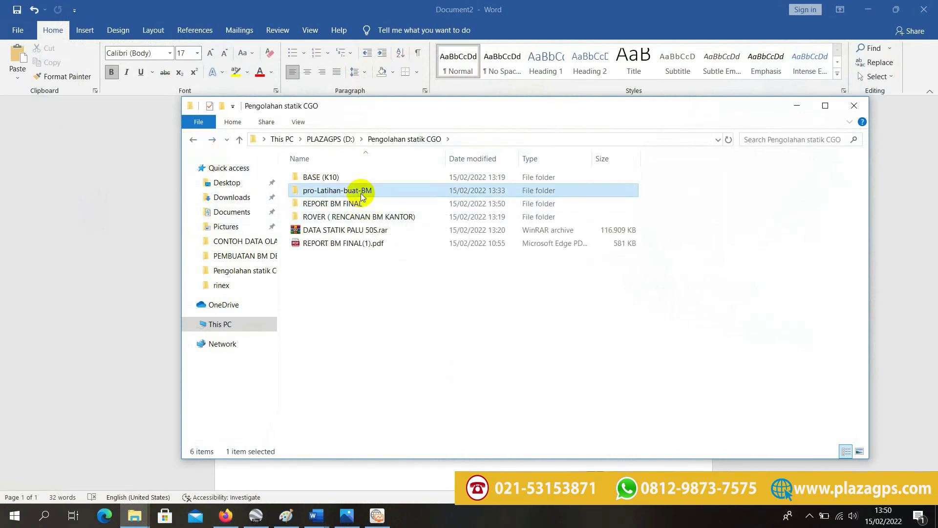
double_click(406, 190)
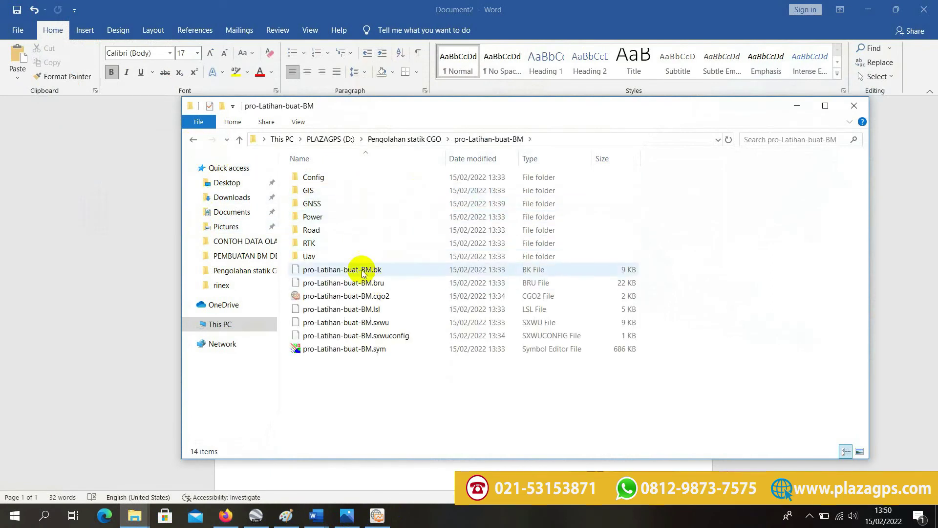
double_click(351, 203)
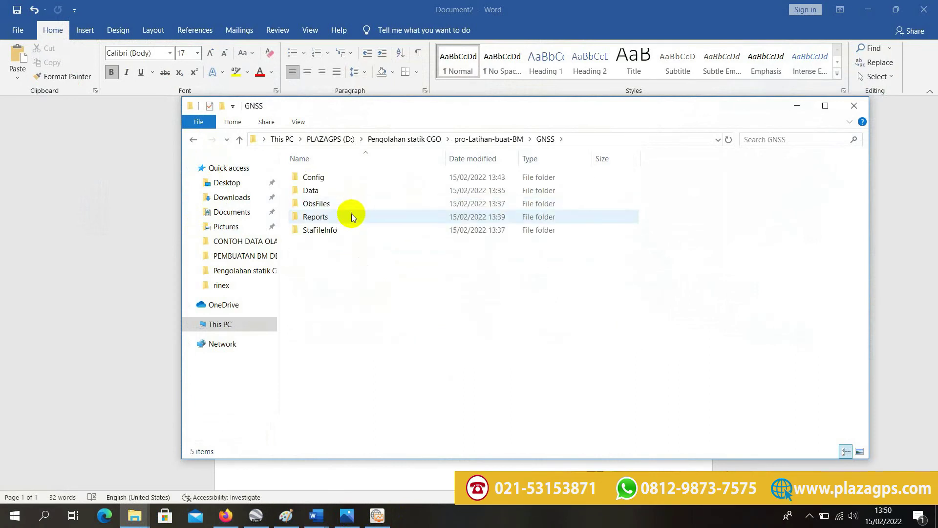
click(354, 216)
double_click(406, 221)
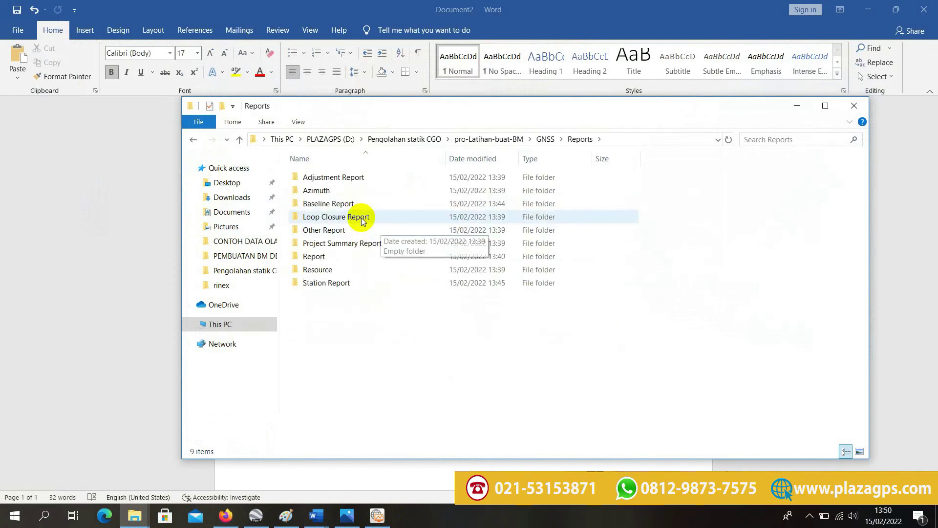
double_click(364, 203)
click(336, 181)
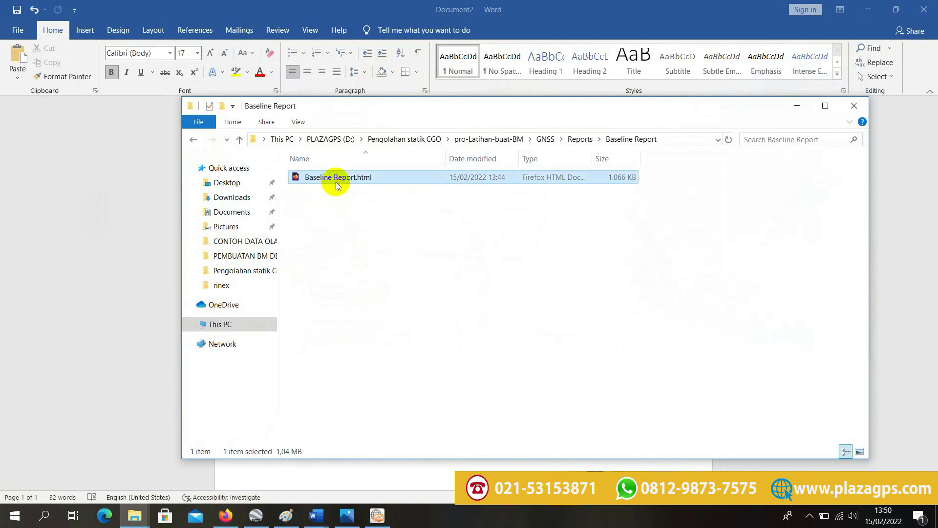
Paste Baseline Report.html into the Station Report folder and select it together with Station.html for copying.
click(195, 140)
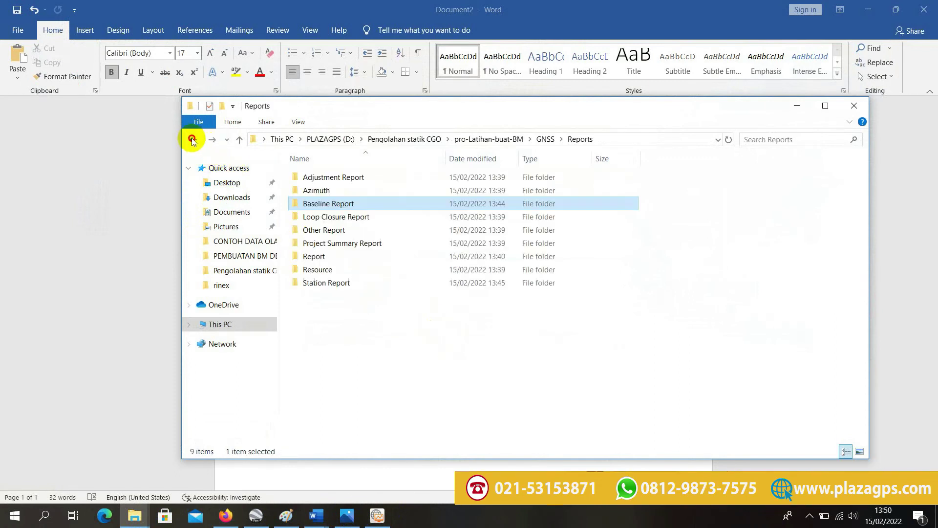
click(193, 142)
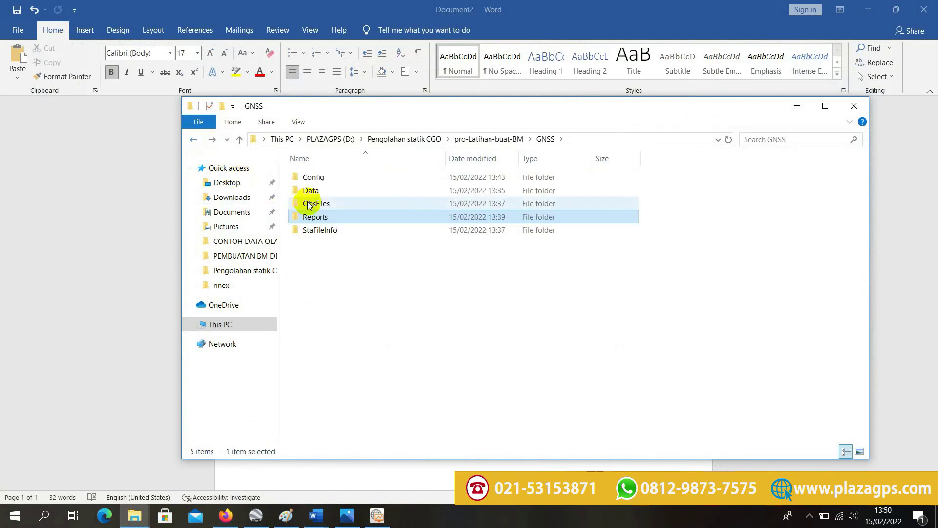
double_click(323, 216)
click(350, 283)
double_click(351, 284)
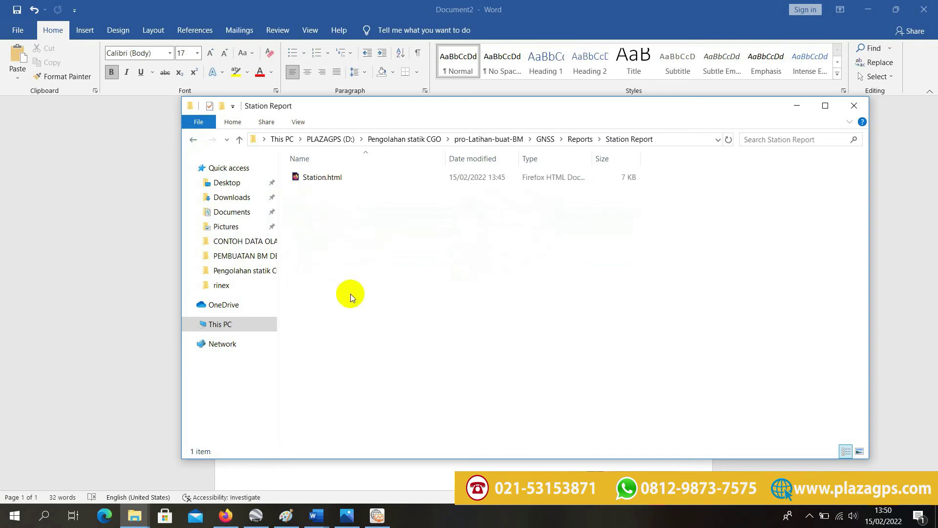
key(ctrl+v)
key(ctrl+a)
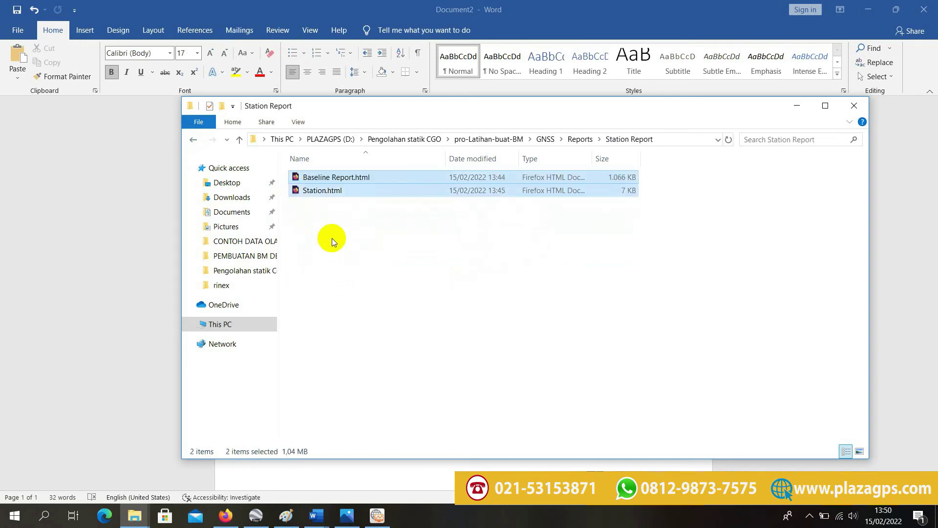
Paste Baseline Report.html and Station.html into the REPORT BM FINAL folder.
click(390, 139)
double_click(336, 204)
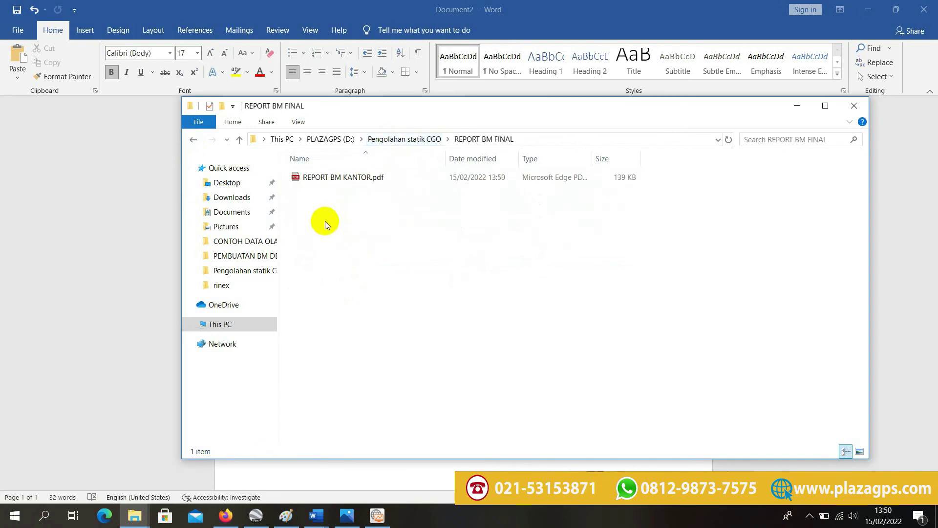
key(ctrl+v)
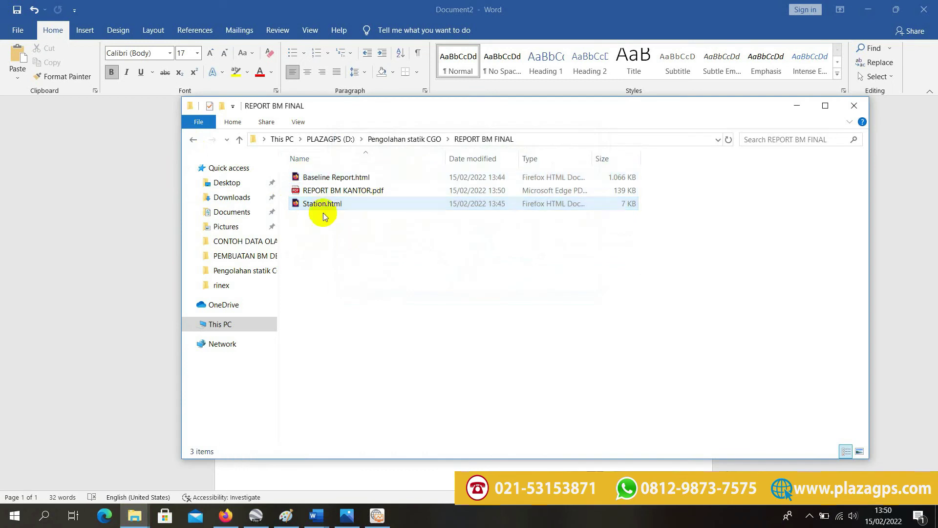
Copy the BASE (K10) and ROVER ( RENCANAN BM KANTOR) folders, and create and open a RAW DATA folder in REPORT BM FINAL.
click(193, 139)
click(304, 179)
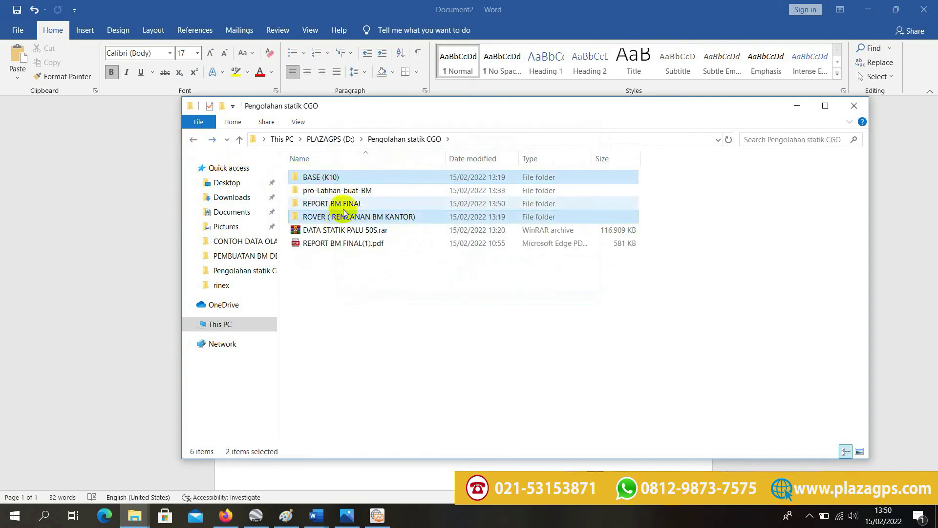
double_click(336, 204)
right_click(304, 229)
mouse_move(379, 382)
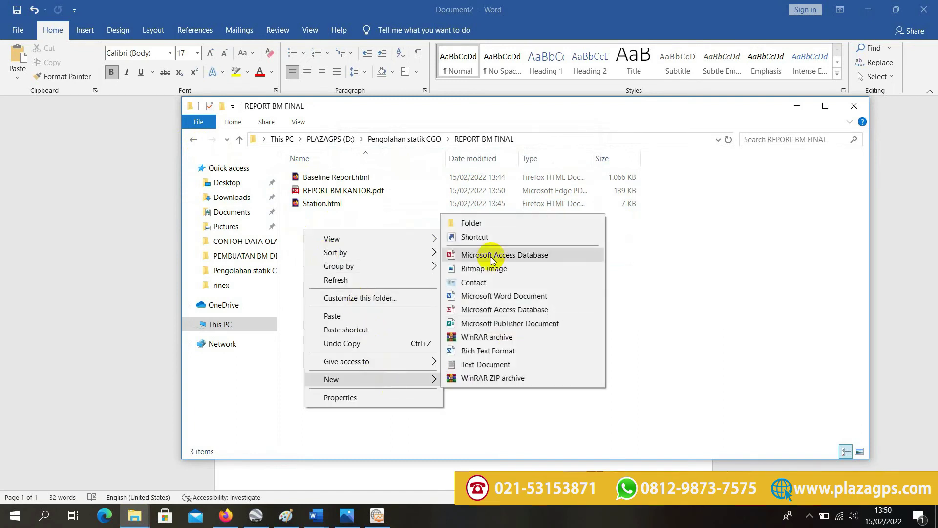
click(474, 221)
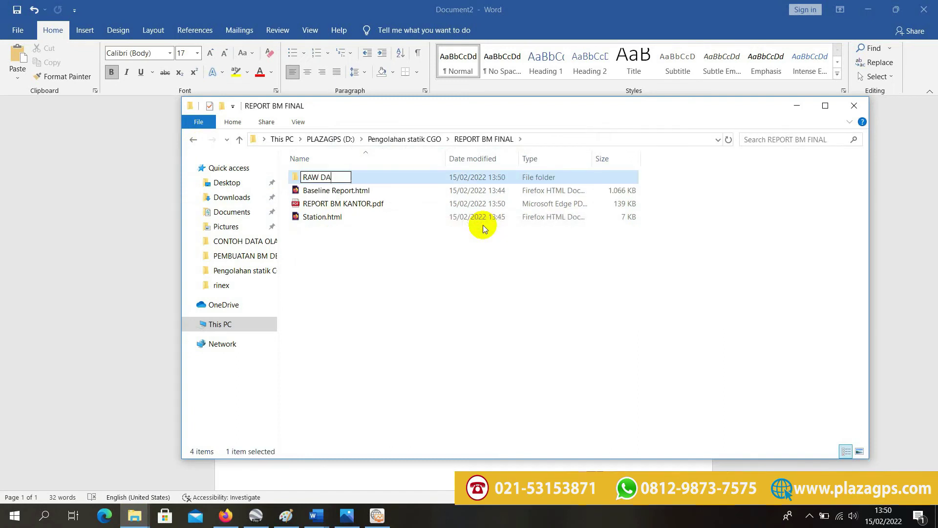
double_click(505, 177)
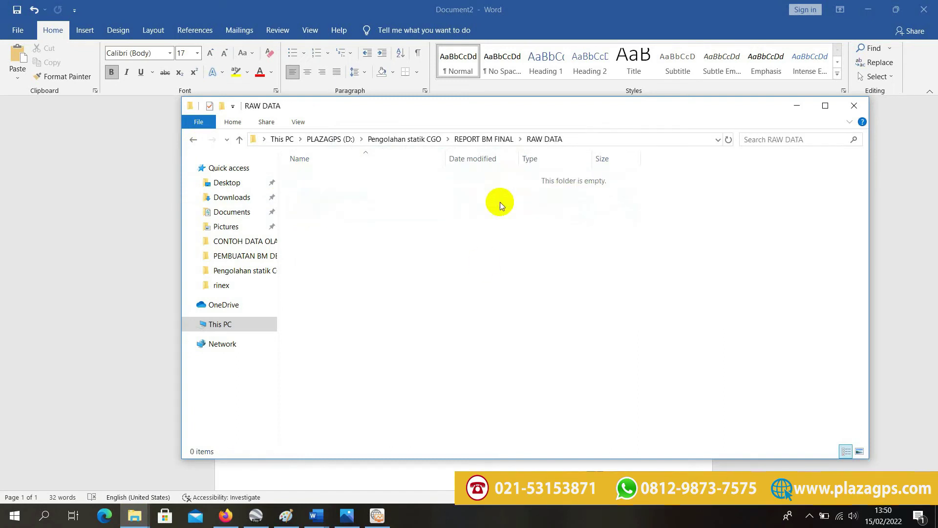
Paste the BASE (K10) and ROVER ( RENCANAN BM KANTOR) folders into RAW DATA and return to the REPORT BM FINAL folder.
key(ctrl+v)
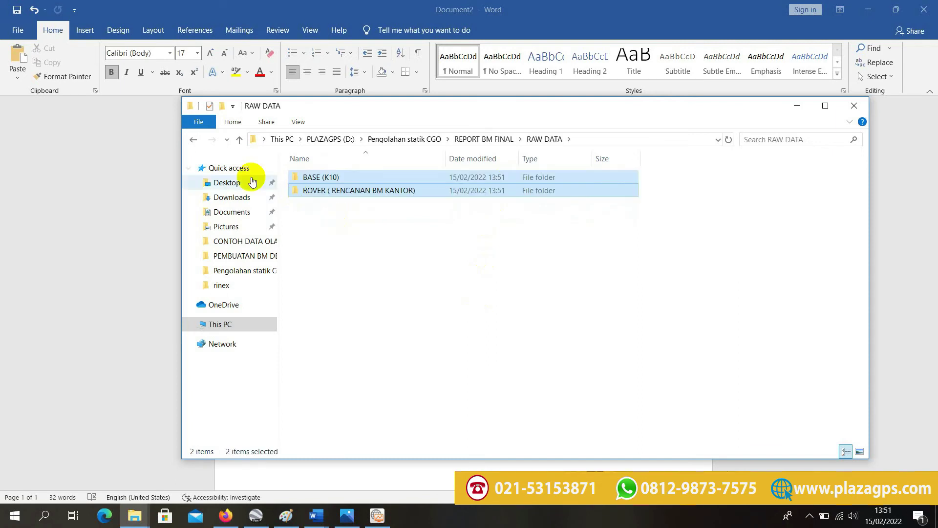
click(191, 141)
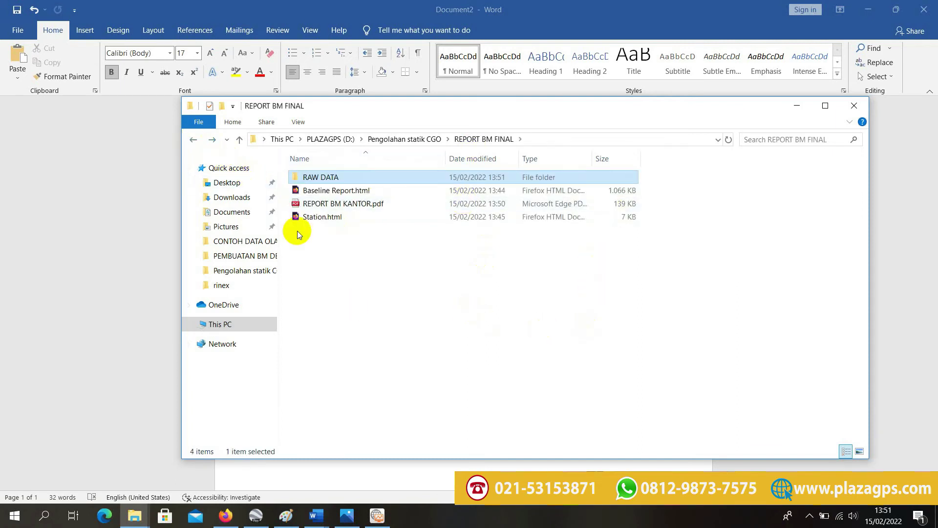
Open REPORT BM KANTOR.pdf and Baseline Report.html from the REPORT BM FINAL folder to check their contents.
double_click(329, 209)
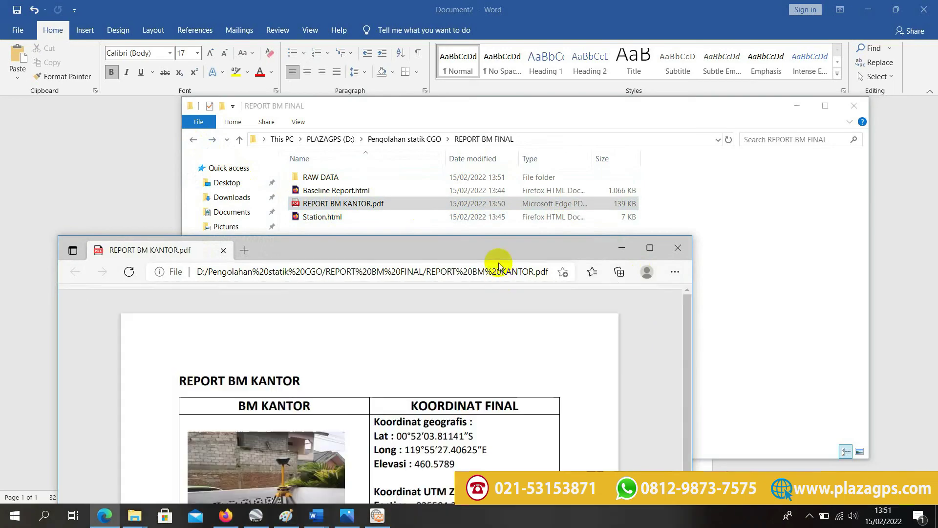
drag(498, 244, 813, 96)
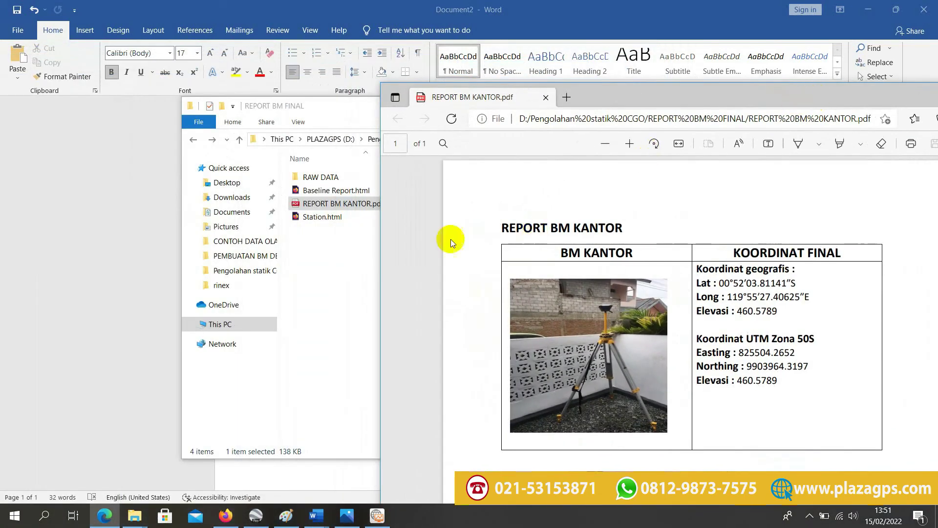
double_click(337, 191)
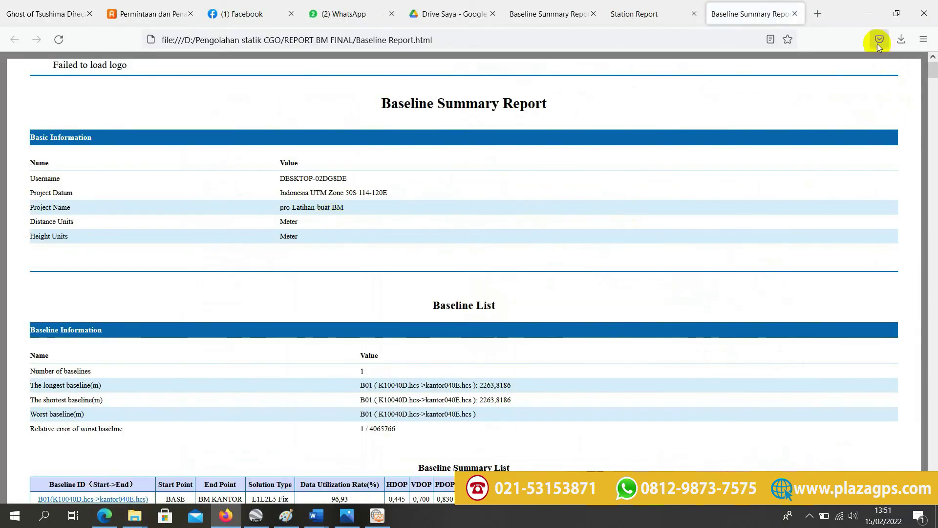
click(868, 13)
Minimize the File Explorer, Word and PDF windows to return to the pro-Latihan-buat-BM project in CHC Geomatics Office 2.
click(789, 108)
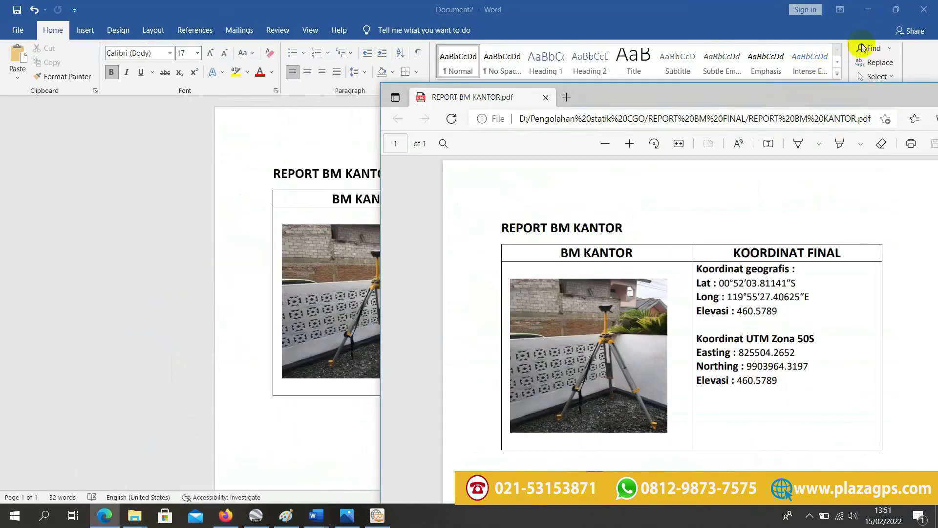
click(865, 43)
click(868, 9)
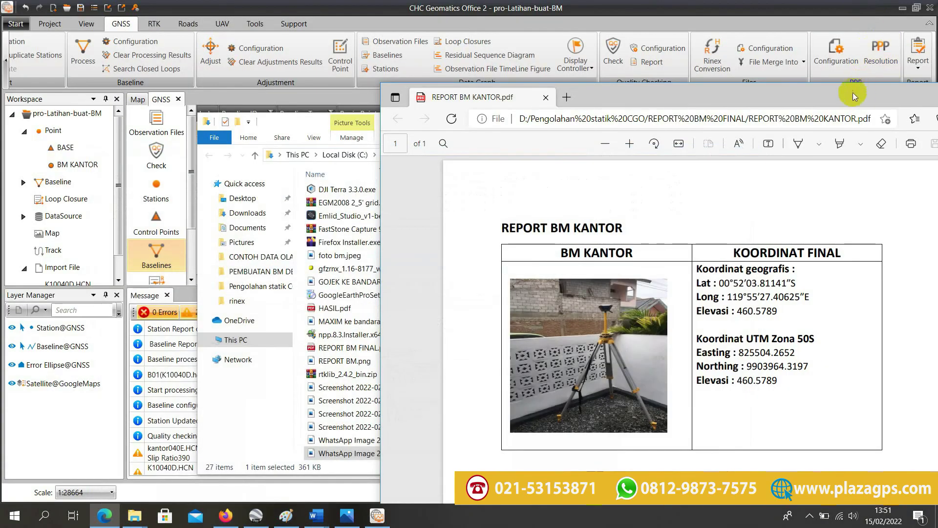
drag(875, 95, 564, 98)
click(643, 104)
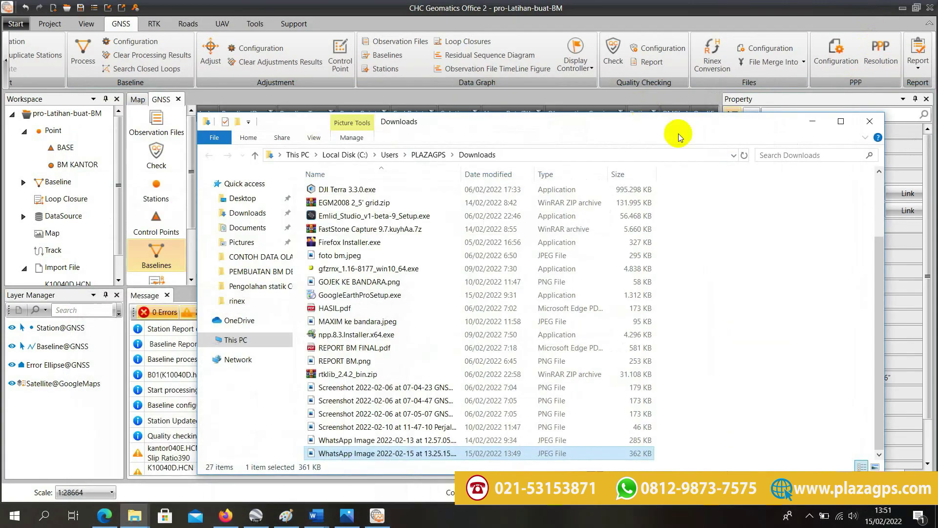
click(813, 122)
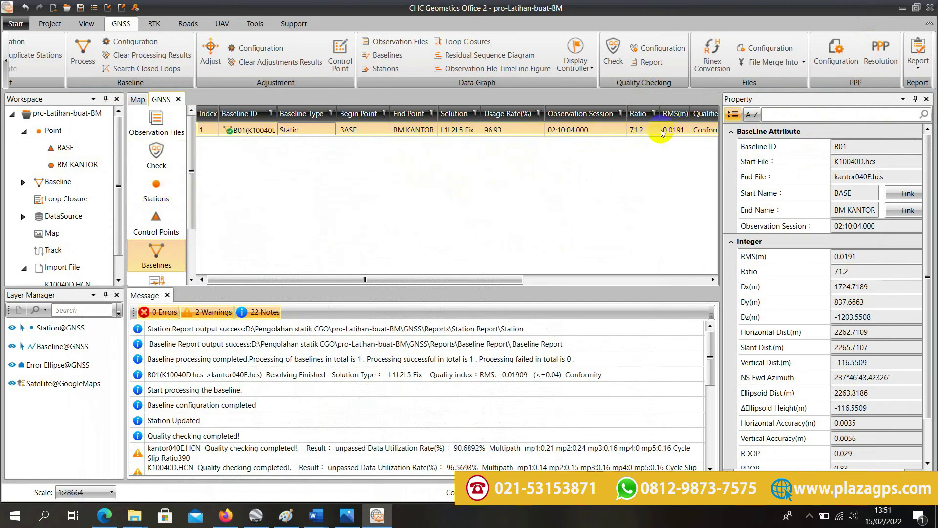
Open the residual sequence diagram of the BASE to BM KANTOR baseline and enlarge the diagram area.
drag(490, 278, 462, 285)
right_click(368, 131)
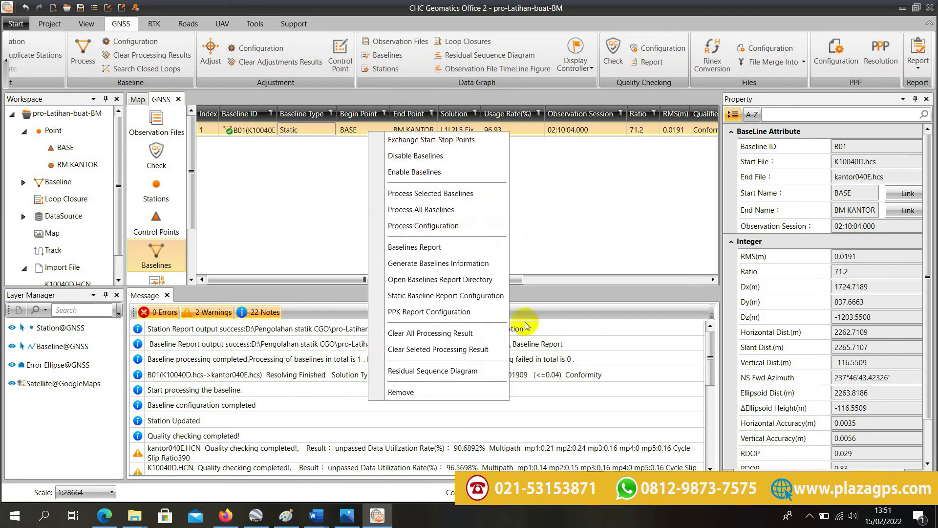
click(446, 373)
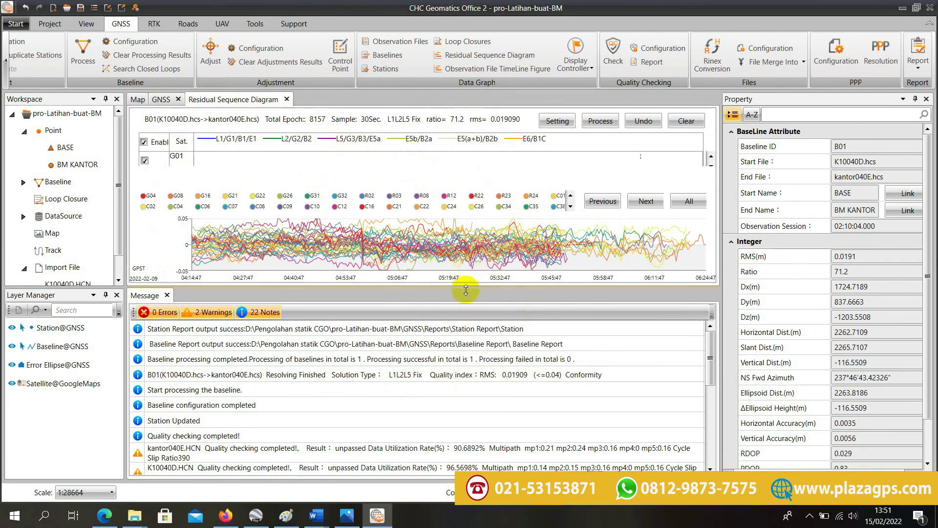
drag(456, 398, 454, 400)
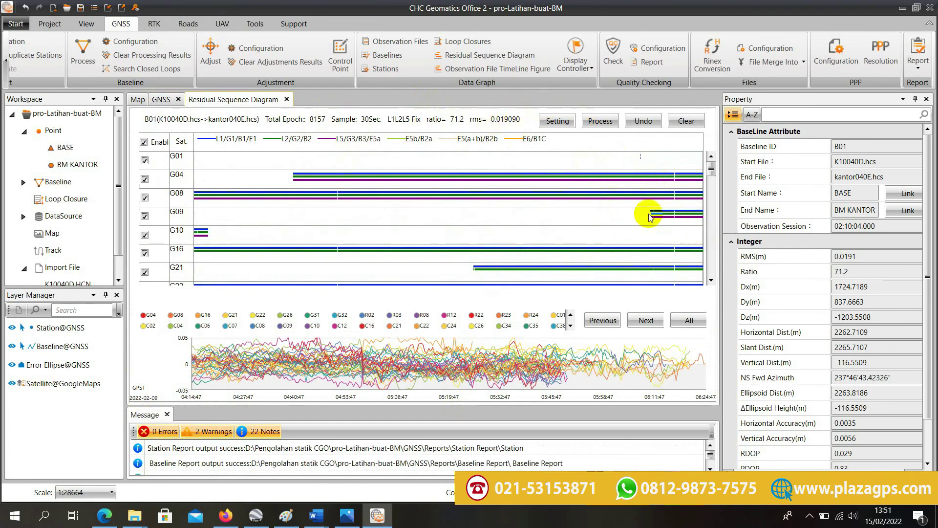
Exclude satellite G09's observation segment in the residual sequence diagram and reprocess the baseline.
drag(650, 209, 705, 220)
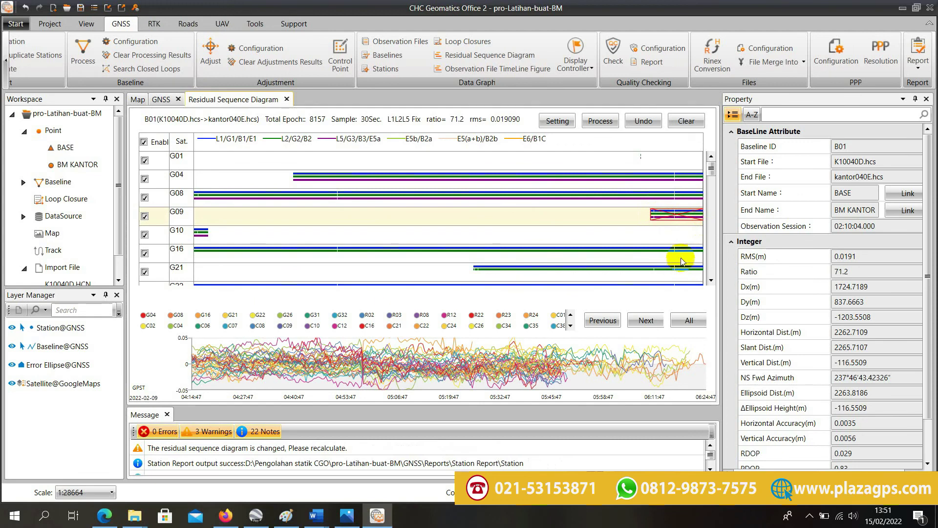
click(600, 120)
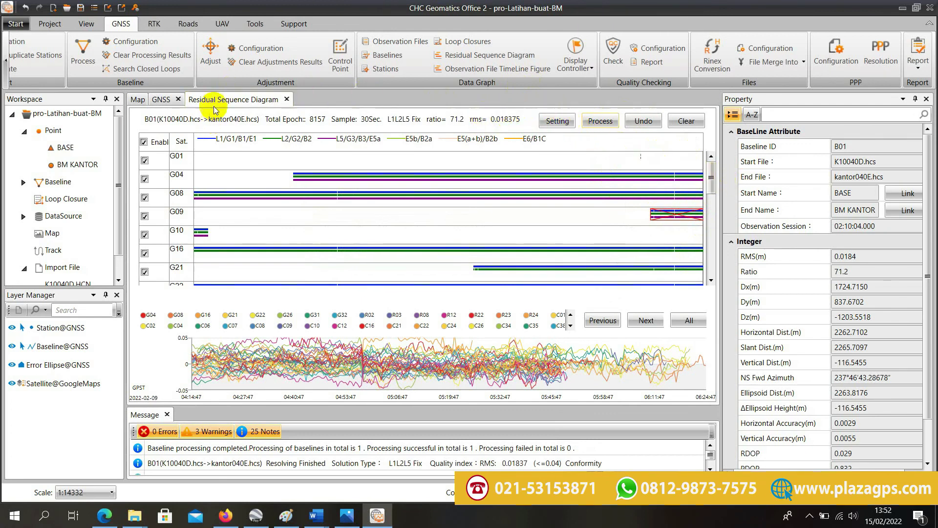
mouse_move(709, 183)
mouse_down()
mouse_move(711, 218)
mouse_move(712, 170)
mouse_up()
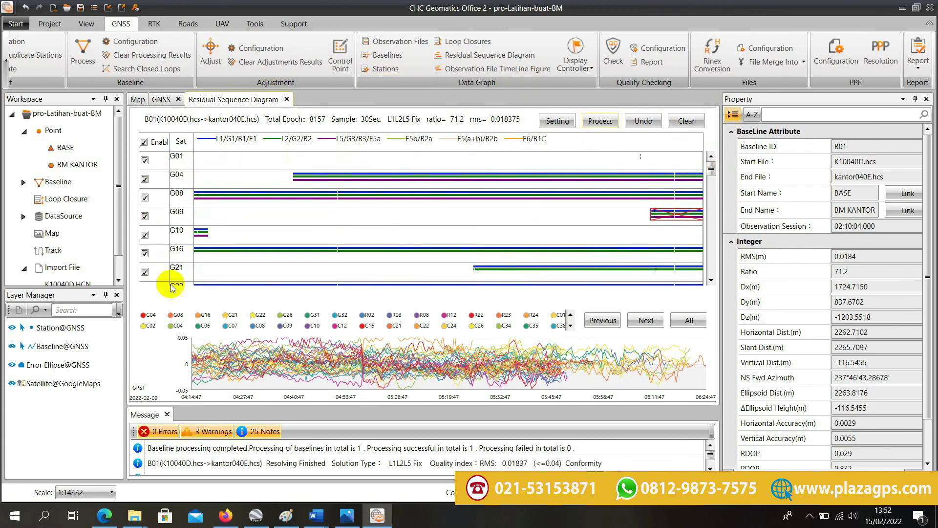